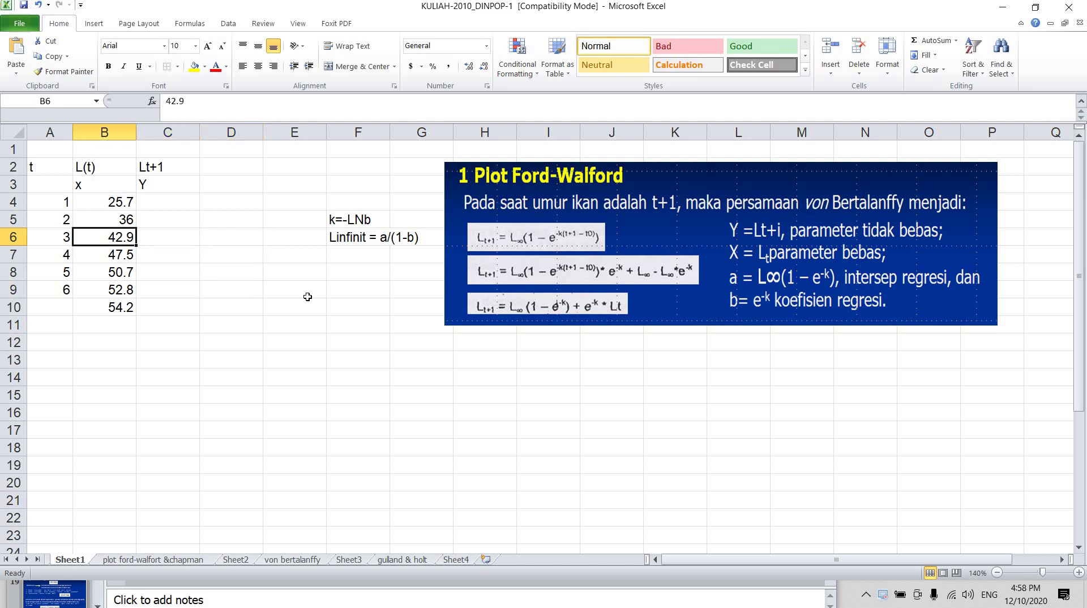
Review the t and L(t) columns row by row, matching each age with its fish length.
key("Left")
key("Up")
key("Up")
key("Up")
key("Up")
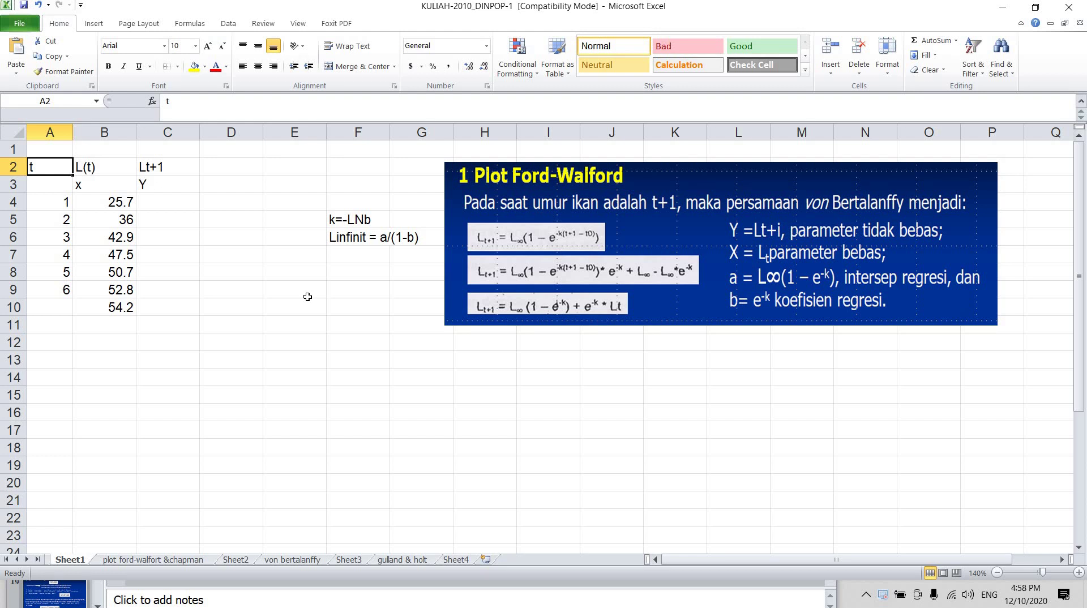
key("Down")
key("Down")
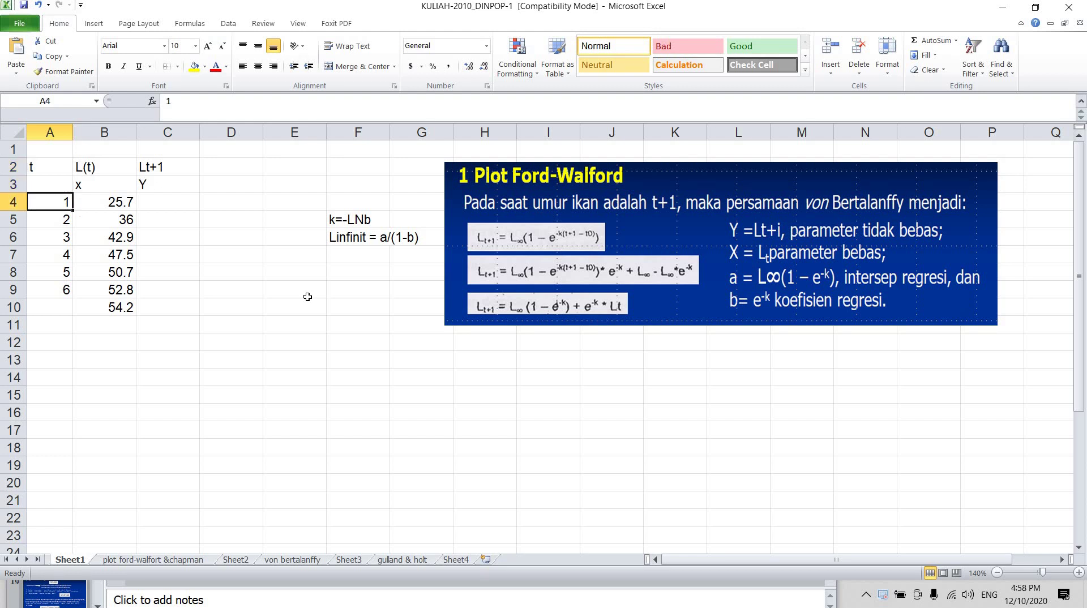
key("Right")
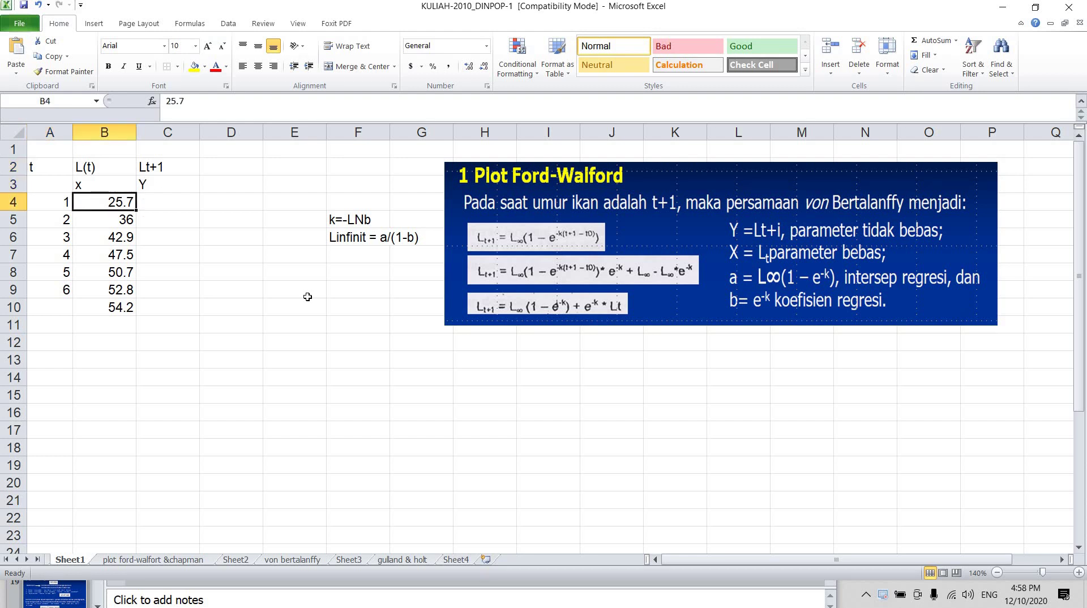
key("Left")
key("Up")
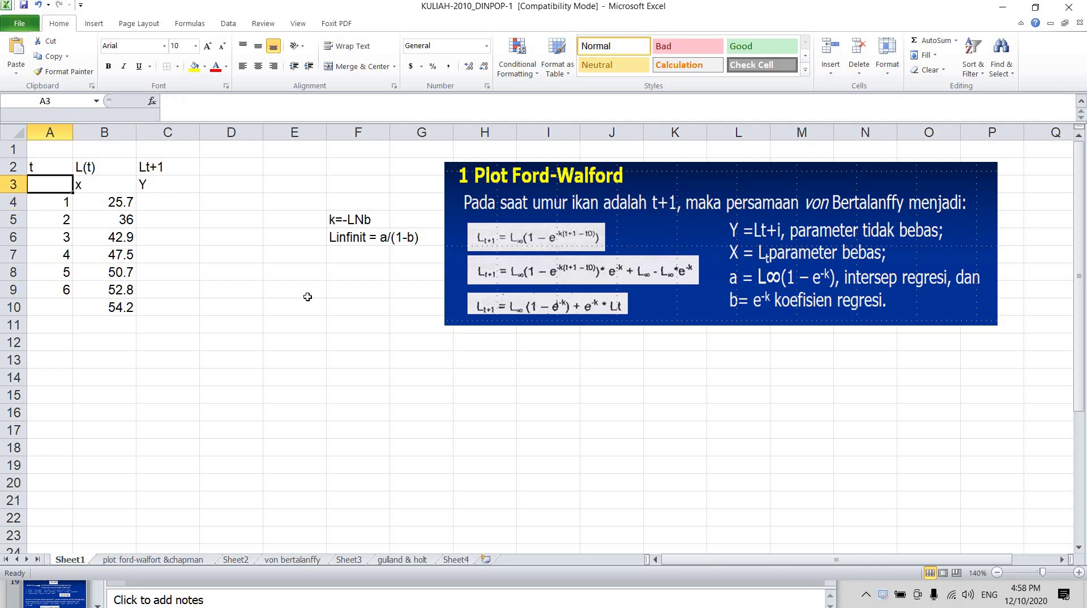
key("Down")
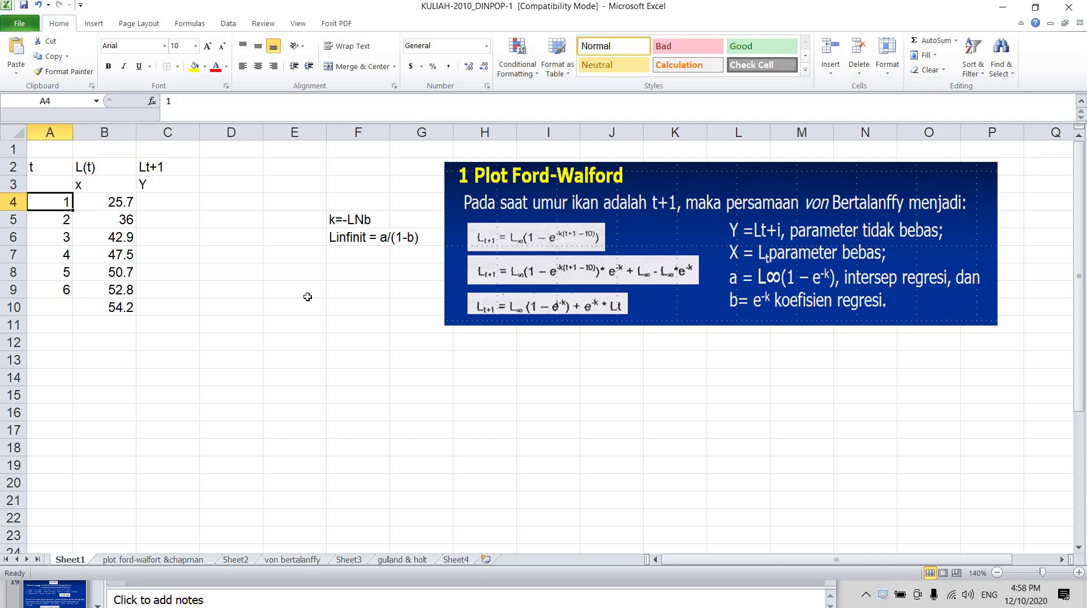
key("Right")
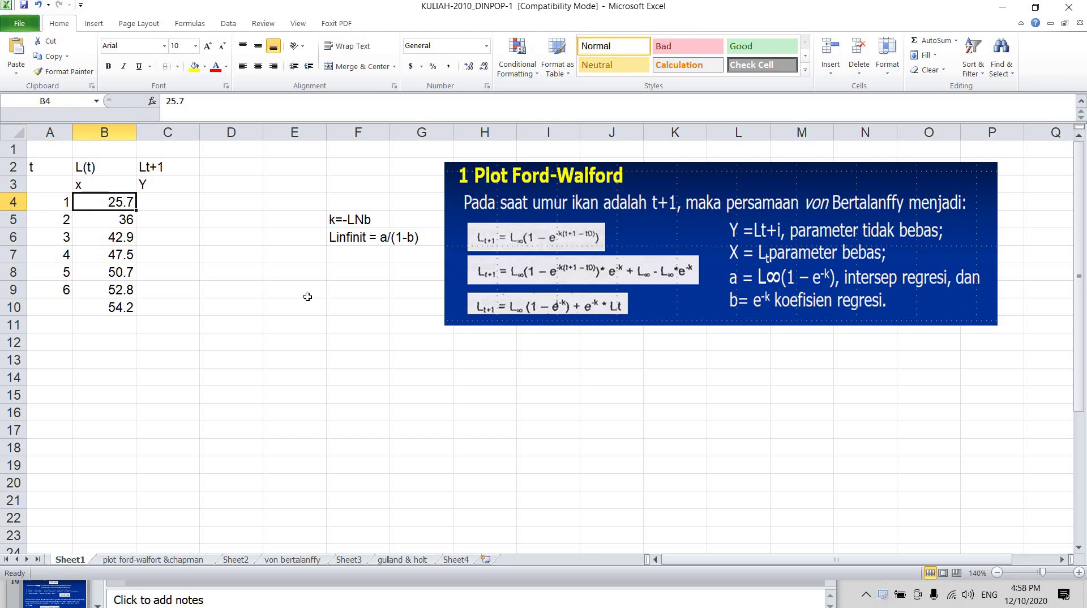
key("Down")
key("Left")
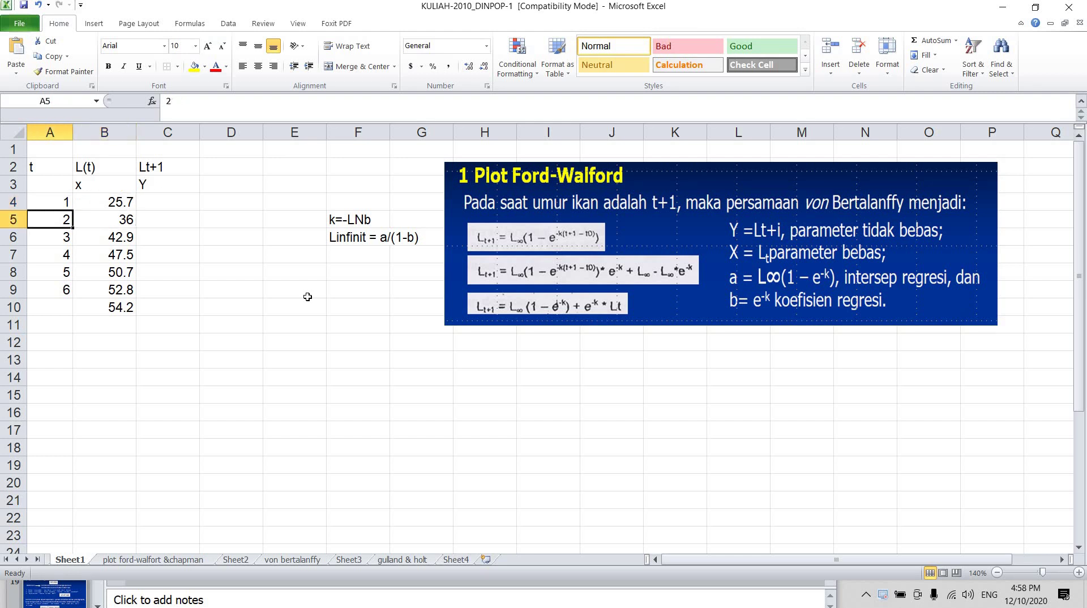
key("Right")
key("Down")
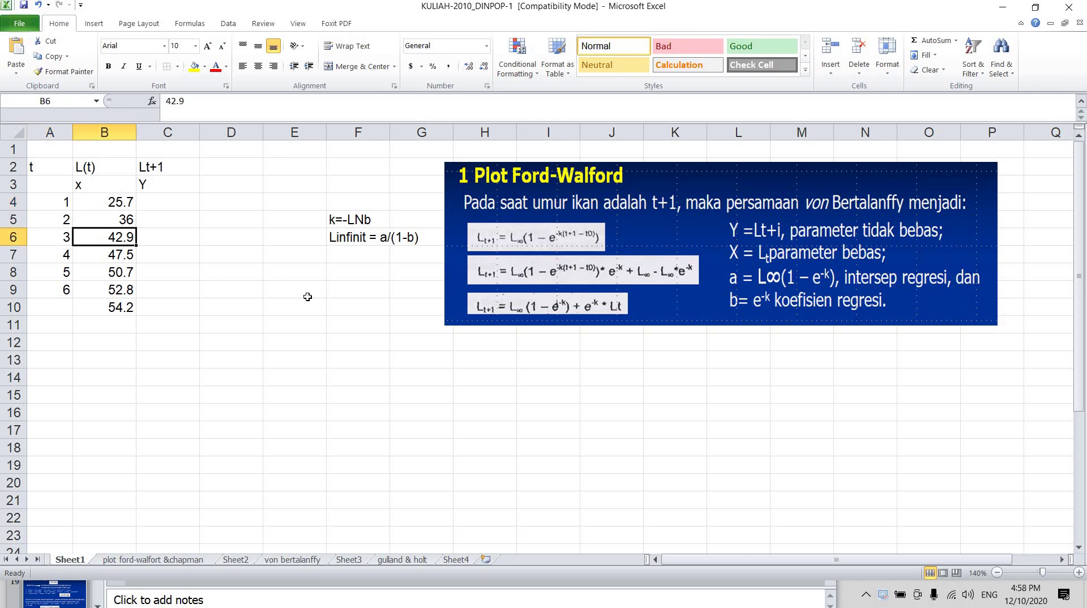
key("Left")
key("Right")
key("Down")
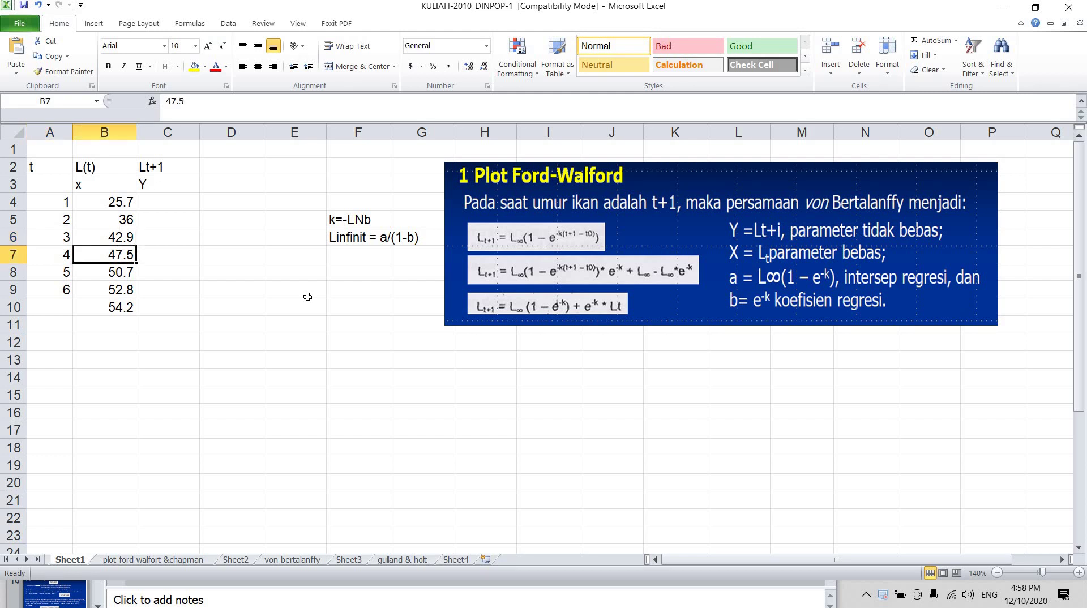
key("Left")
key("Right")
key("Down")
key("Left")
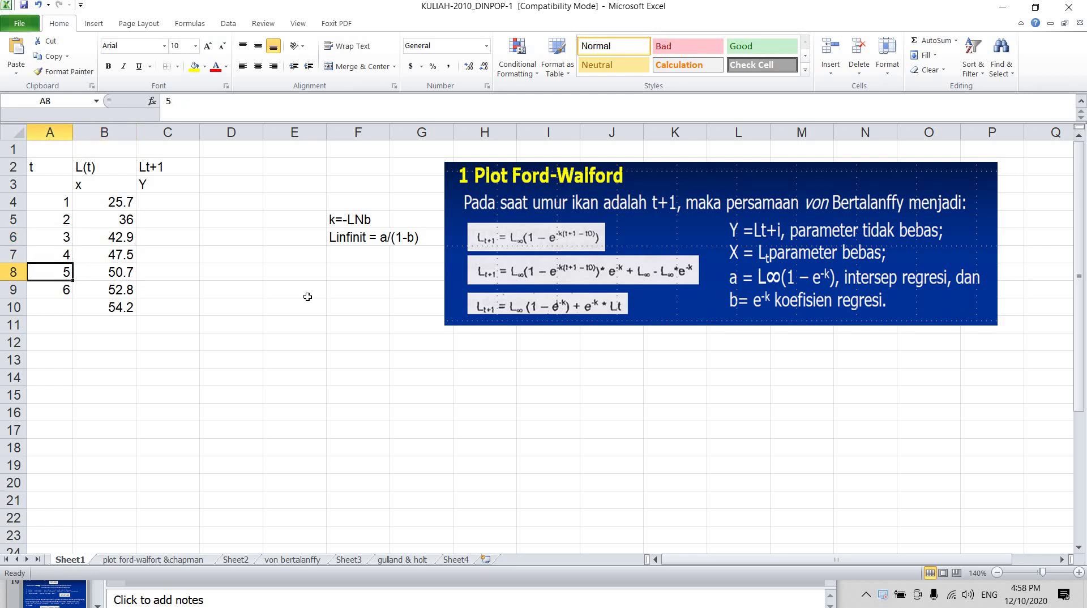
key("Down")
key("Right")
Enter the missing age 7 in cell A10 of the t column.
key("Down")
key("Left")
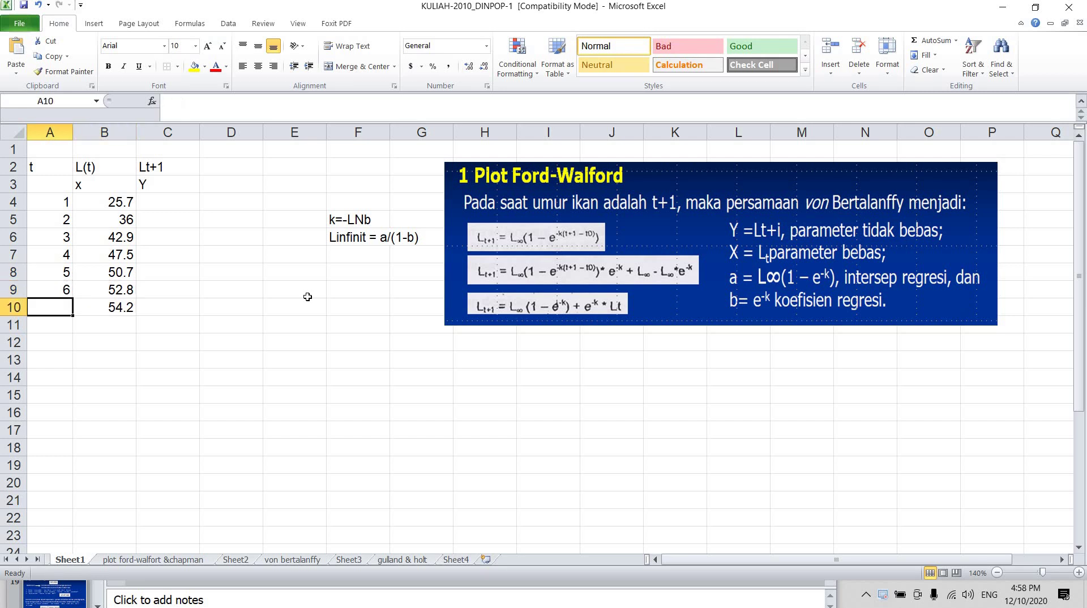
type("7")
key("Right")
key("Up")
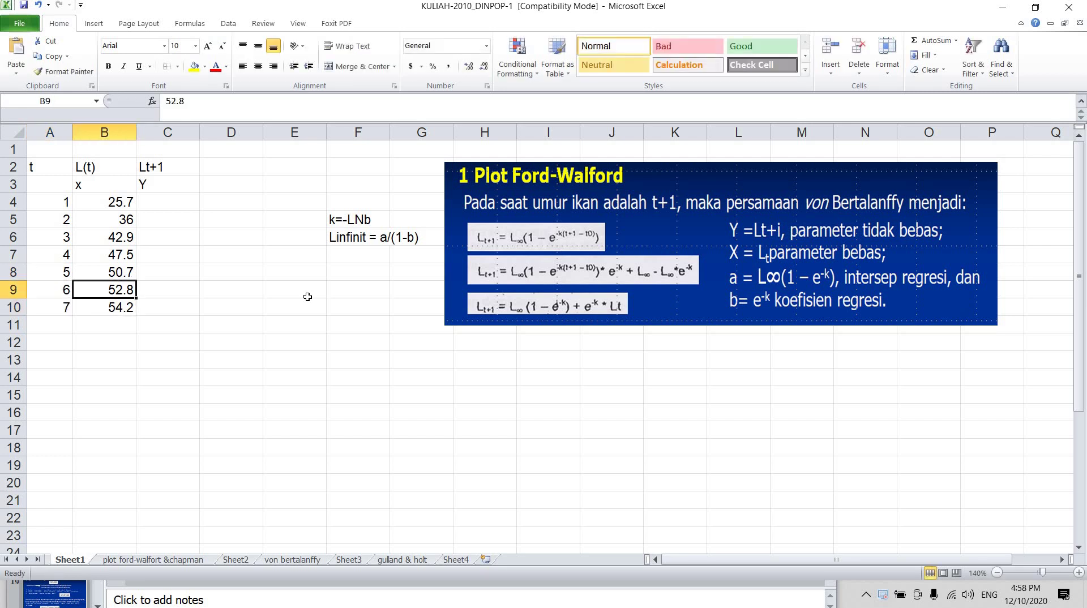
Review the first L(t) value and the Y heading of the Lt+1 column.
key("Up")
key("Up")
key("Up")
key("Up")
key("Up")
key("Up")
key("Right")
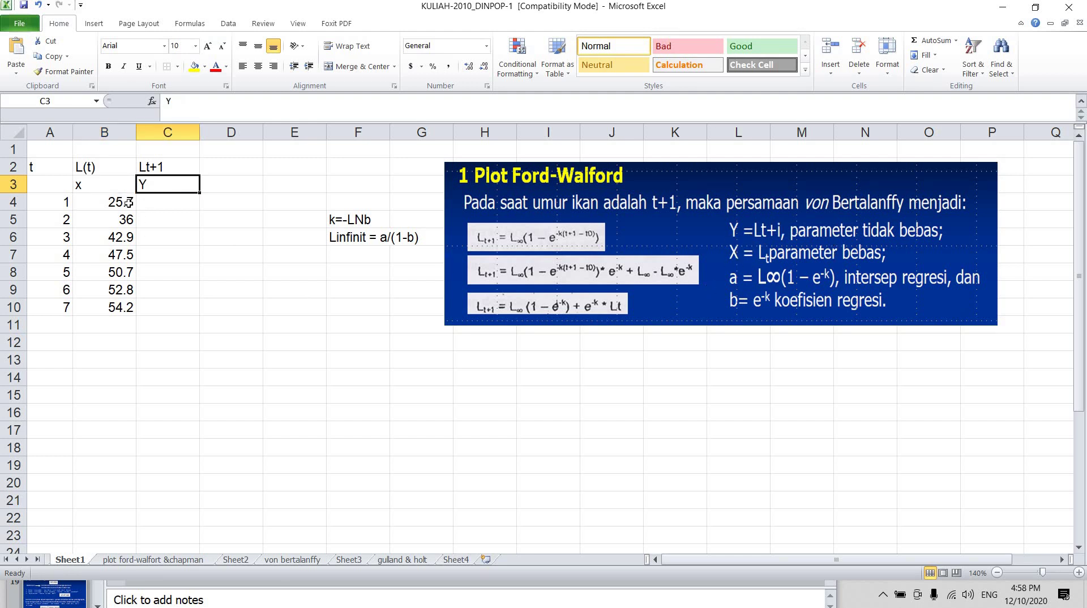
left_click(101, 202)
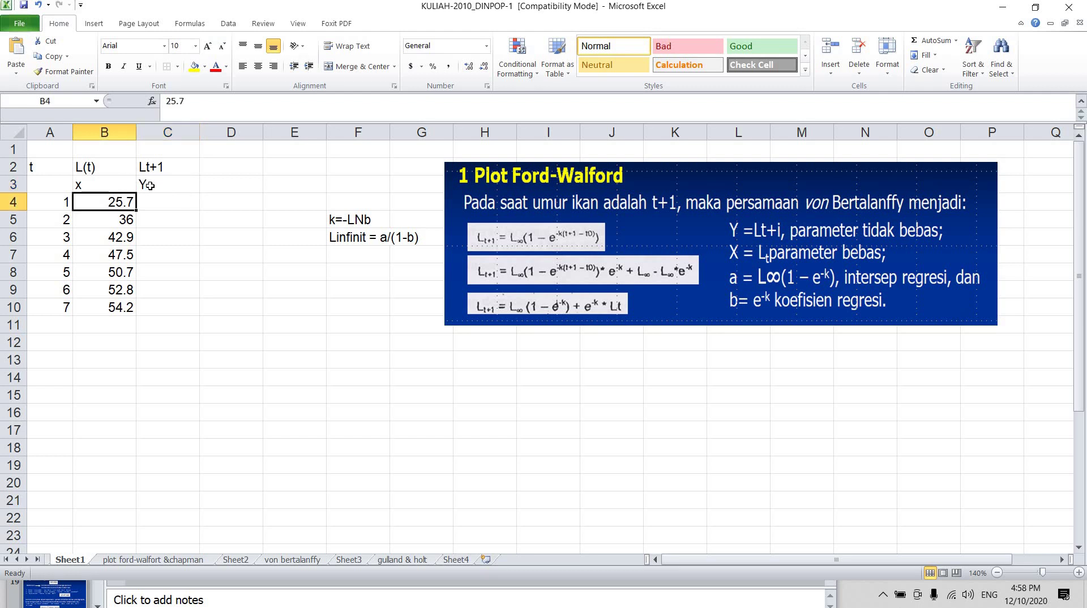
key("Up")
key("Right")
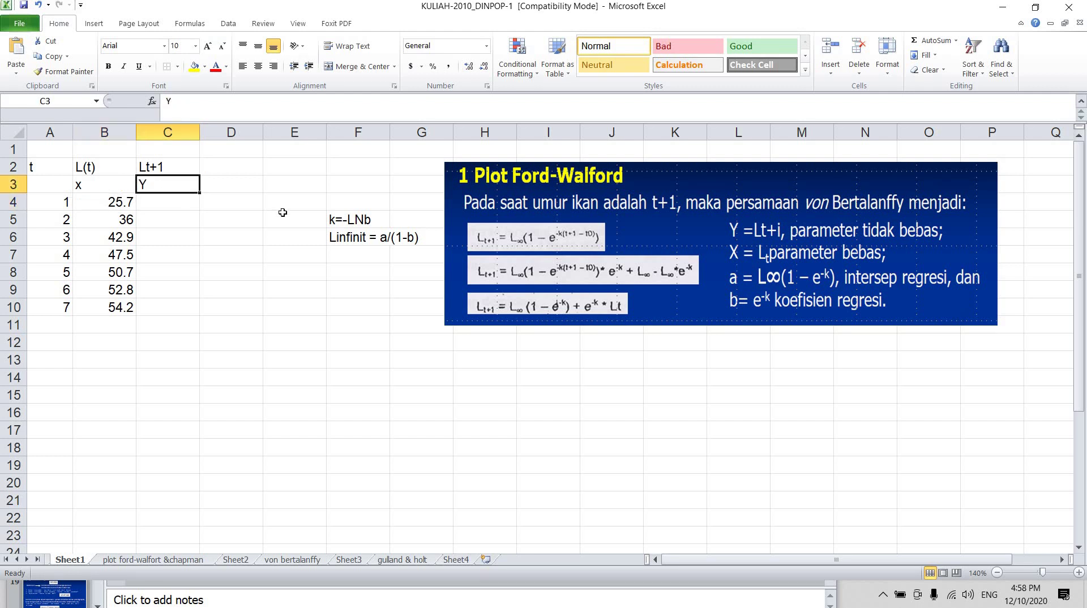
Enter a formula in C4, under the Y heading, that references the next length in B5.
key("Down")
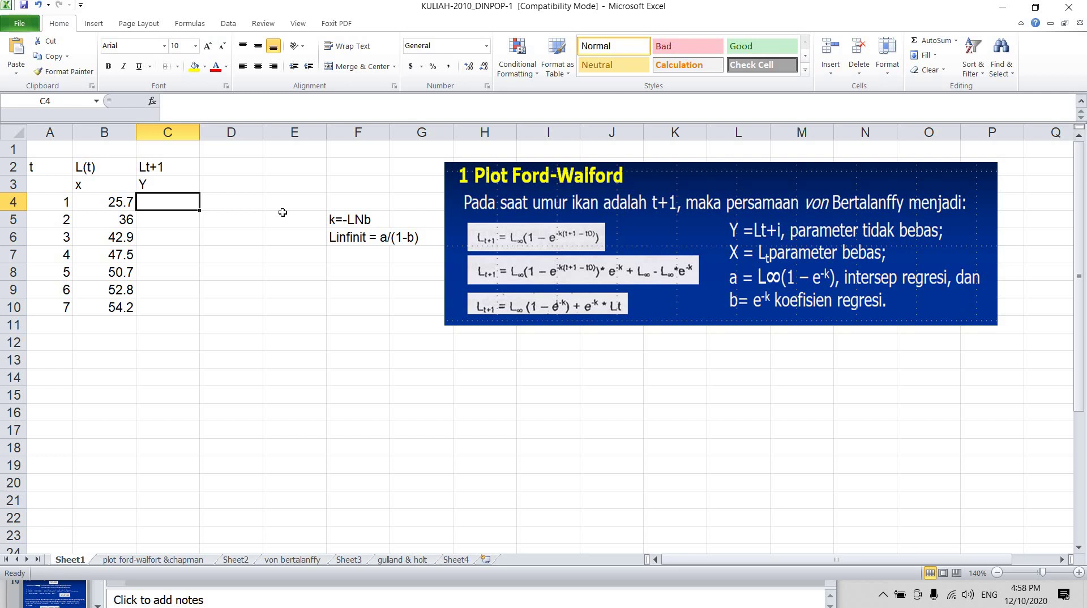
type("=")
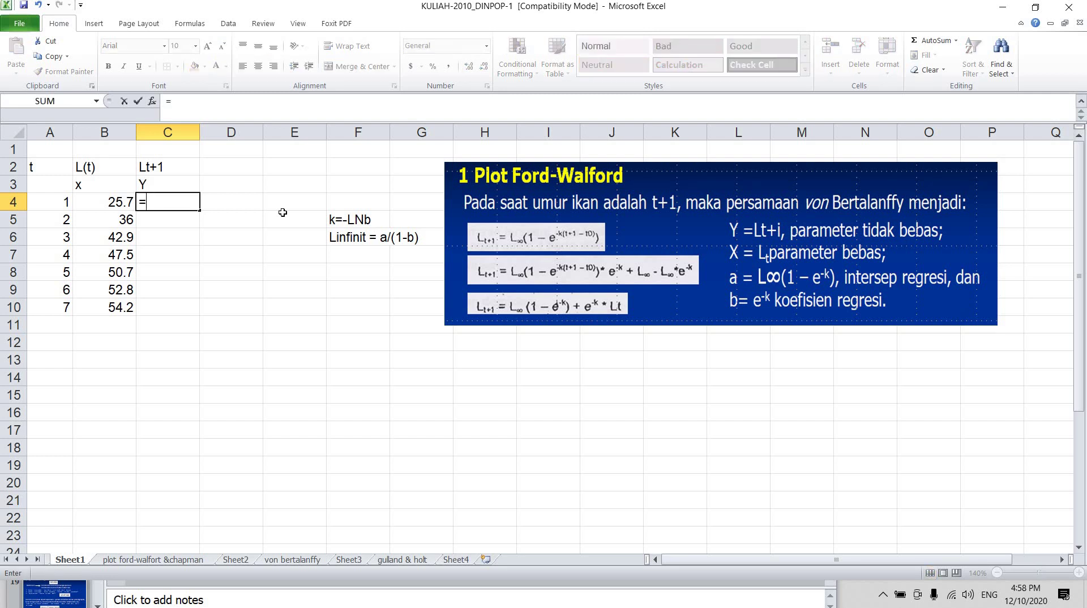
key("Down")
key("Left")
key("Return")
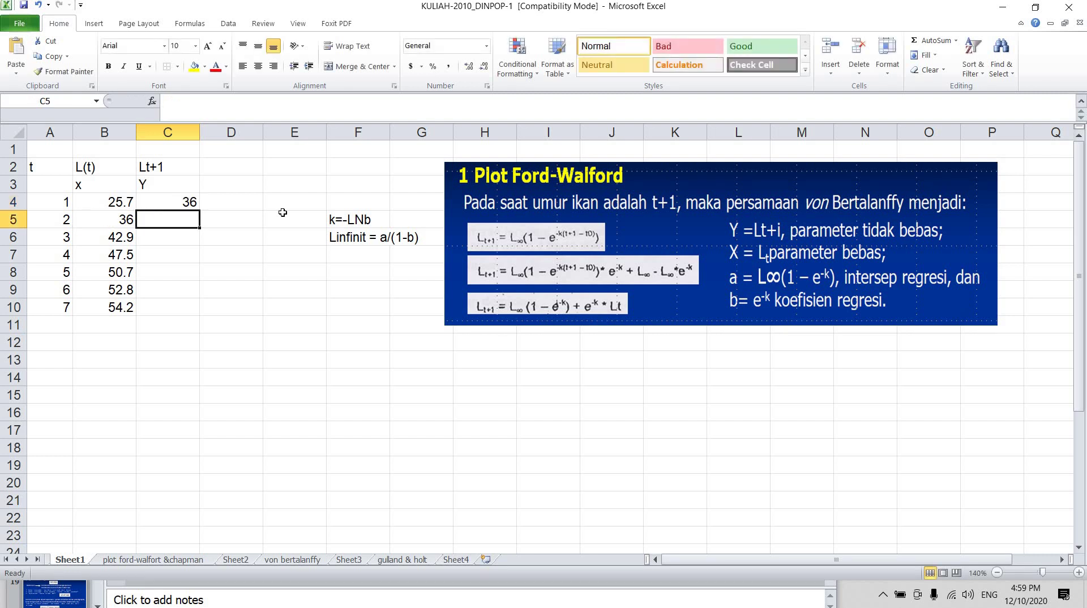
Enter the formula =B6 in C5 as the second Lt+1 value.
type("=")
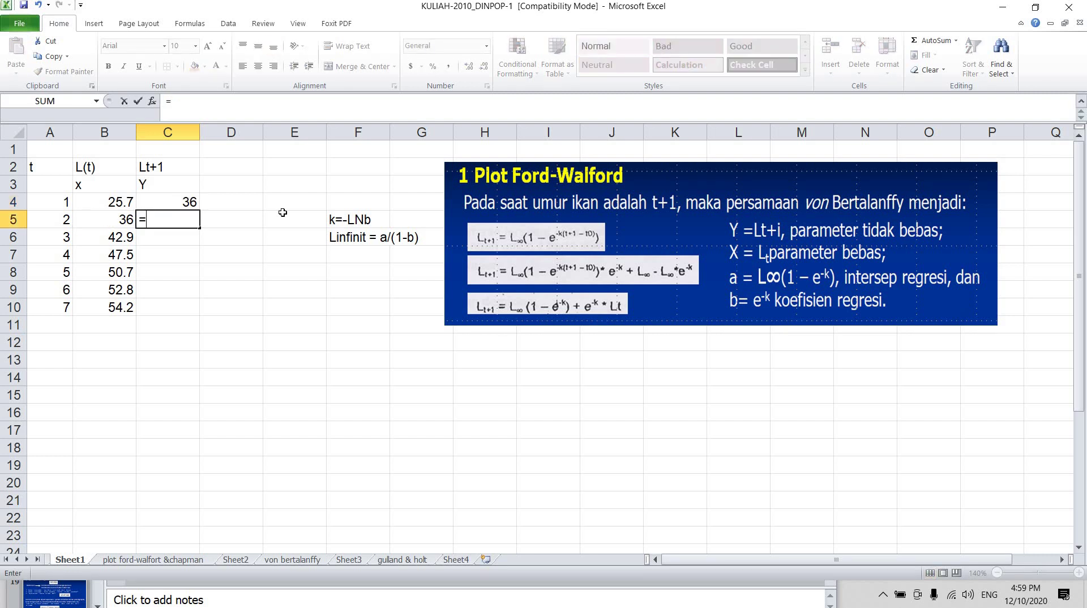
key("Left")
key("Down")
key("Return")
Copy the formula in C5 into cells C6 to C9 to complete the Lt+1 column.
key("Up")
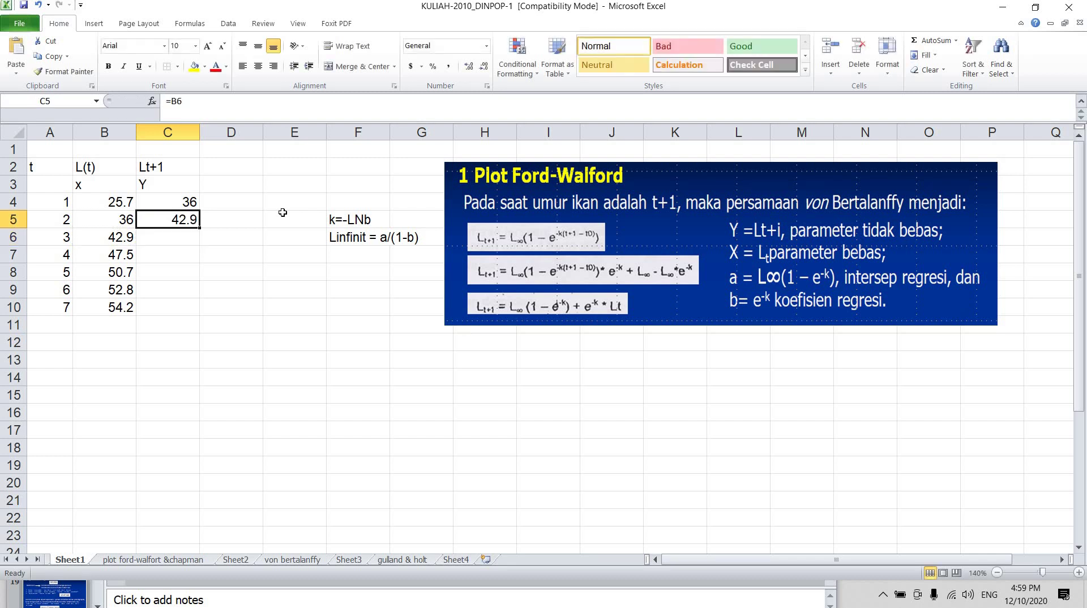
key("ctrl+c")
key("Down")
key("shift+Down")
key("shift+Down")
key("shift+Down")
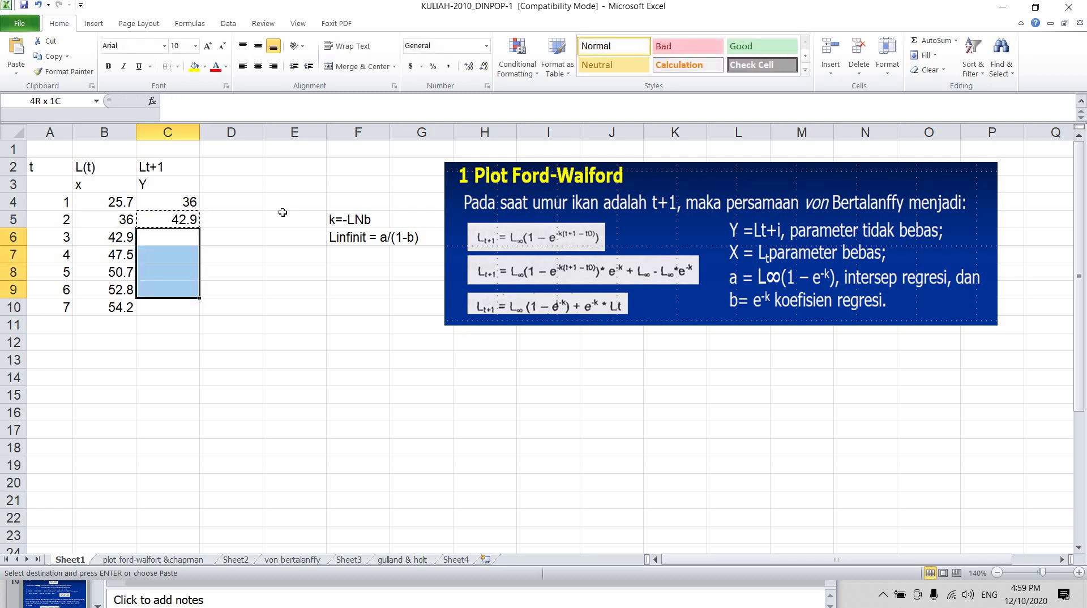
key("Return")
Check the filled Lt+1 column from C4 to C9 against the L(t) values and the x and Y headings.
key("Down")
key("Down")
key("Down")
key("Down")
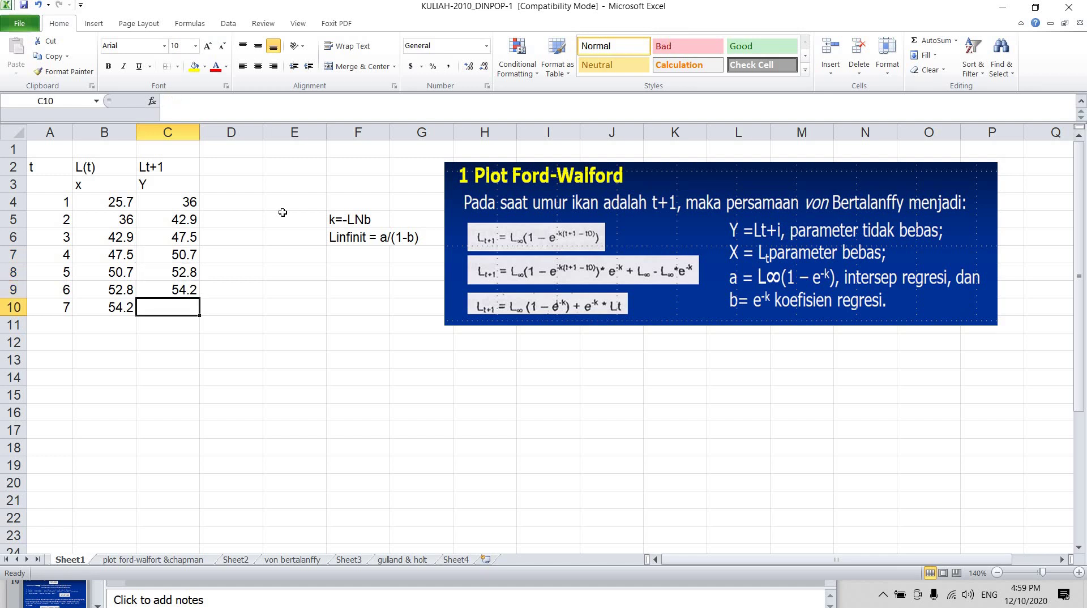
key("Down")
key("Left")
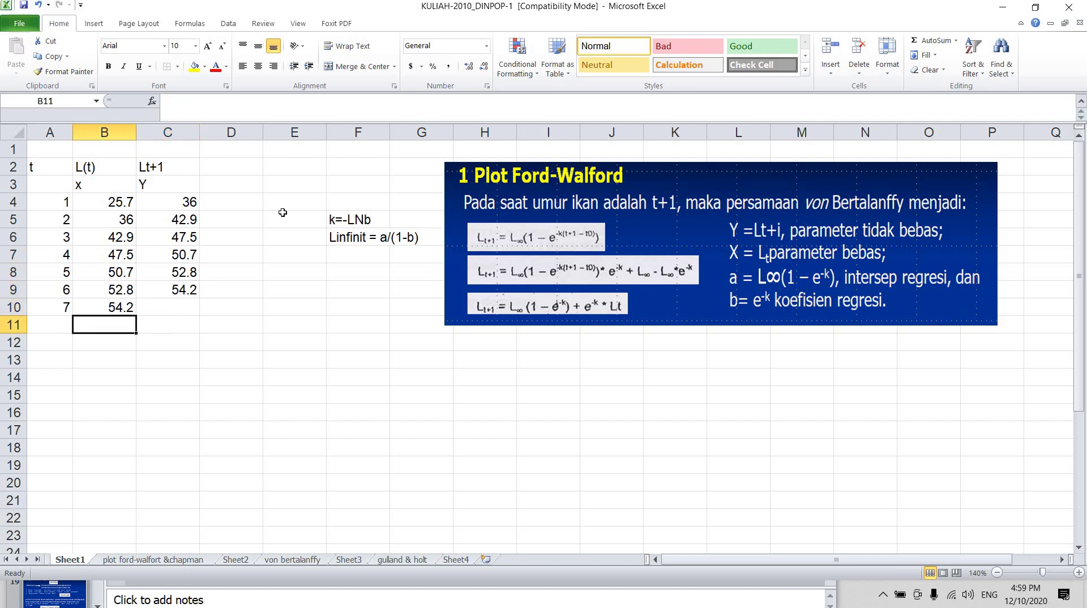
key("Right")
key("Up")
key("Up")
key("Up")
key("Up")
key("Up")
key("Up")
key("Up")
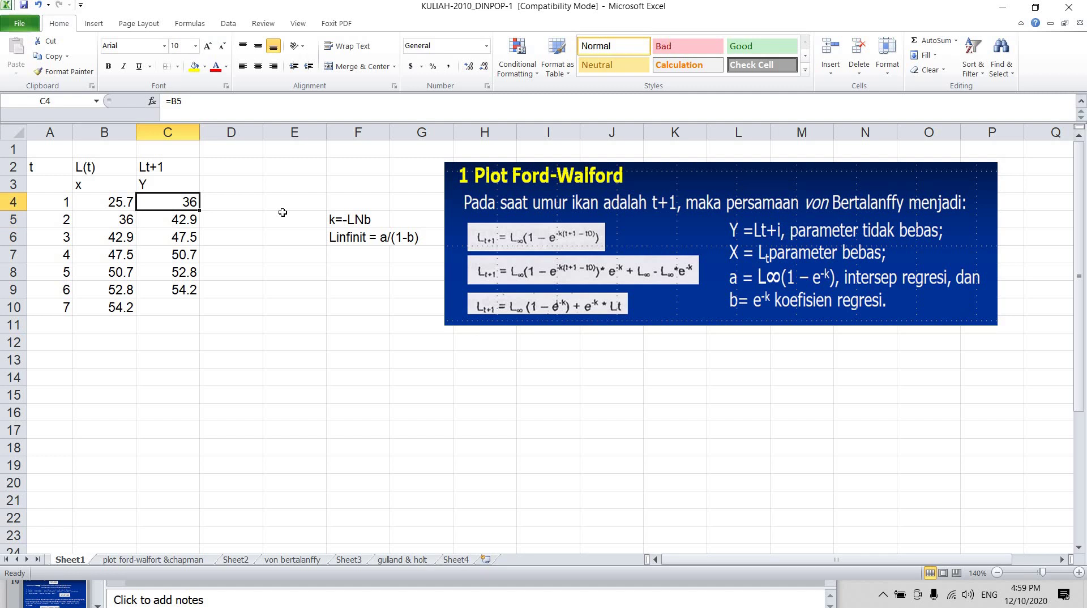
key("Left")
key("Up")
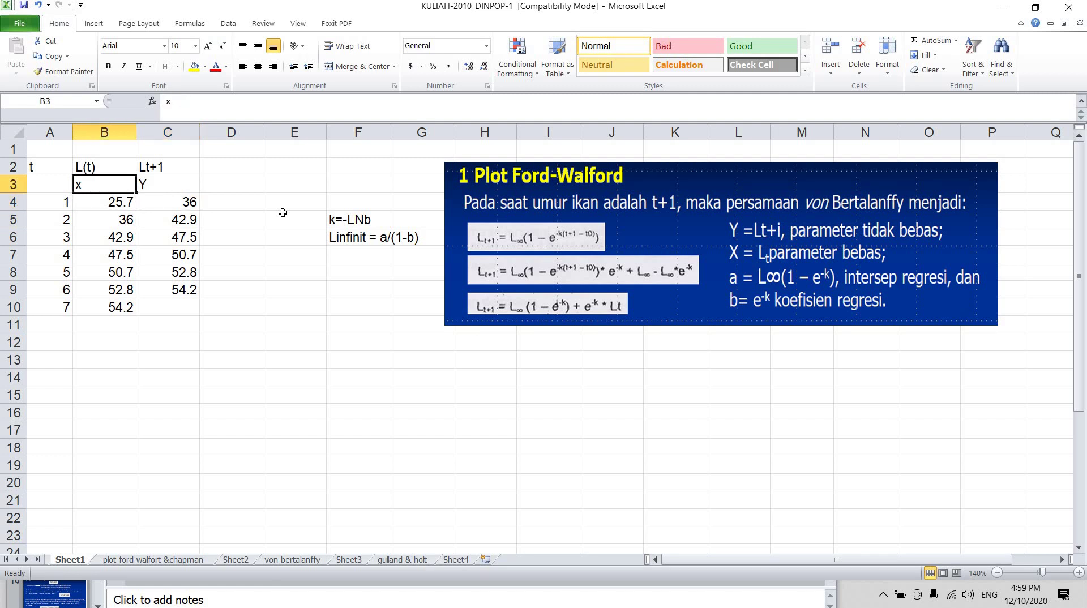
key("Right")
key("Down")
key("Down")
key("Down")
key("Down")
key("Down")
key("Down")
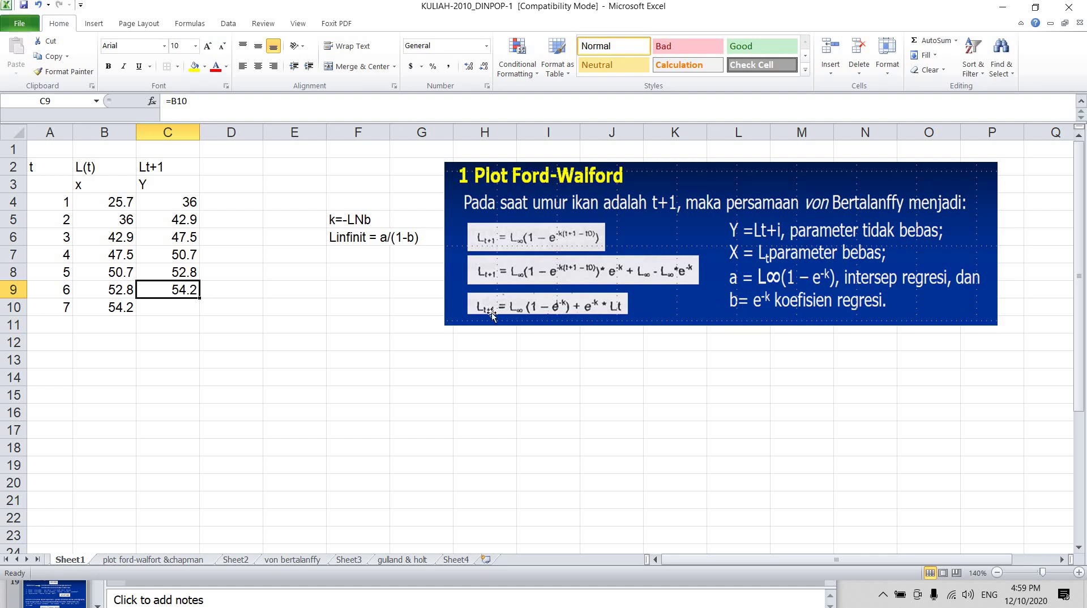
Start a Regression from the Data Analysis tools and set its input Y range to C4:C9.
left_click(353, 307)
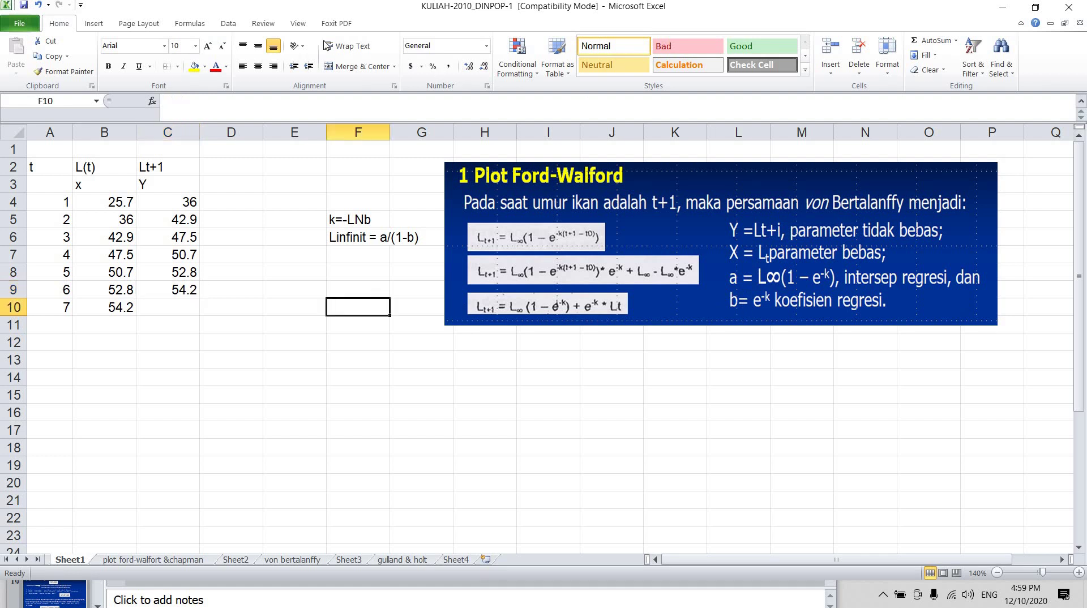
left_click(228, 23)
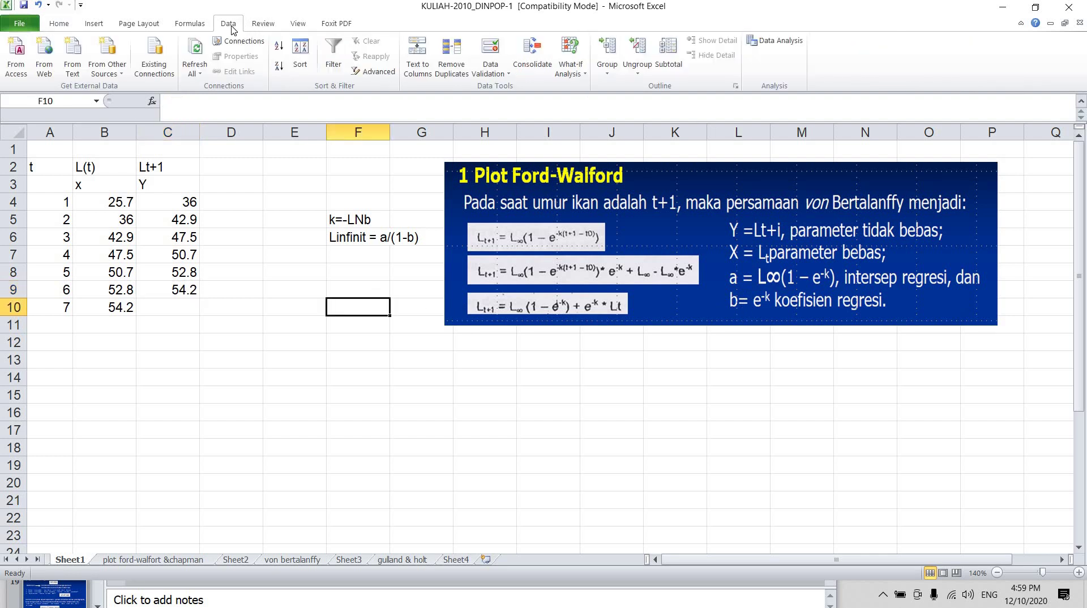
left_click(764, 41)
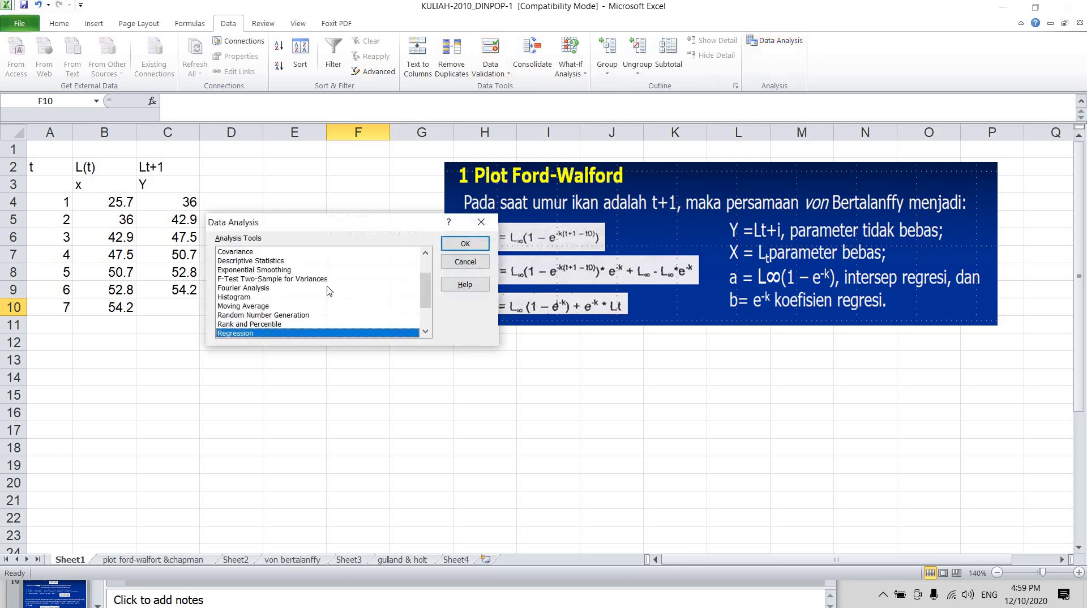
left_click(465, 243)
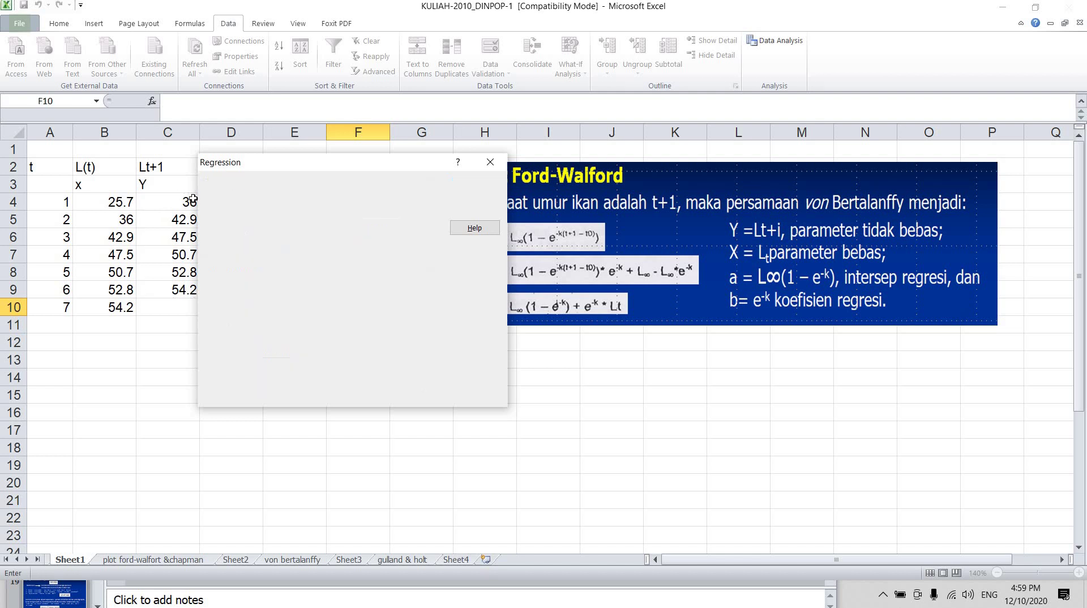
left_click_drag(192, 200, 181, 290)
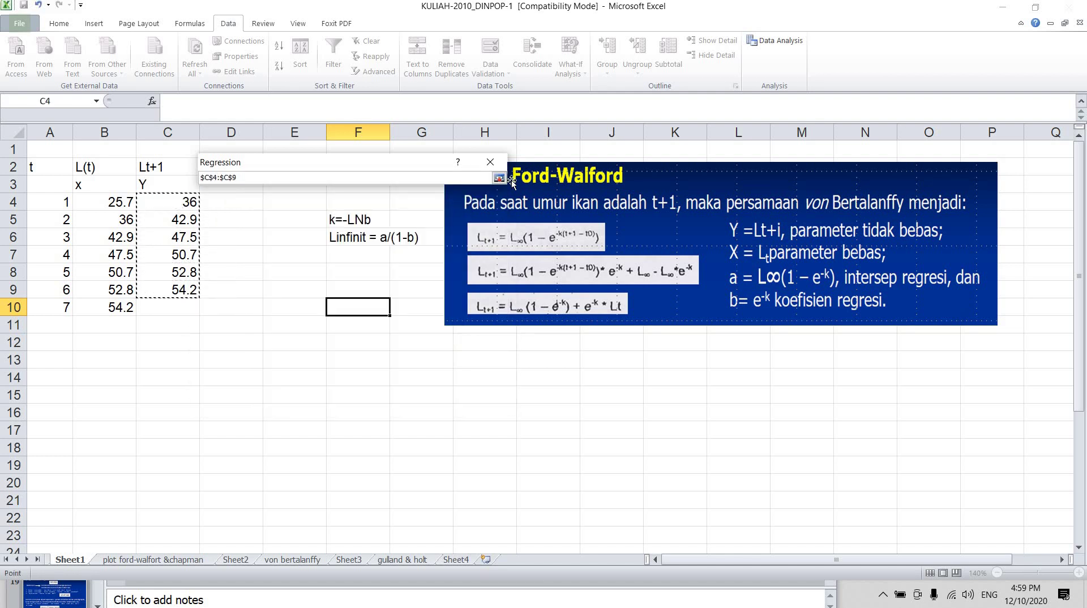
left_click(499, 178)
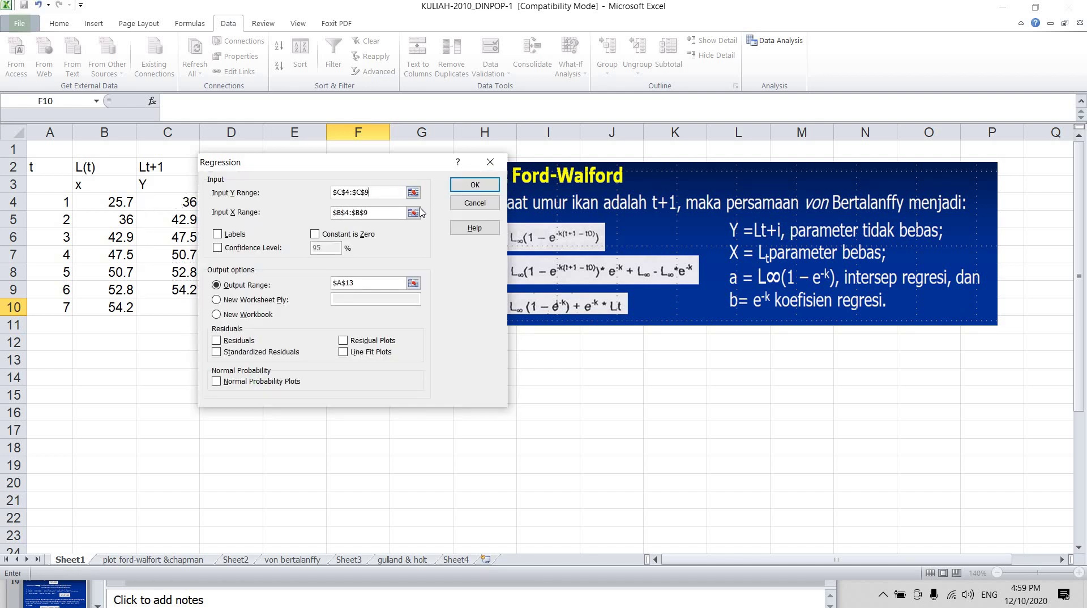
Set the regression's input X range to the L(t) values in B4:B9.
left_click(365, 212)
left_click_drag(117, 202, 116, 290)
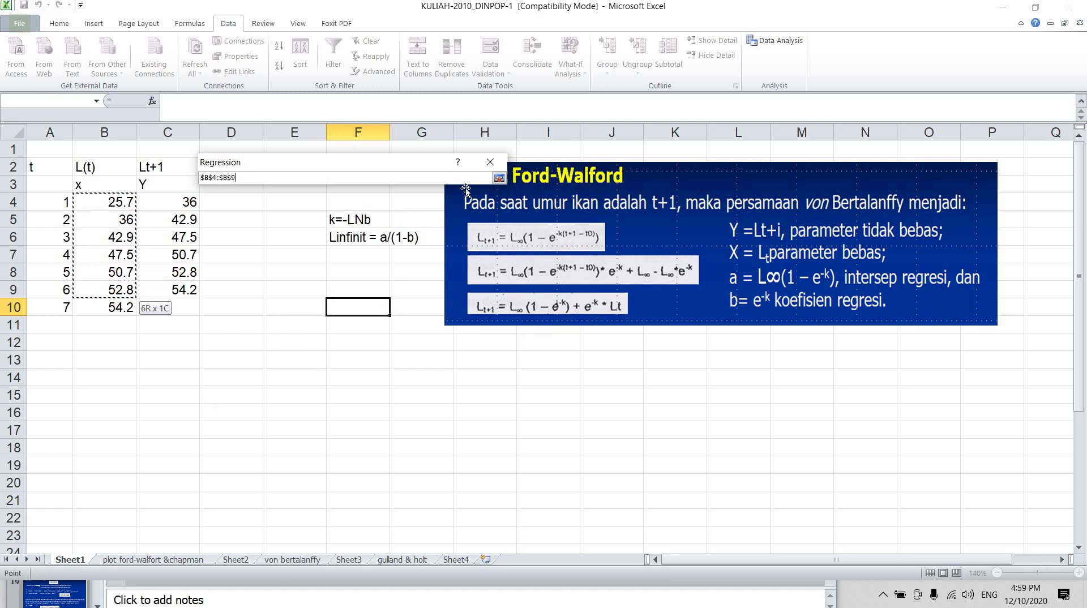
left_click(499, 178)
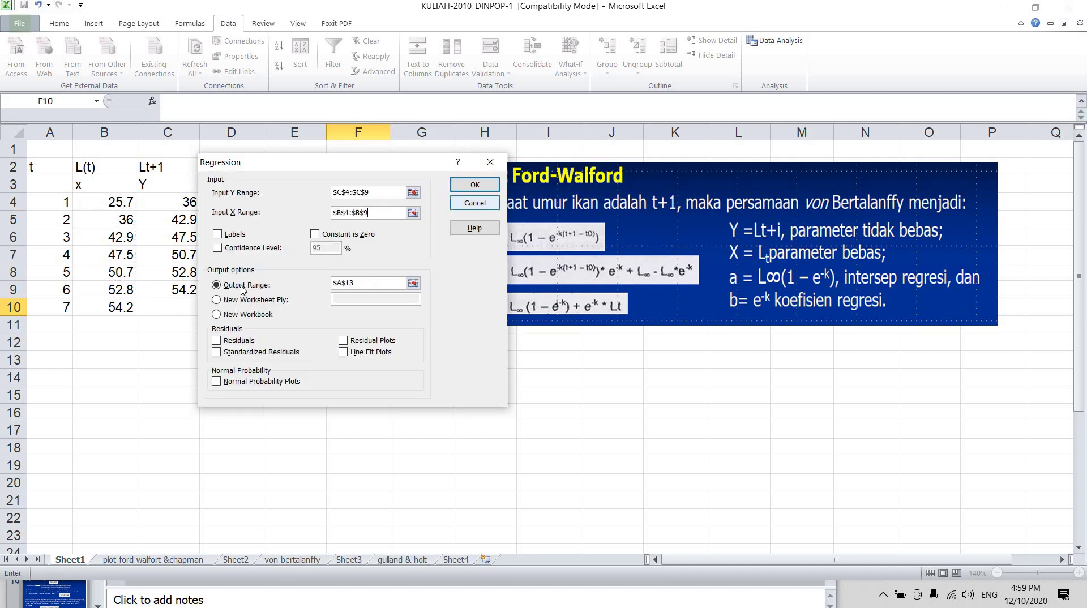
Keep the regression's output range at A13, run the regression and bring the coefficients table into view.
left_click(414, 283)
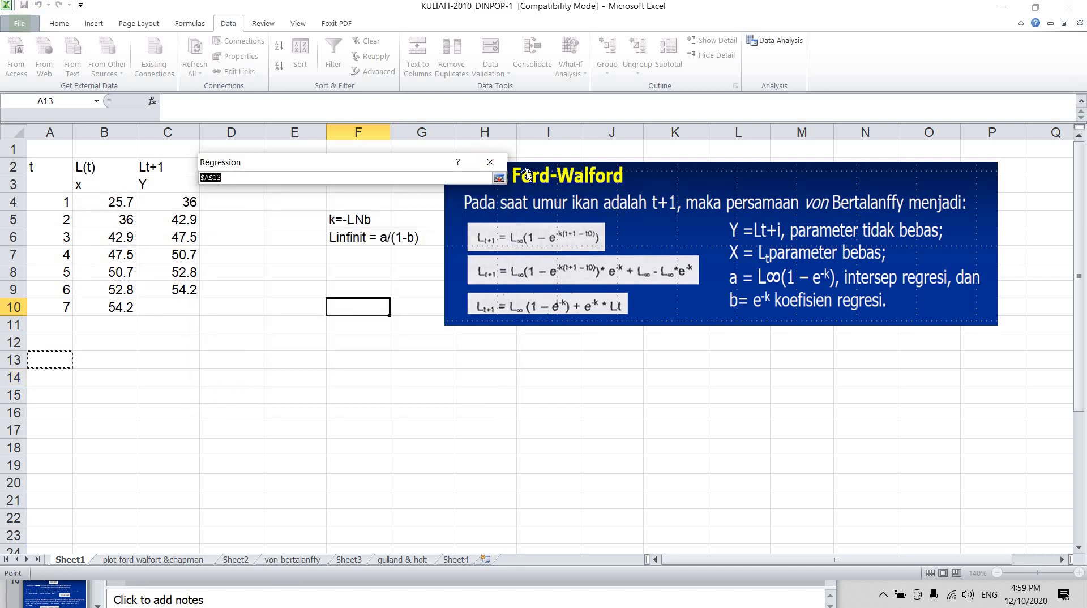
left_click(499, 178)
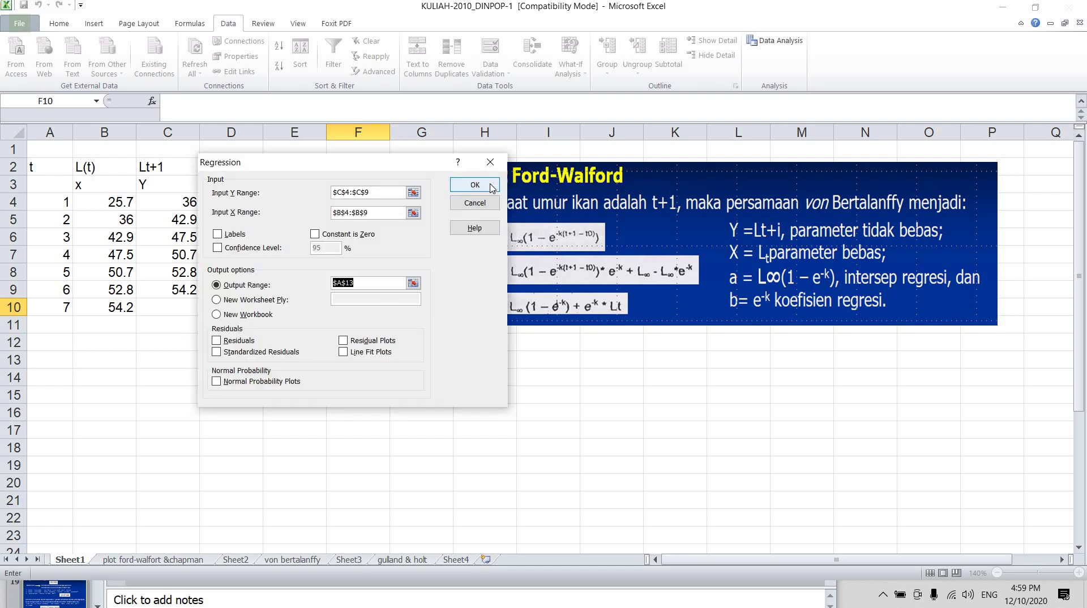
left_click(491, 187)
left_click(294, 416)
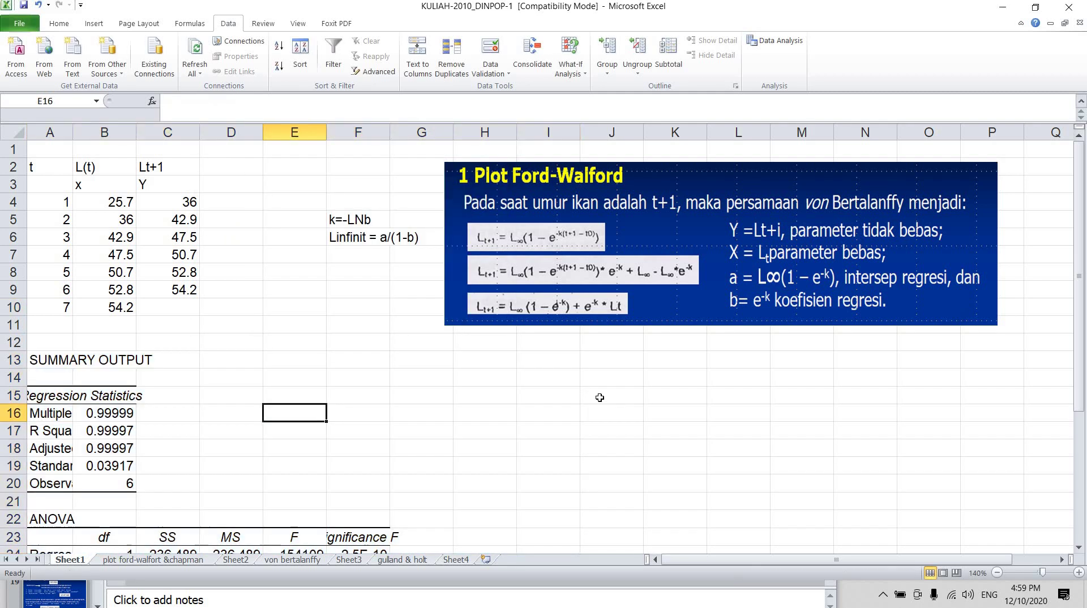
left_click_drag(1082, 408, 662, 462)
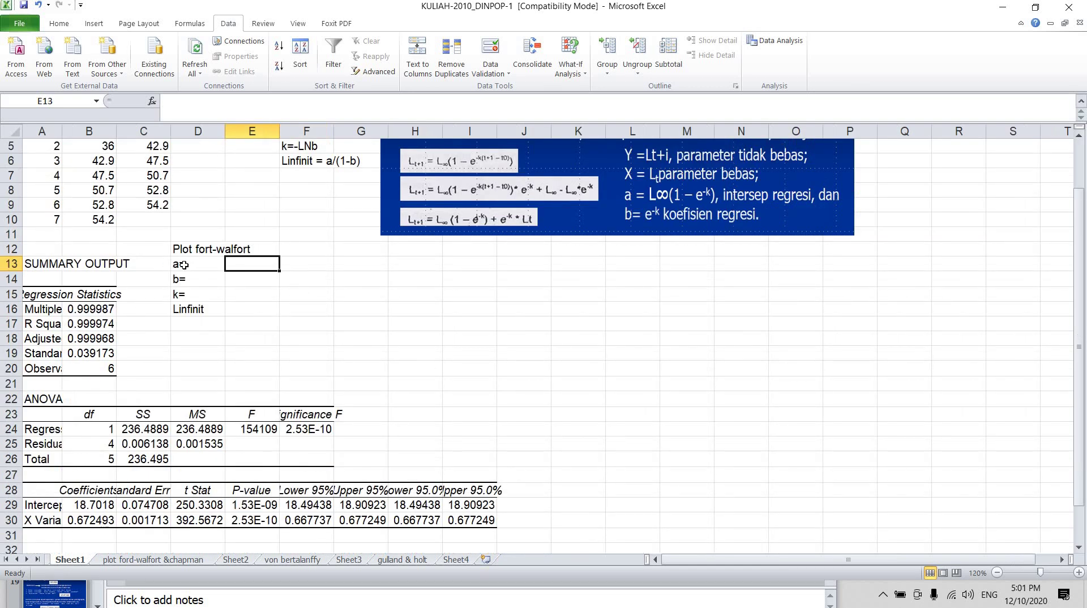
Fill in a in E13 with a reference to the intercept coefficient B29, and b in E14 with the X variable coefficient B30.
left_click(184, 265)
left_click(233, 265)
type("=")
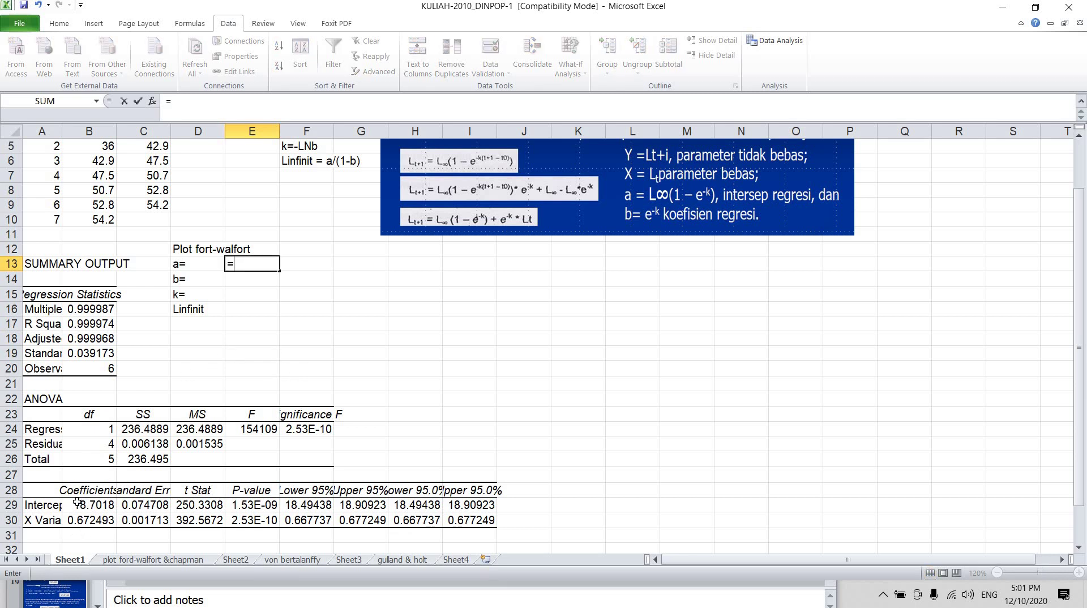
left_click(78, 503)
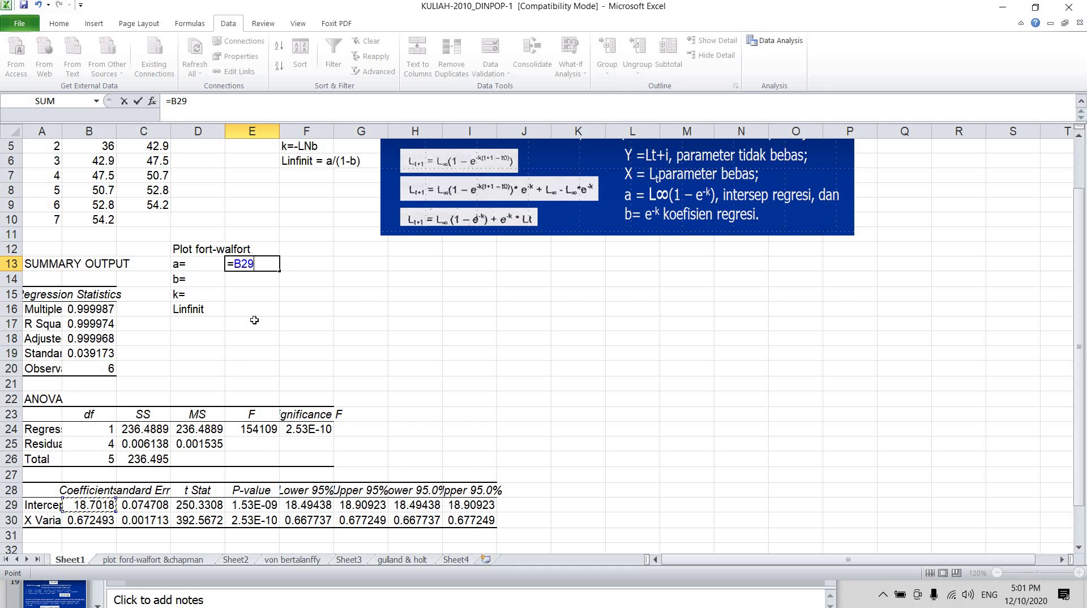
key("Return")
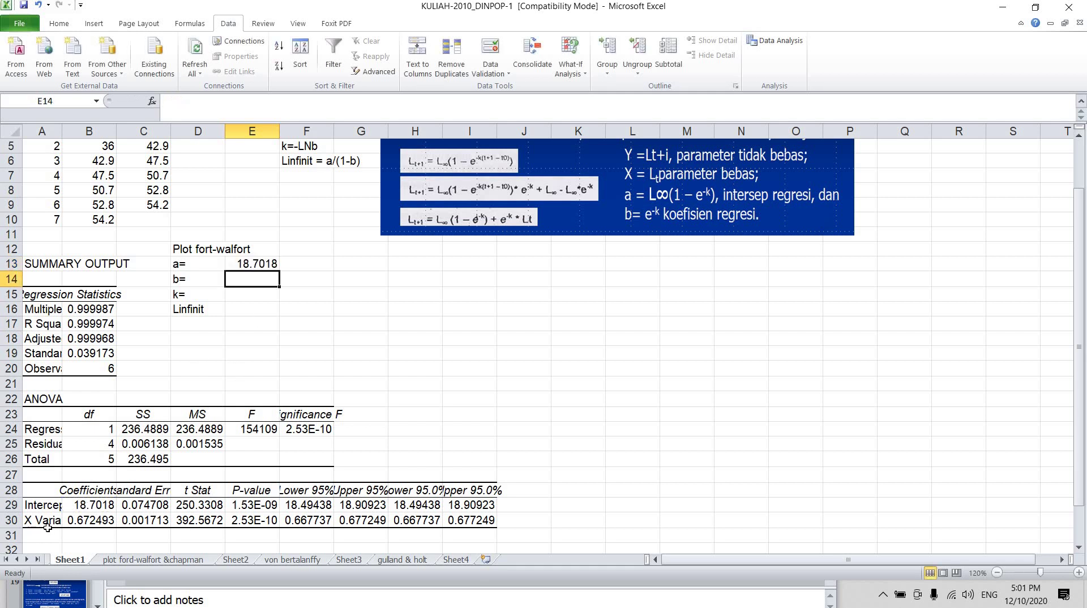
type("=")
left_click(86, 522)
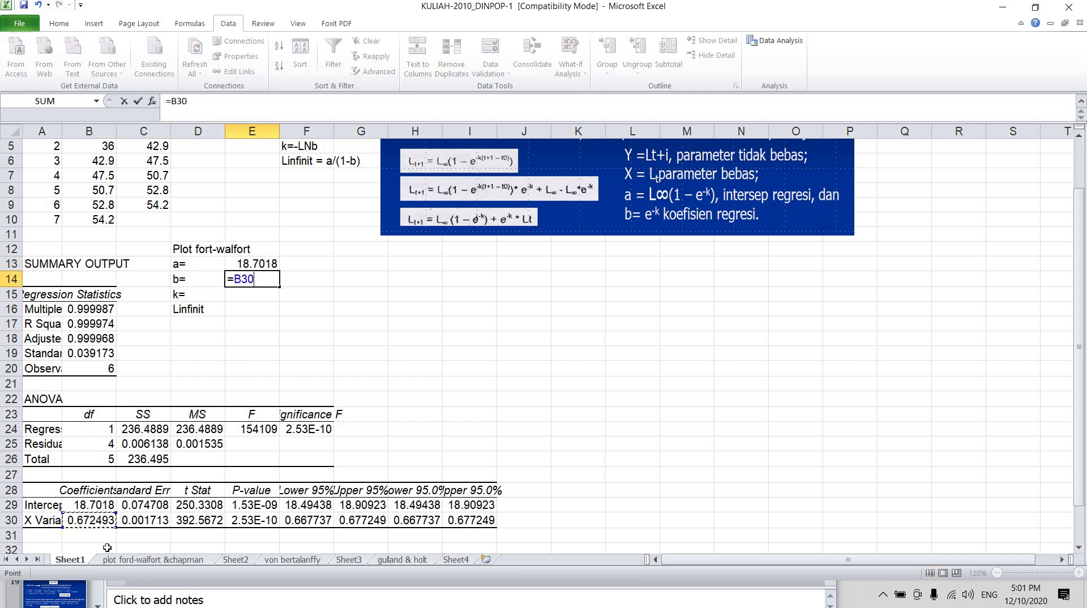
key("Return")
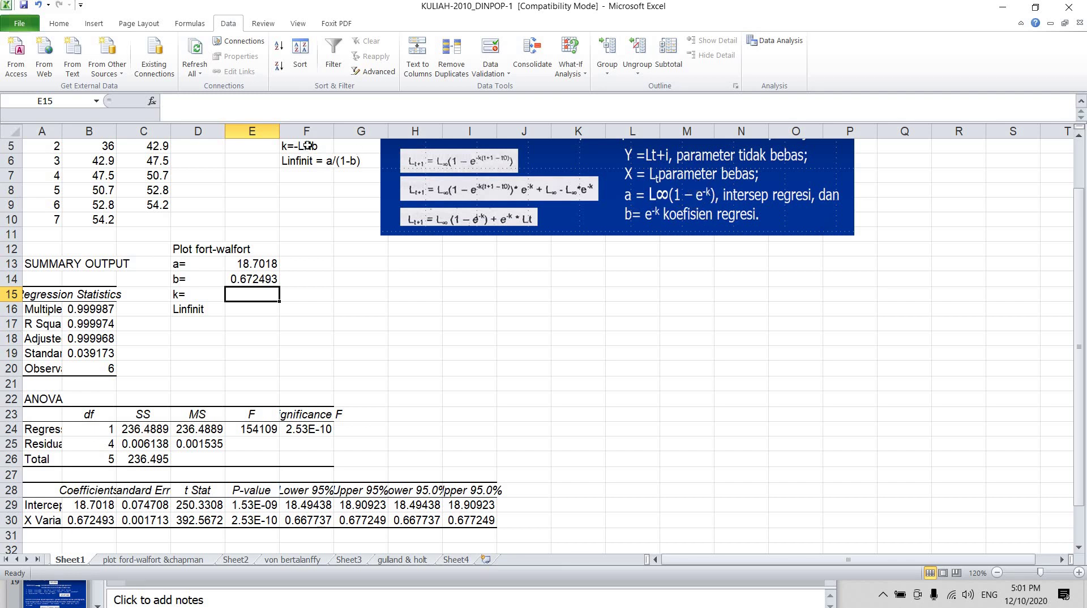
Review the k and Linfinit formula notes in F5 and F6, and auto-fit column F to its contents.
left_click(288, 145)
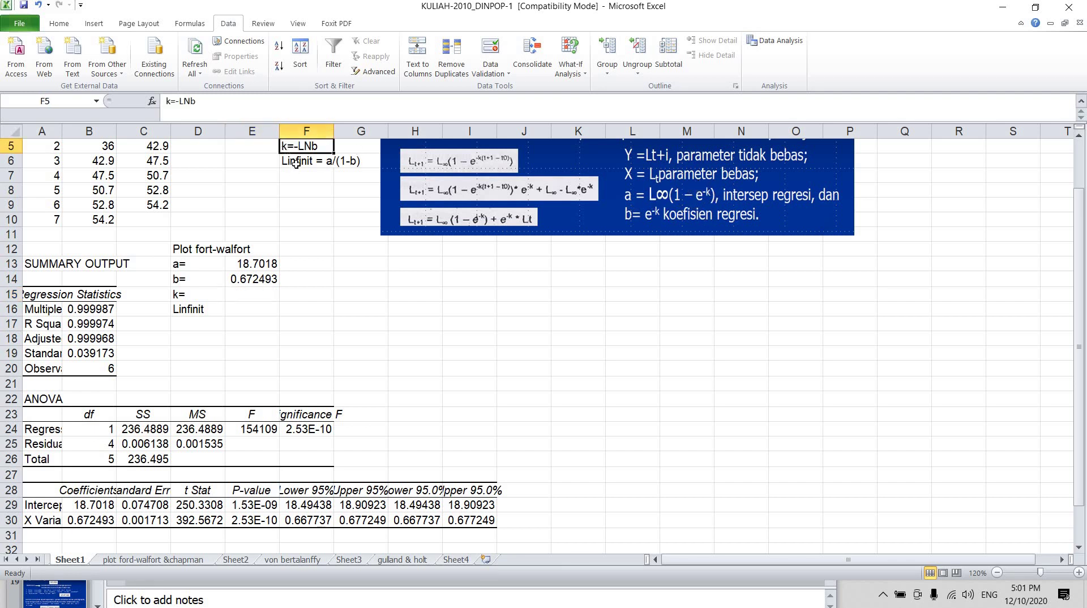
left_click(295, 163)
key("Up")
left_click(298, 164)
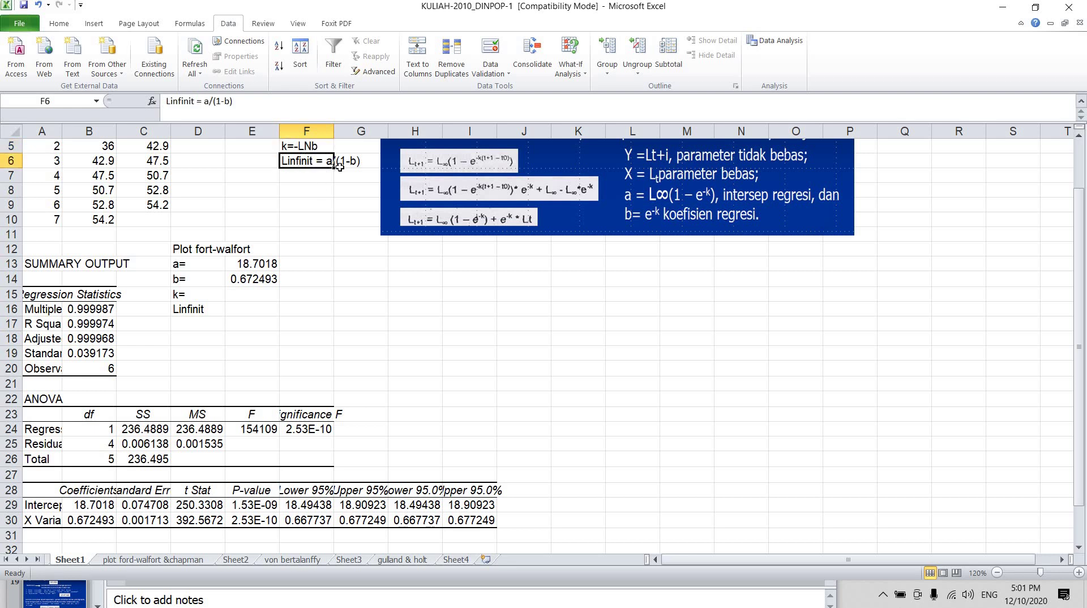
left_click(327, 174)
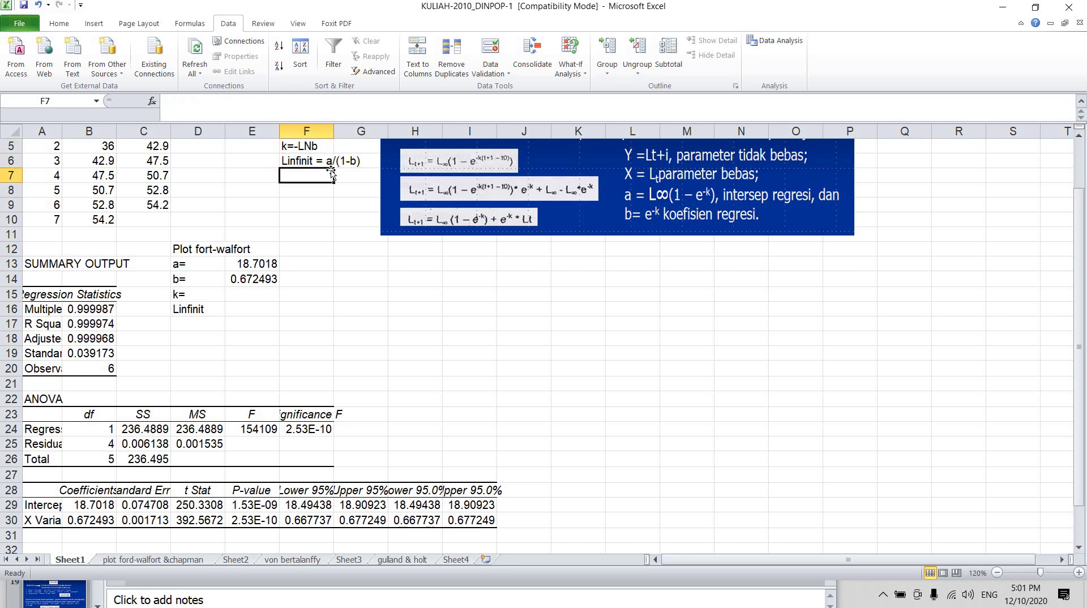
double_click(333, 131)
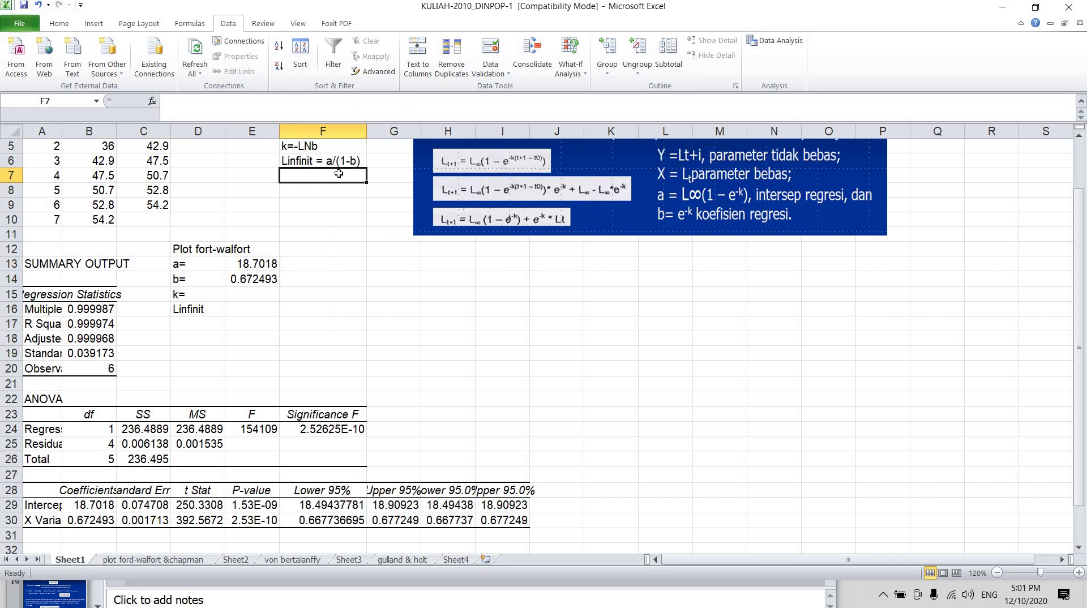
Enter the formula =LN(E14) for k in cell E15.
left_click(245, 296)
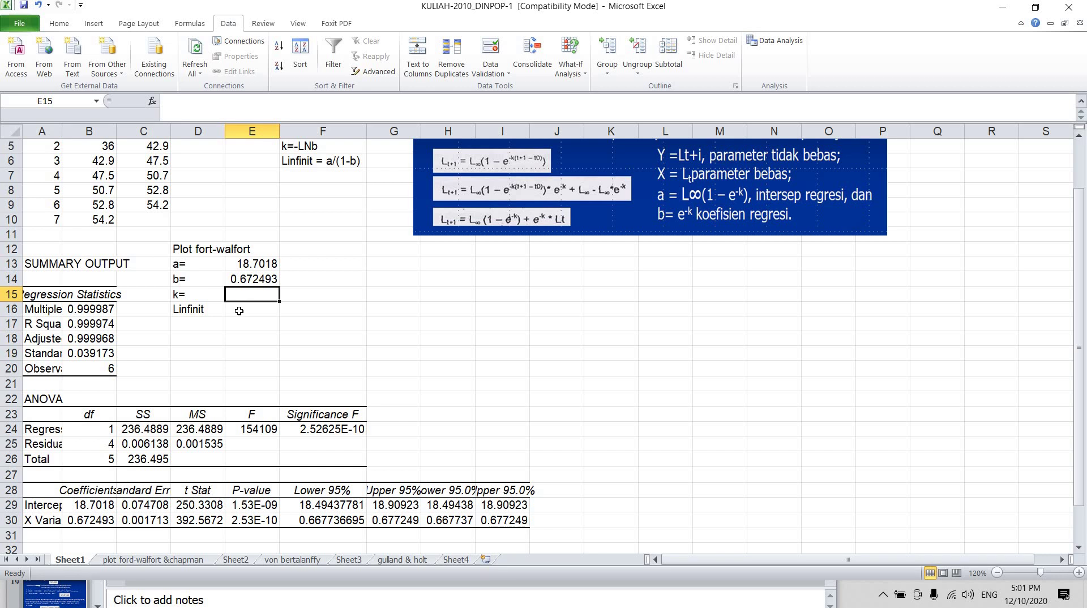
type("=")
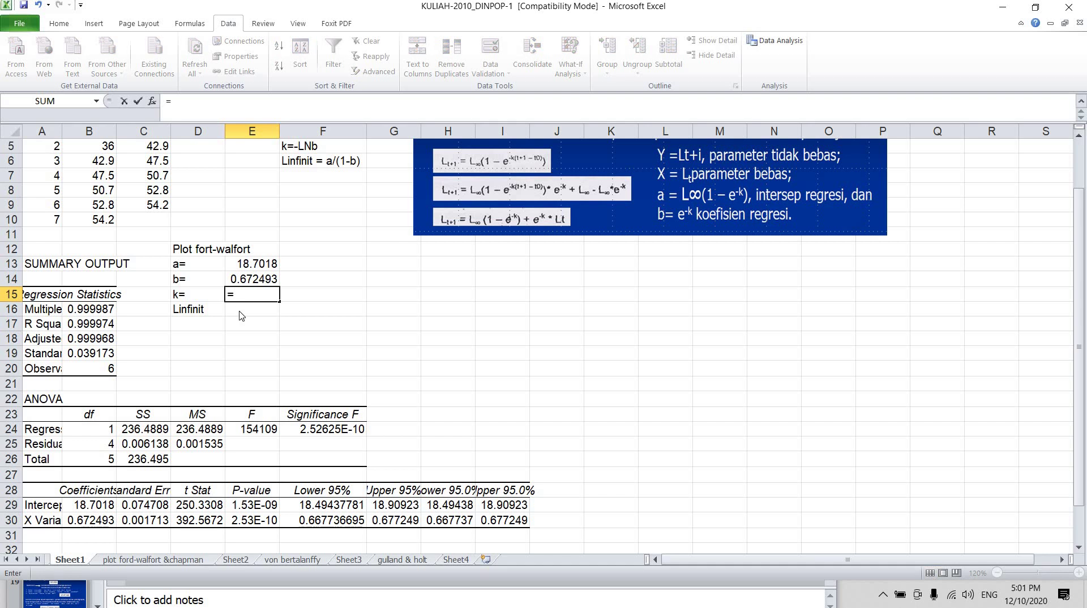
type("LN")
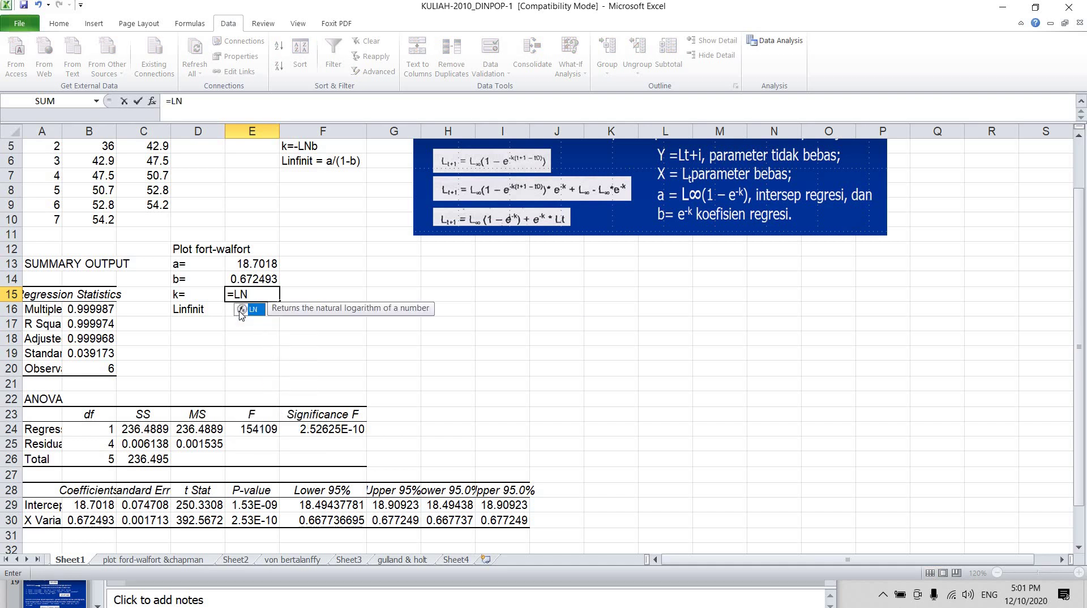
double_click(241, 315)
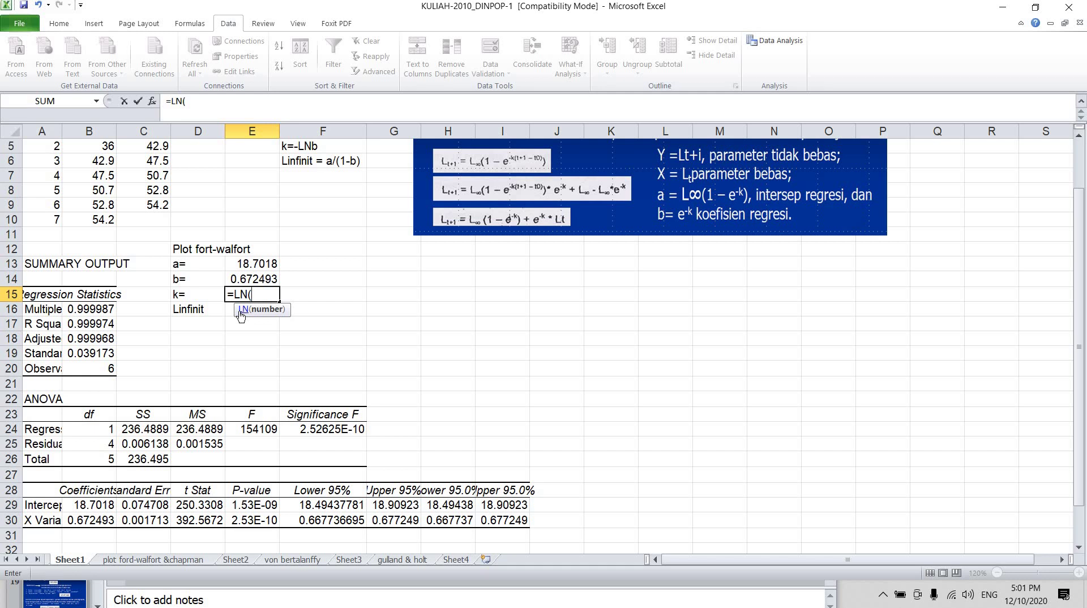
key("Up")
type(")")
key("Return")
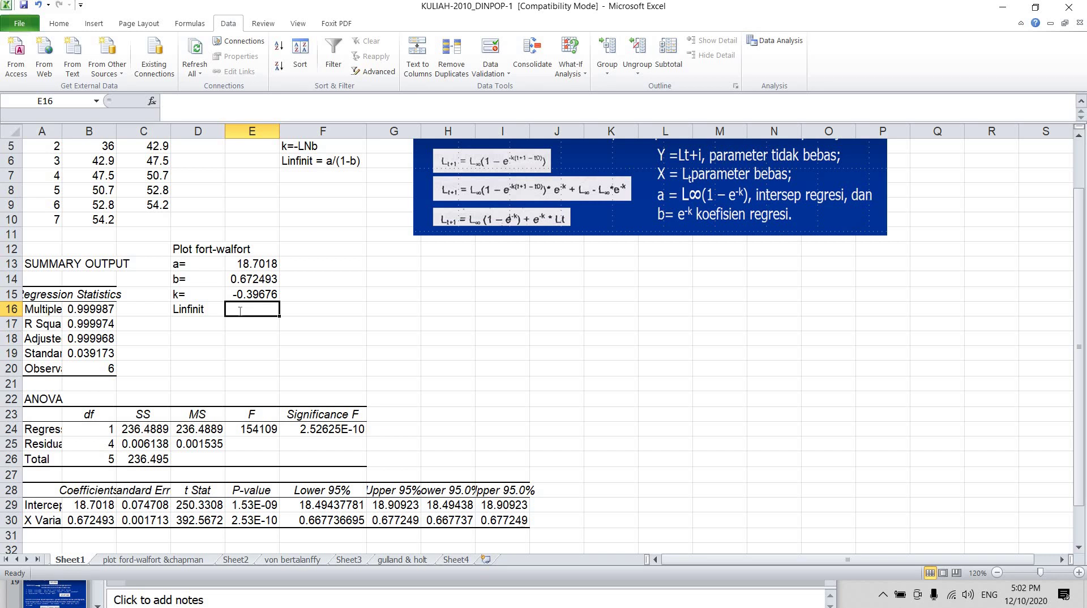
Correct the k formula in E15 to =-LN(E14) so it matches the k=-LNb note.
double_click(239, 310)
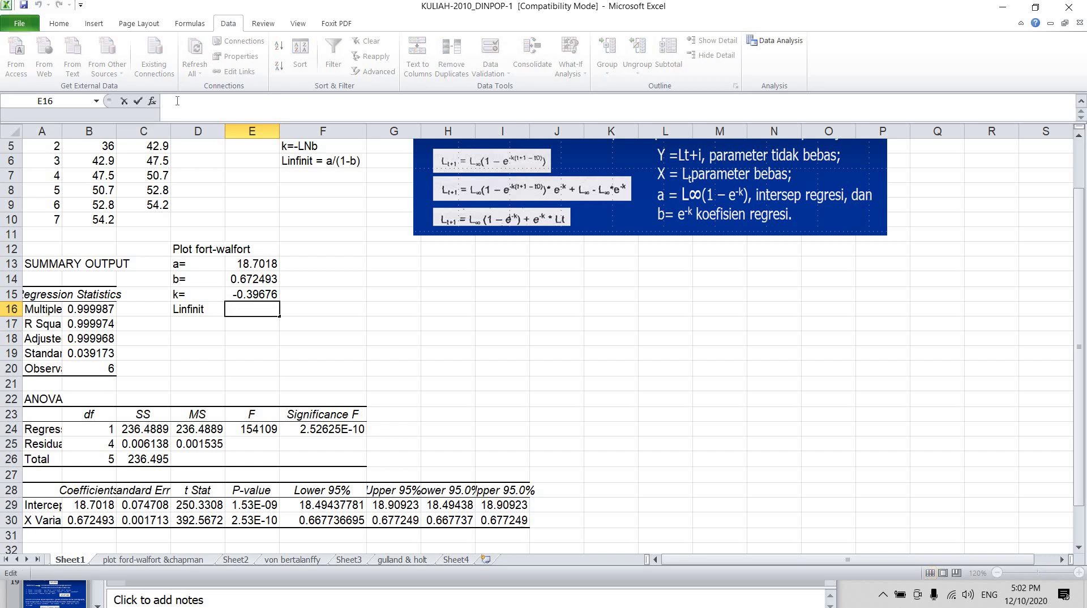
key("Escape")
key("Up")
key("F2")
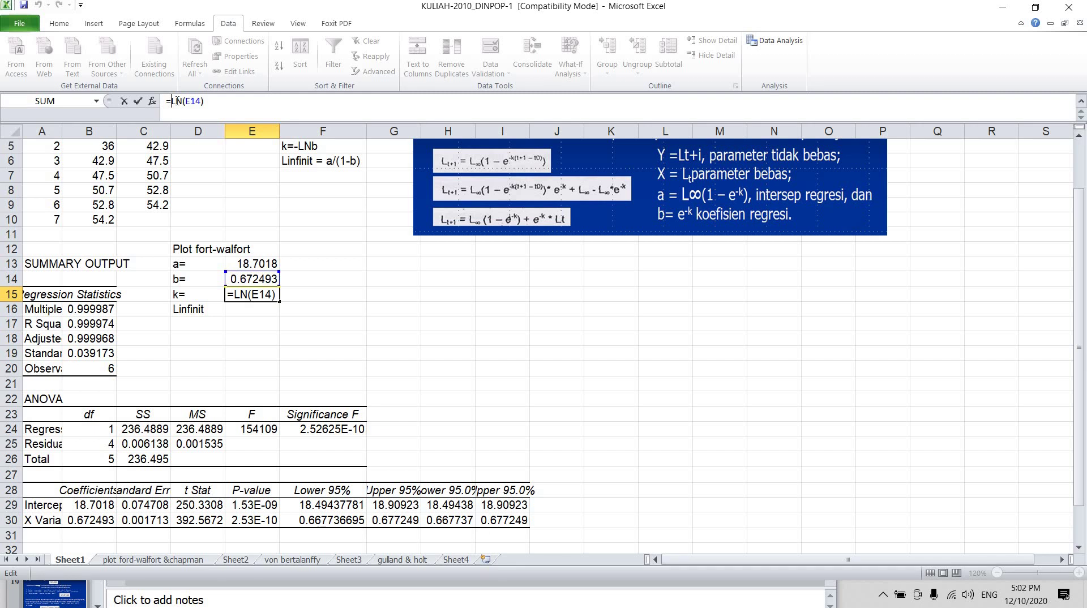
left_click(175, 101)
type("-")
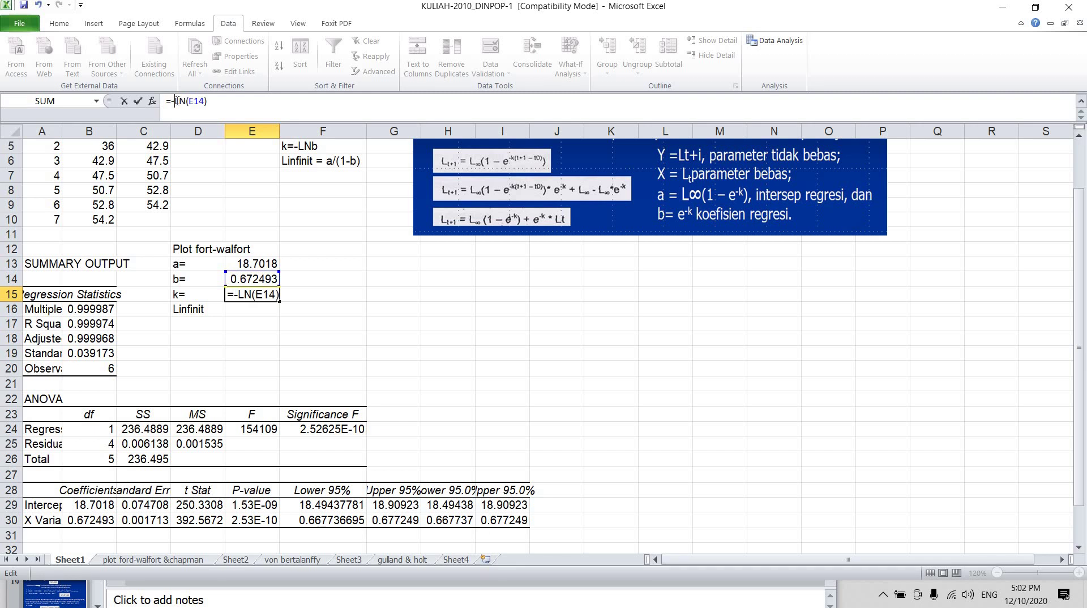
key("Return")
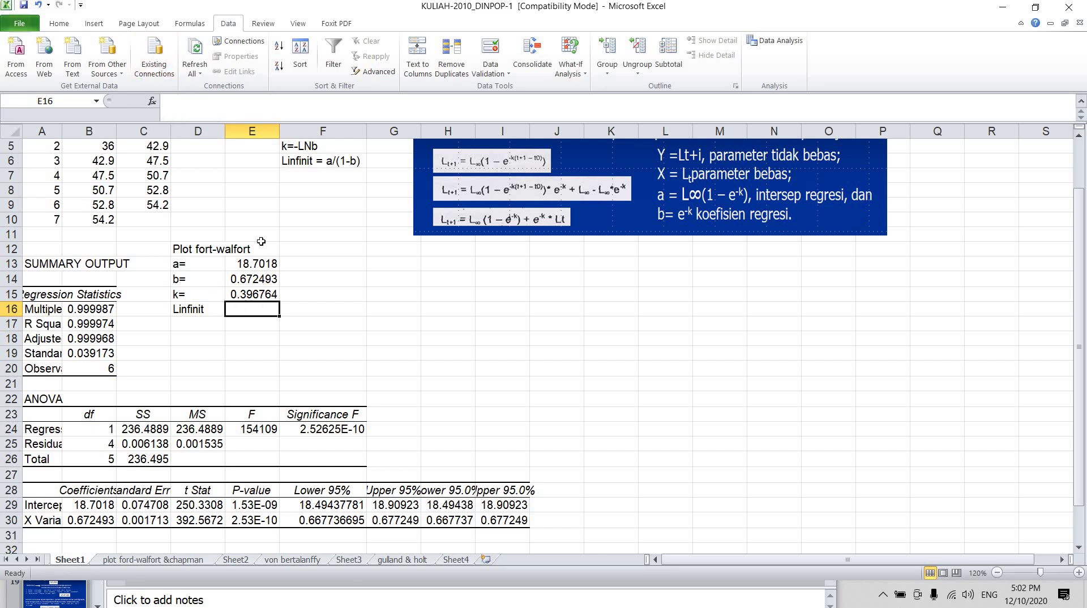
left_click(232, 295)
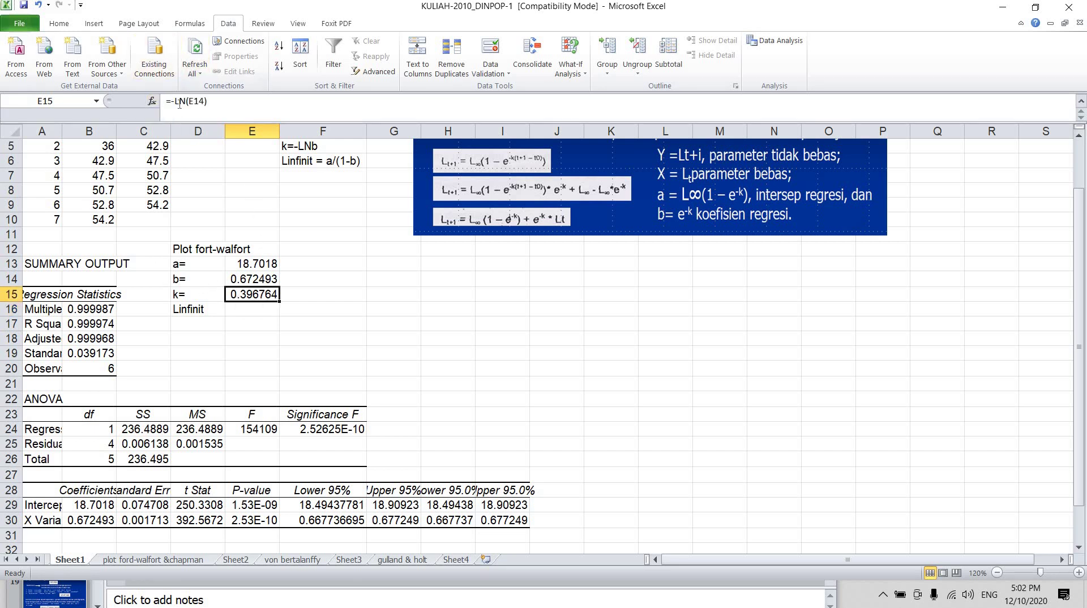
Calculate Linfinit in cell E16 with the formula =E13/(1-E14).
left_click(243, 309)
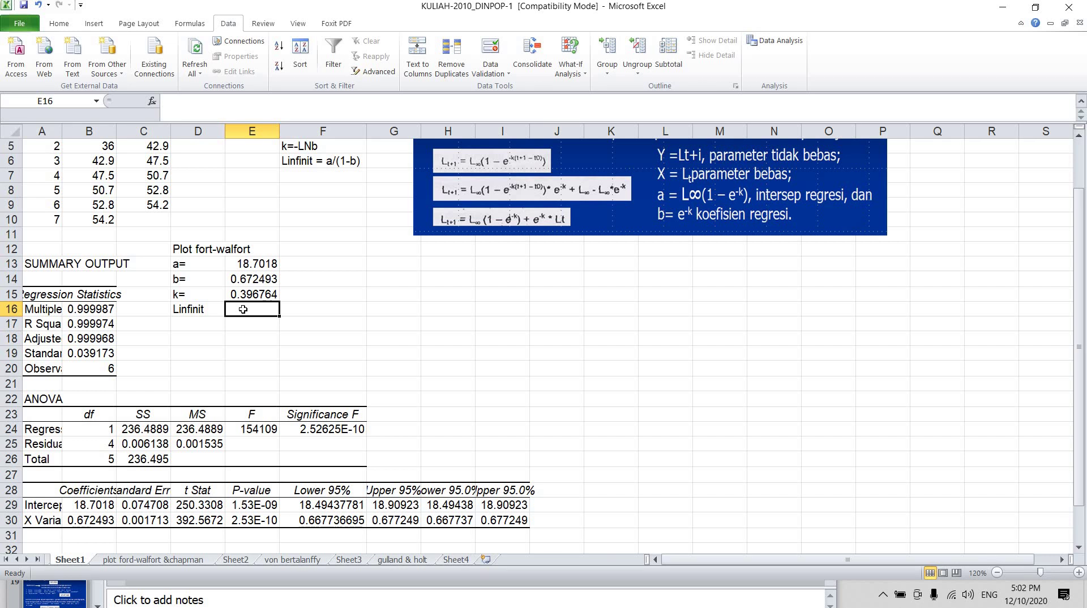
type("=")
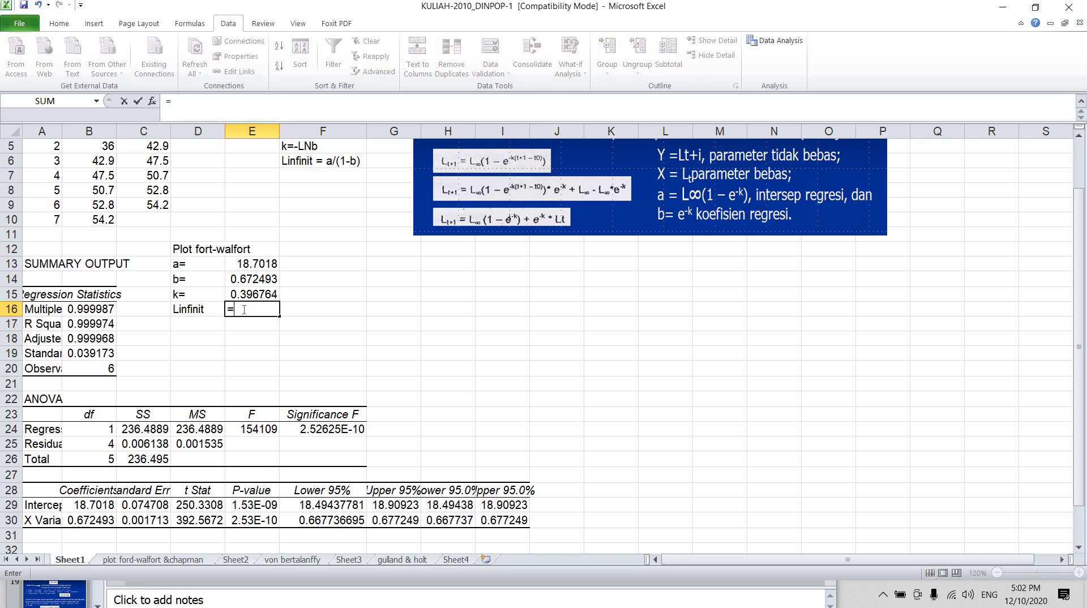
left_click(265, 261)
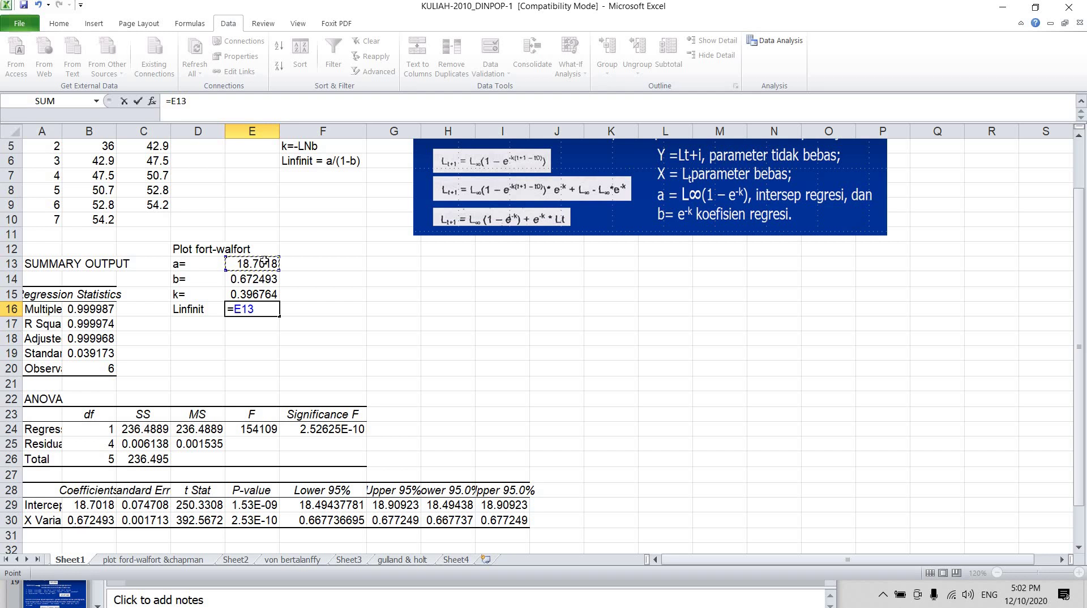
type("/(1-")
left_click(264, 279)
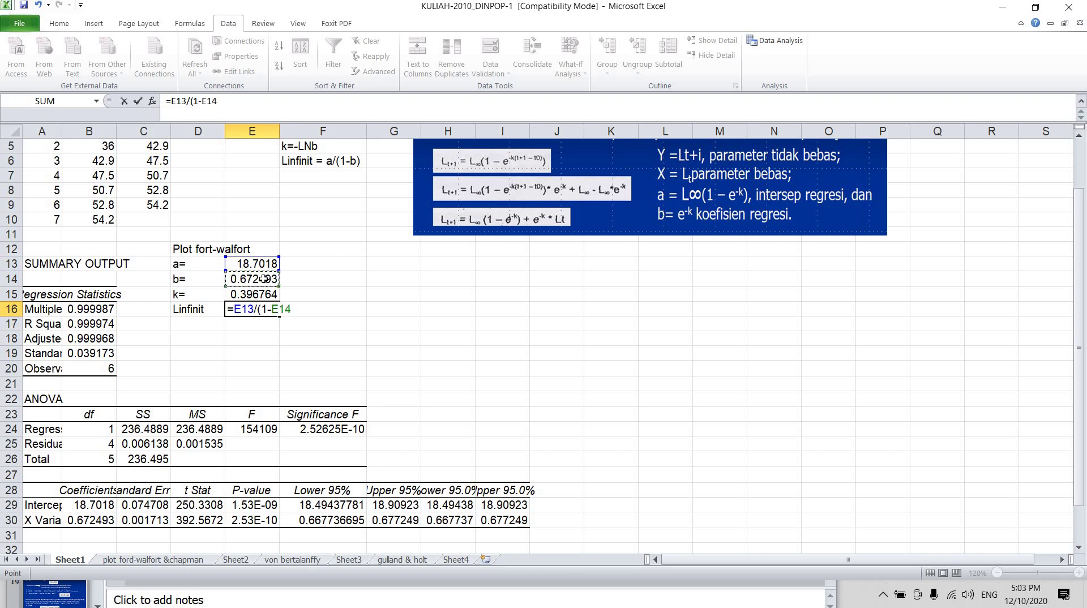
type(")")
key("Return")
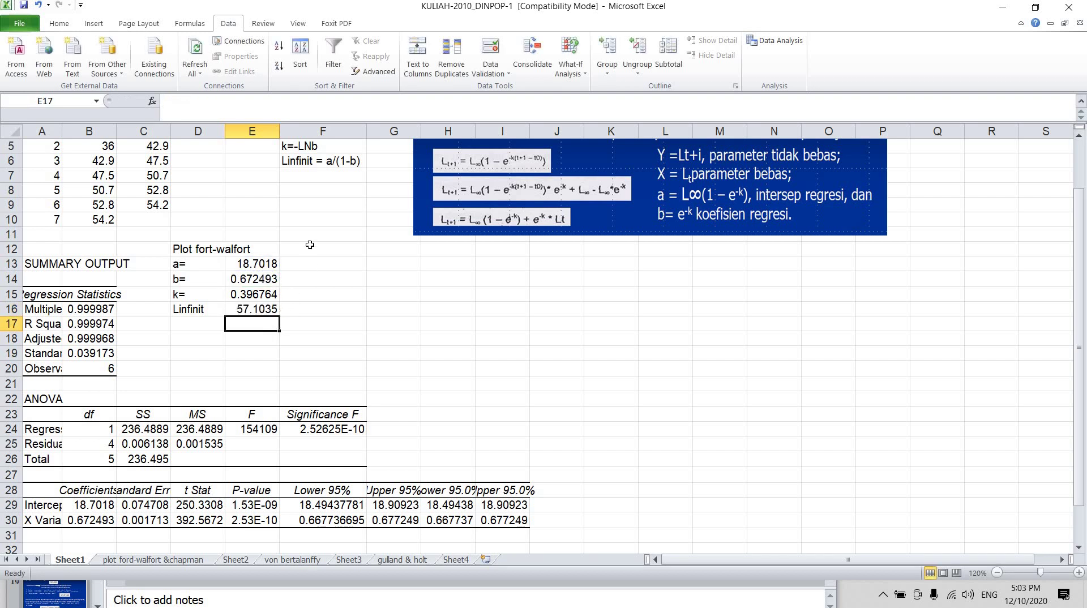
scroll(333, 302, "up", 2)
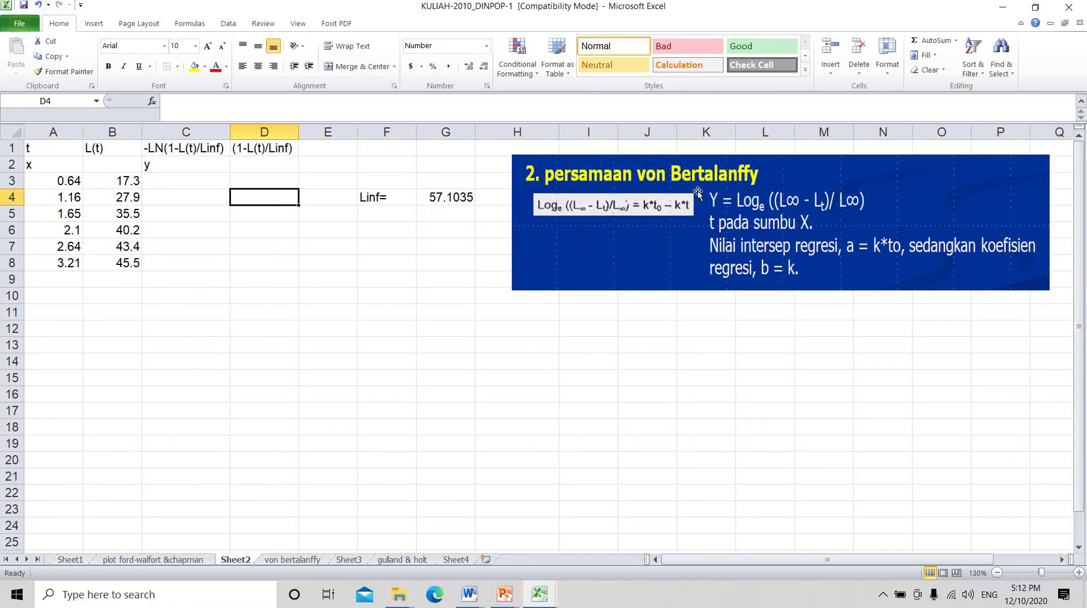
Stretch the von Bertalanffy equation picture on Sheet2 downward to about the end of row 10.
left_click(759, 287)
left_click_drag(781, 307, 781, 307)
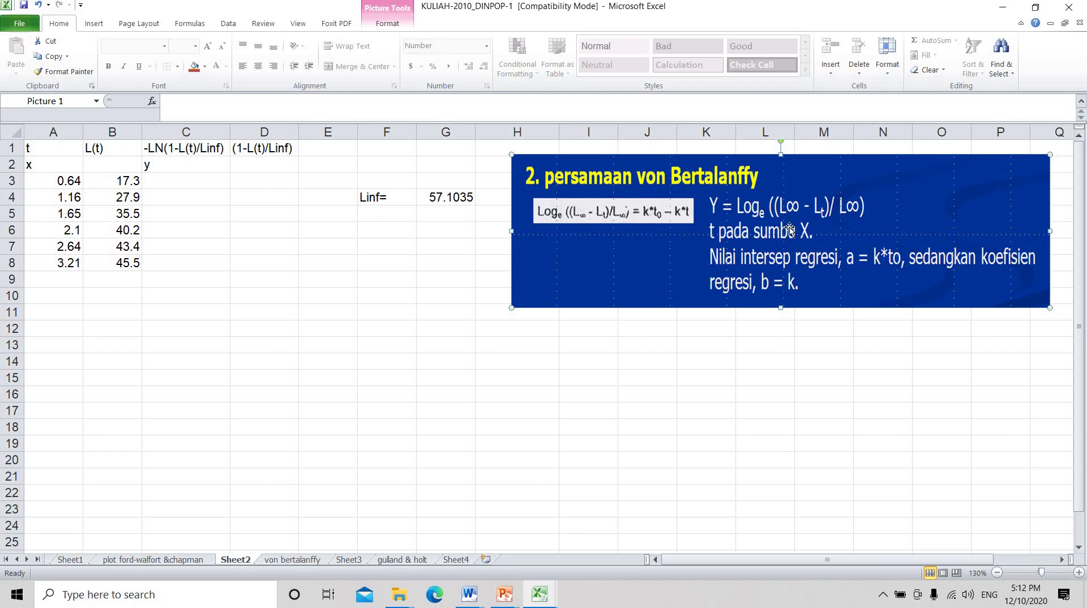
left_click(113, 205)
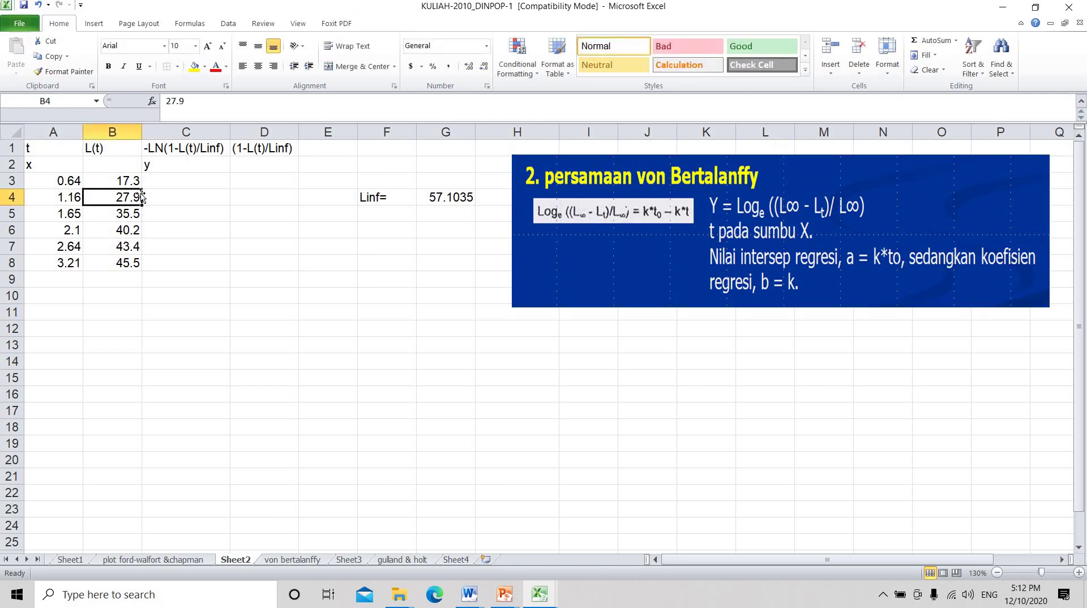
Examine the t values in column A and the matching L(t) lengths in column B.
left_click(56, 161)
left_click_drag(55, 150, 62, 267)
left_click_drag(113, 148, 113, 265)
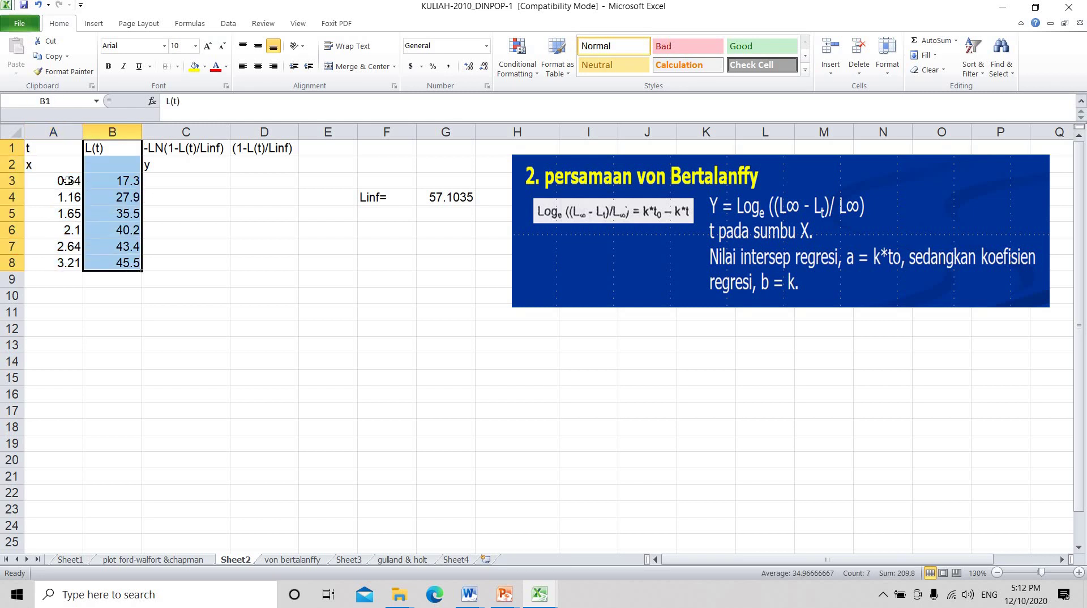
left_click(69, 181)
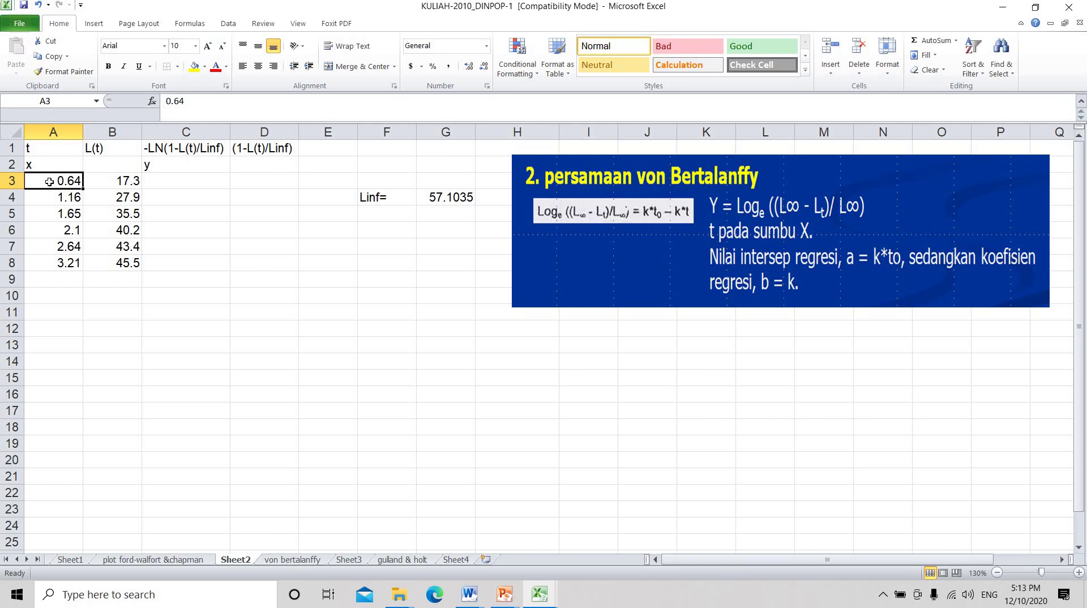
left_click(113, 181)
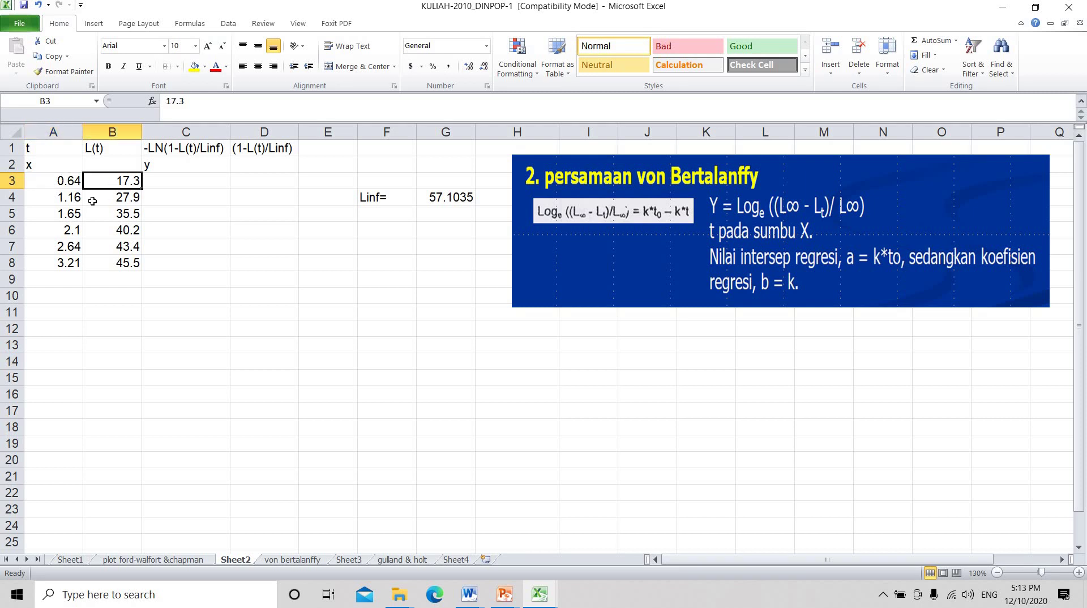
left_click(51, 202)
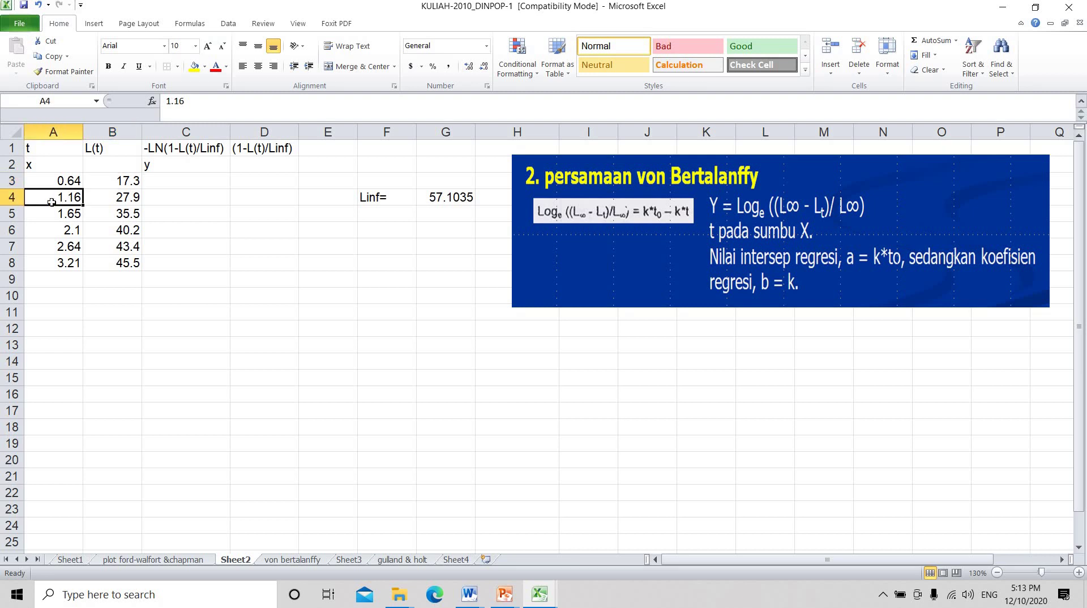
Check the remaining t and L(t) pairs and trace the Linf value in G4 back to the Linfinit cell on the Ford-Walford sheet.
left_click(109, 202)
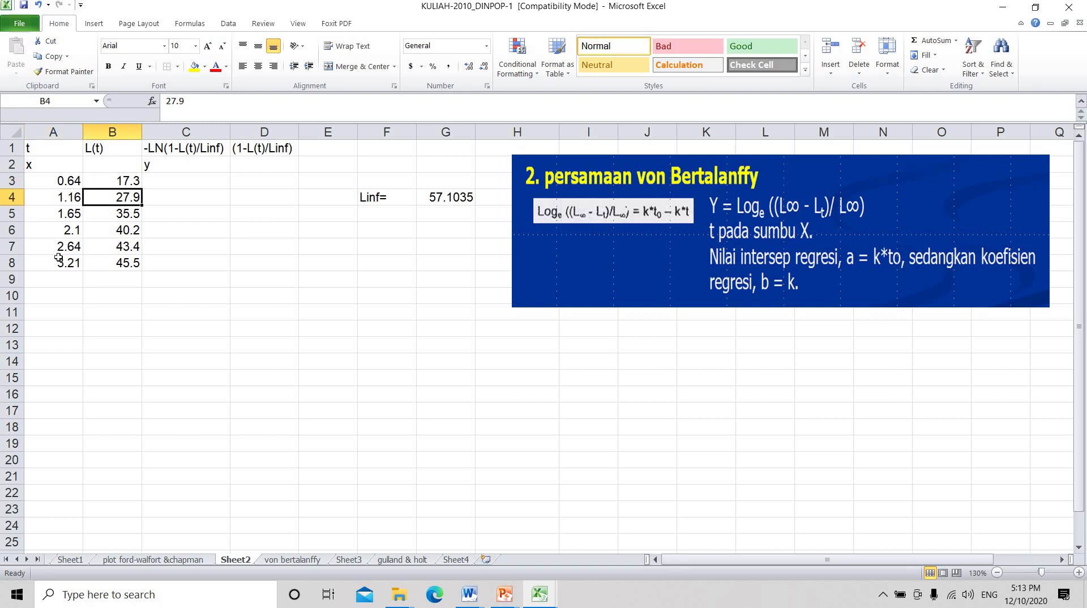
left_click_drag(68, 215, 127, 252)
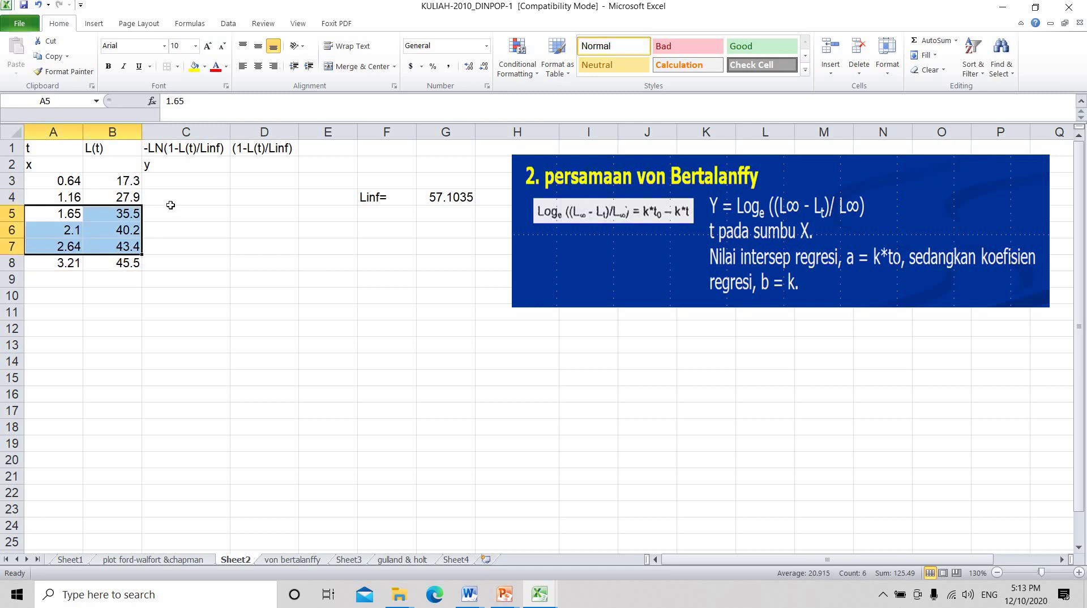
key("ctrl+Down")
key("Right")
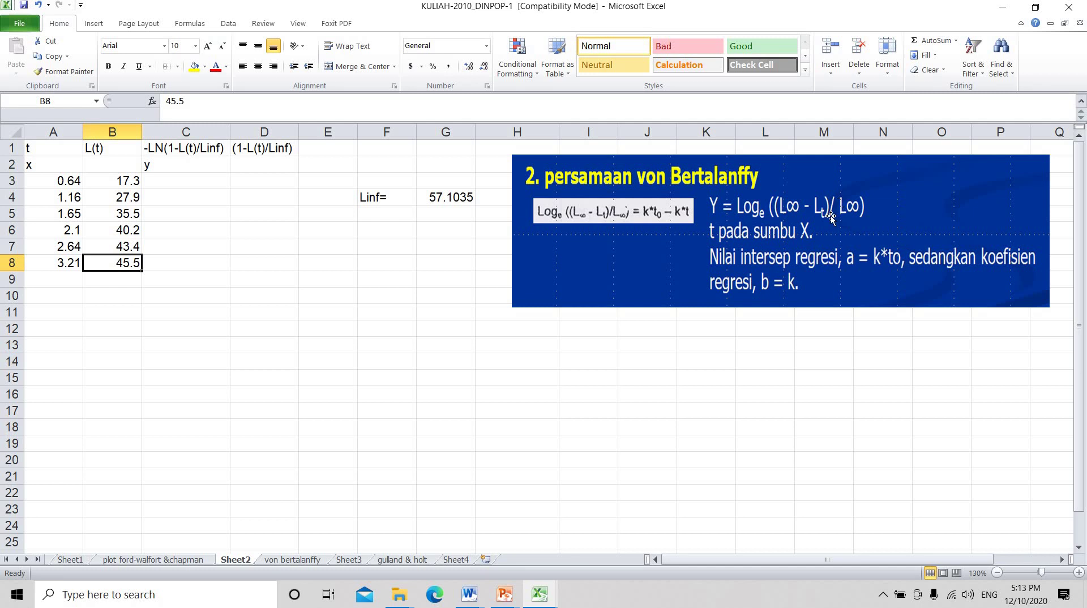
left_click(383, 198)
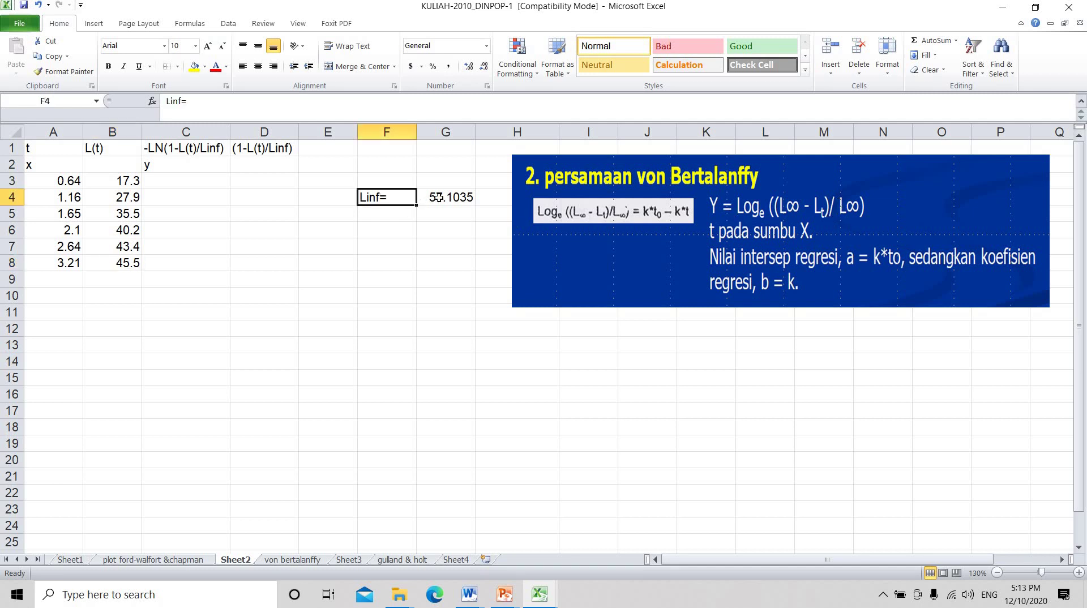
left_click(441, 201)
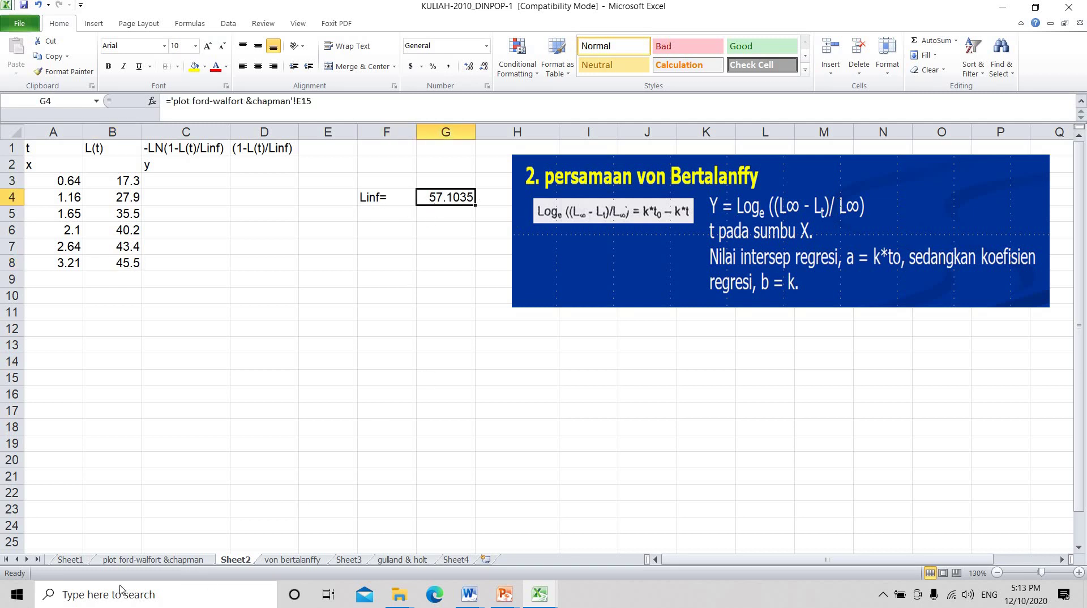
left_click(146, 559)
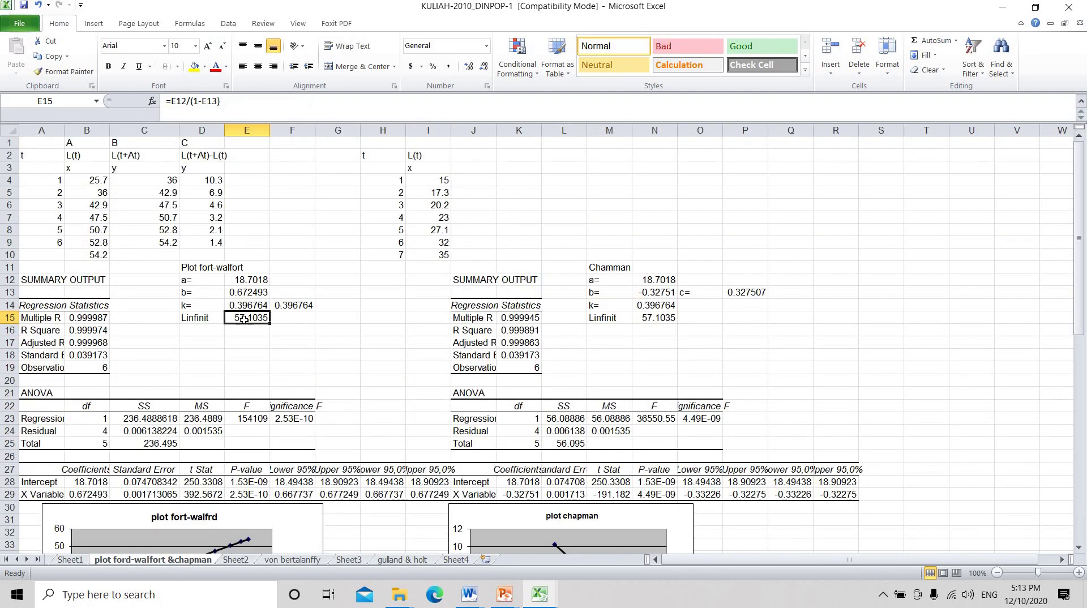
left_click(230, 560)
scroll(354, 281, "up", 2, "ctrl")
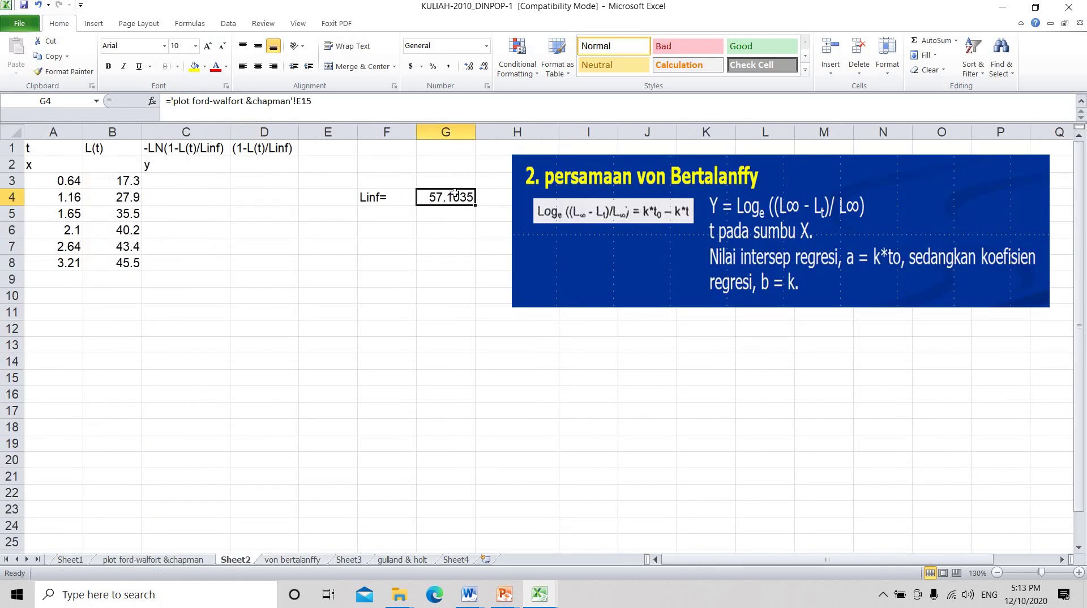
left_click(445, 228)
left_click(453, 198)
Calculate (1-L(t)/Linf) for the first data row in D3 with the formula =(1-B3/G4).
left_click(225, 181)
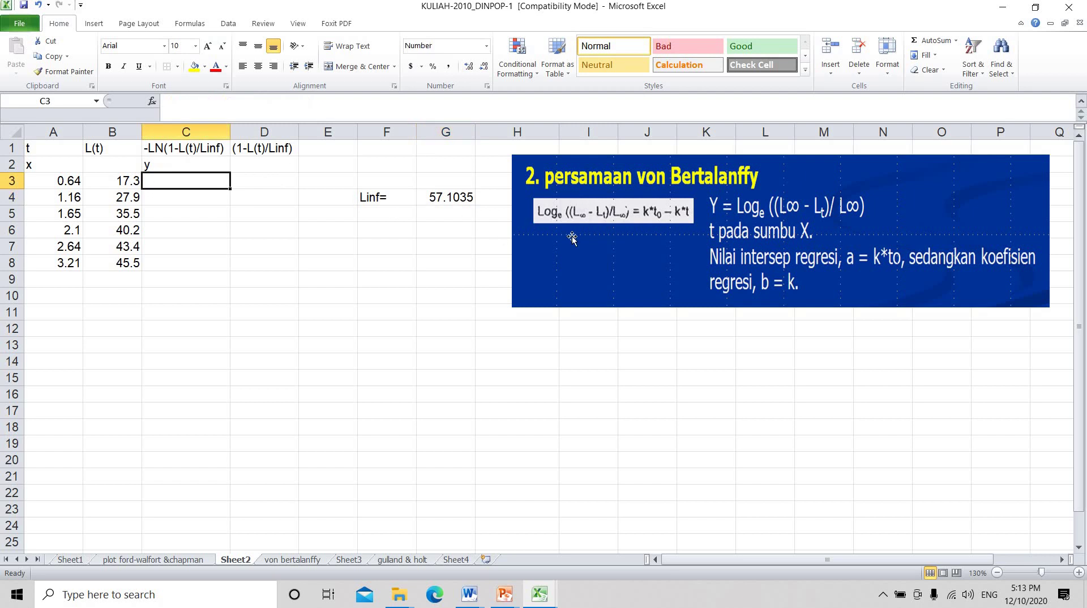
left_click(258, 180)
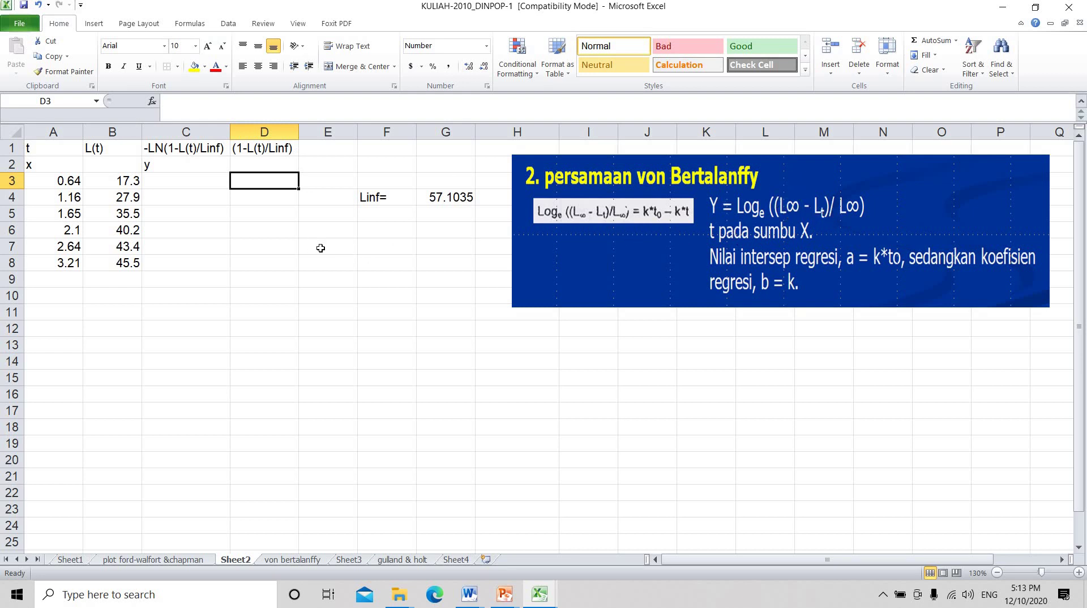
type("=")
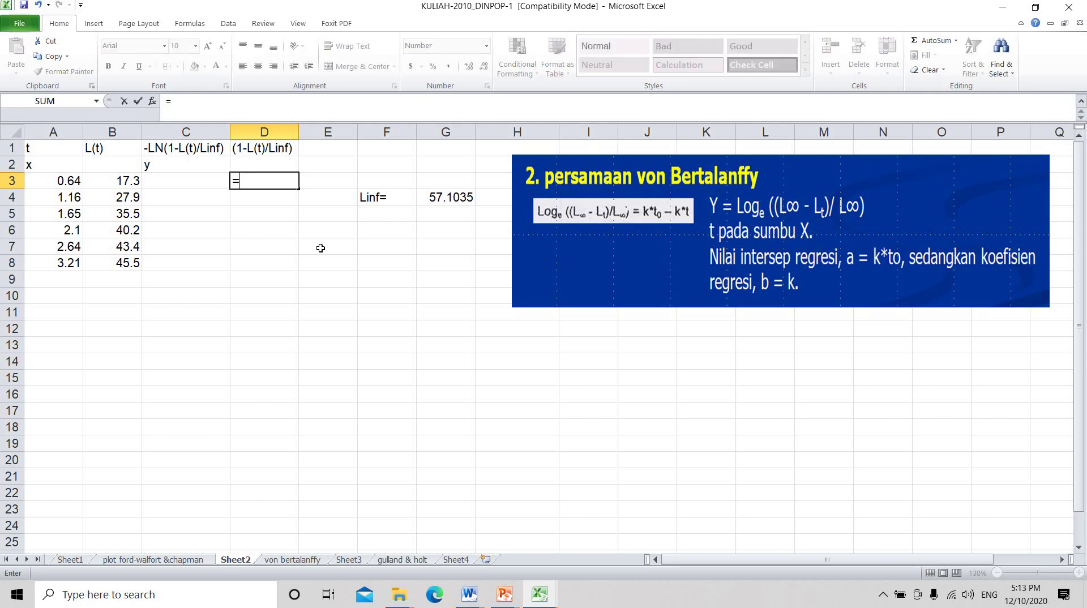
type("(1-B3/G4)")
key("ctrl+Return")
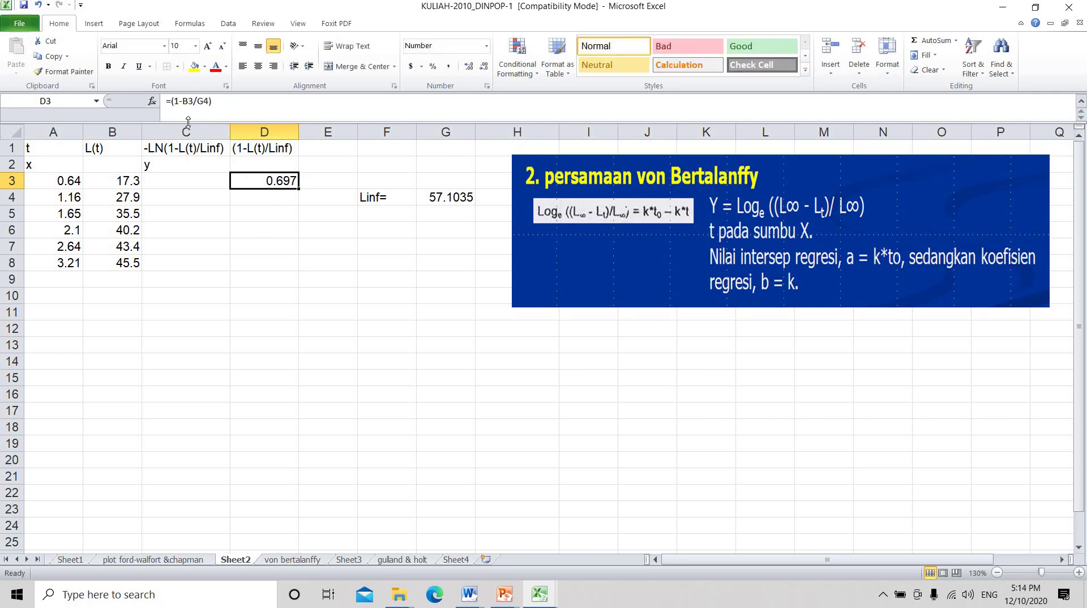
Make the Linf reference in the D3 formula absolute so it reads =(1-B3/$G$4).
double_click(265, 182)
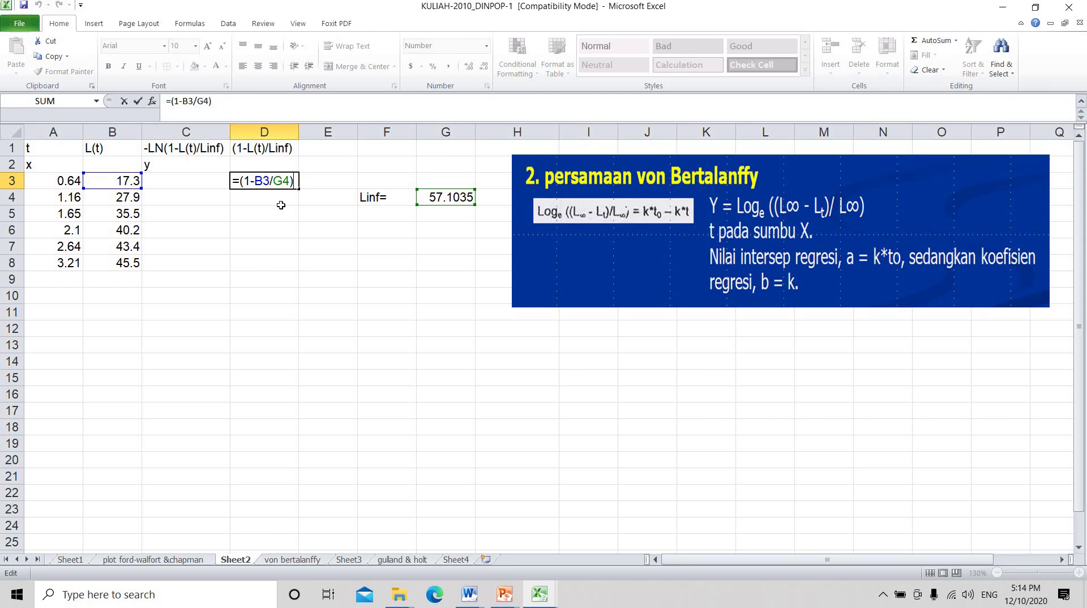
key("Left")
key("Left")
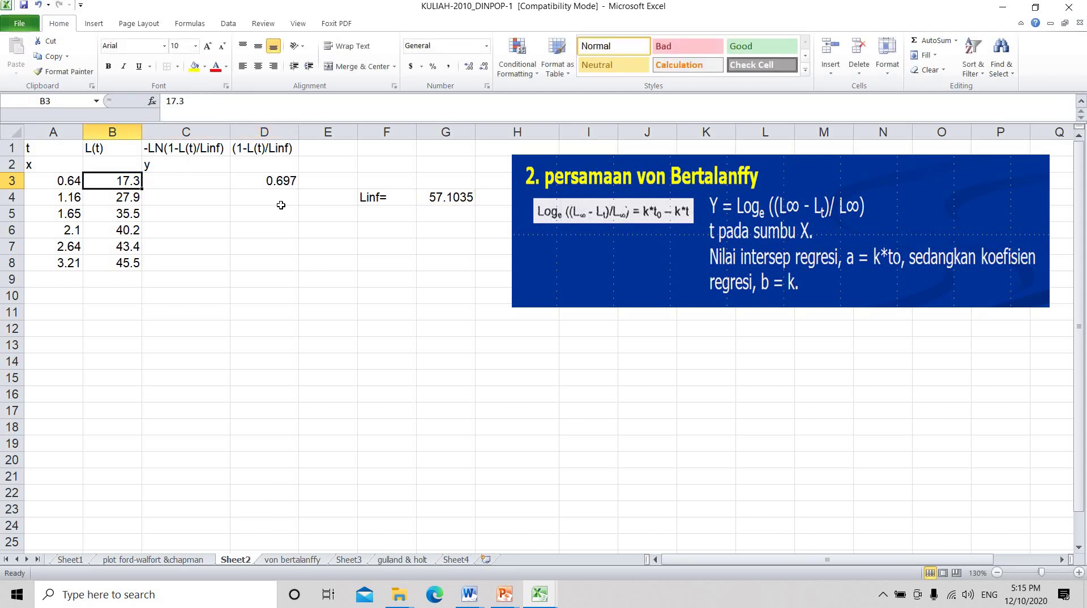
key("Right")
key("Right")
key("F2")
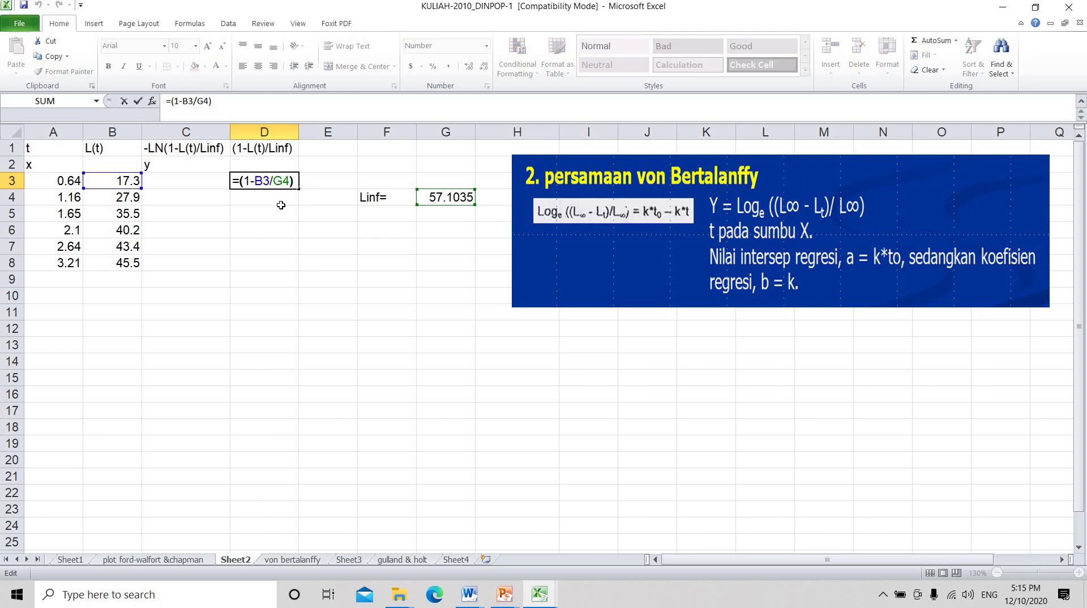
key("Left")
key("shift+Right")
key("shift+Right")
key("F4")
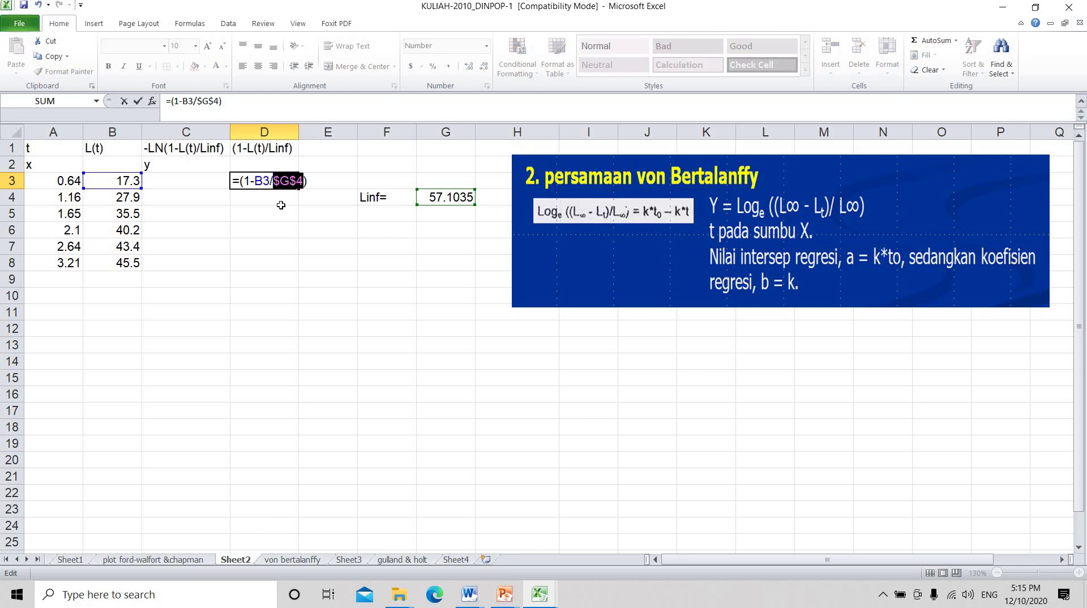
key("Return")
key("Up")
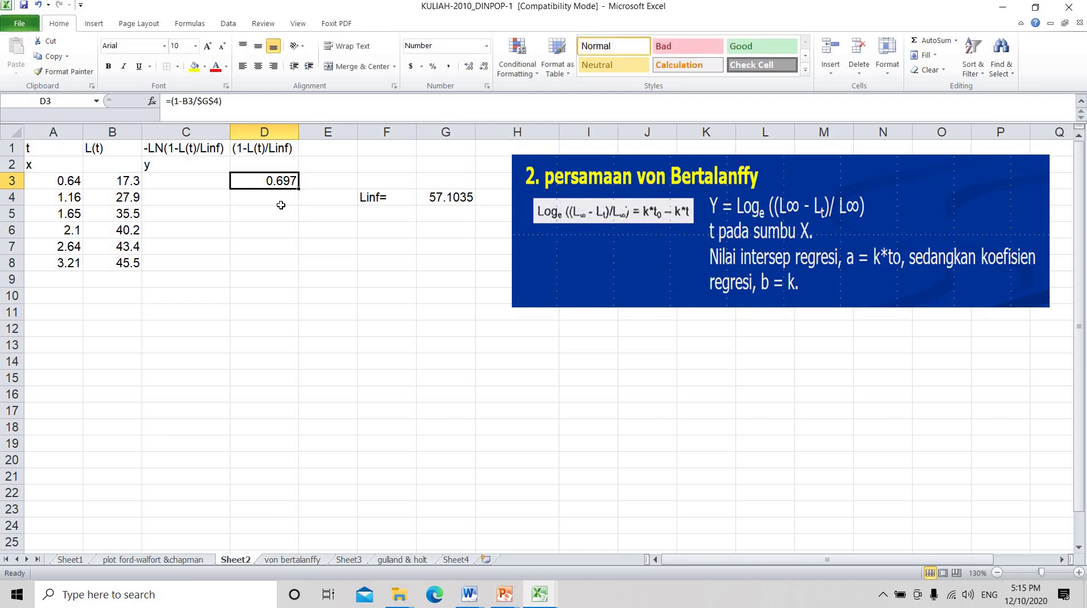
Copy the D3 formula down to D4:D8 and check the cell references of the formula in D8.
key("ctrl+c")
key("Down")
key("shift+Down")
key("shift+Down")
key("shift+Down")
key("shift+Down")
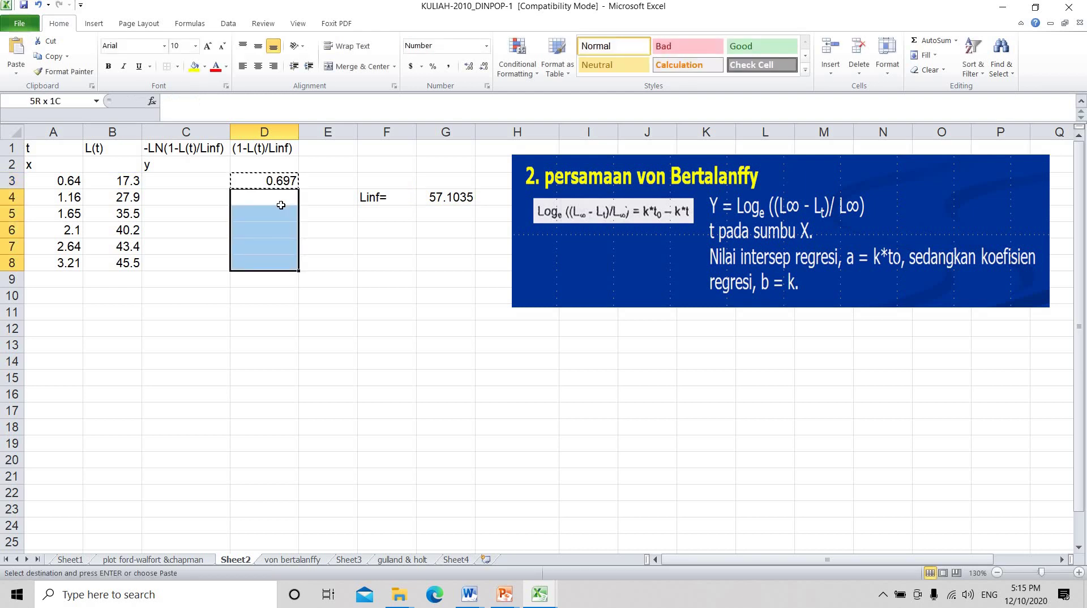
key("Return")
left_click(281, 206)
key("Down")
key("Down")
key("Down")
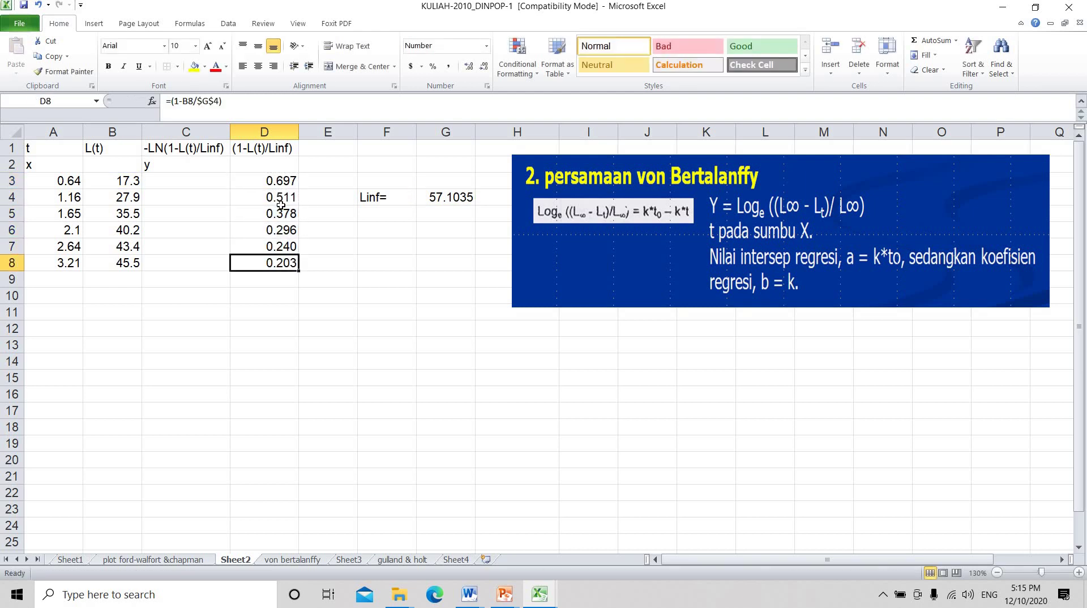
key("F2")
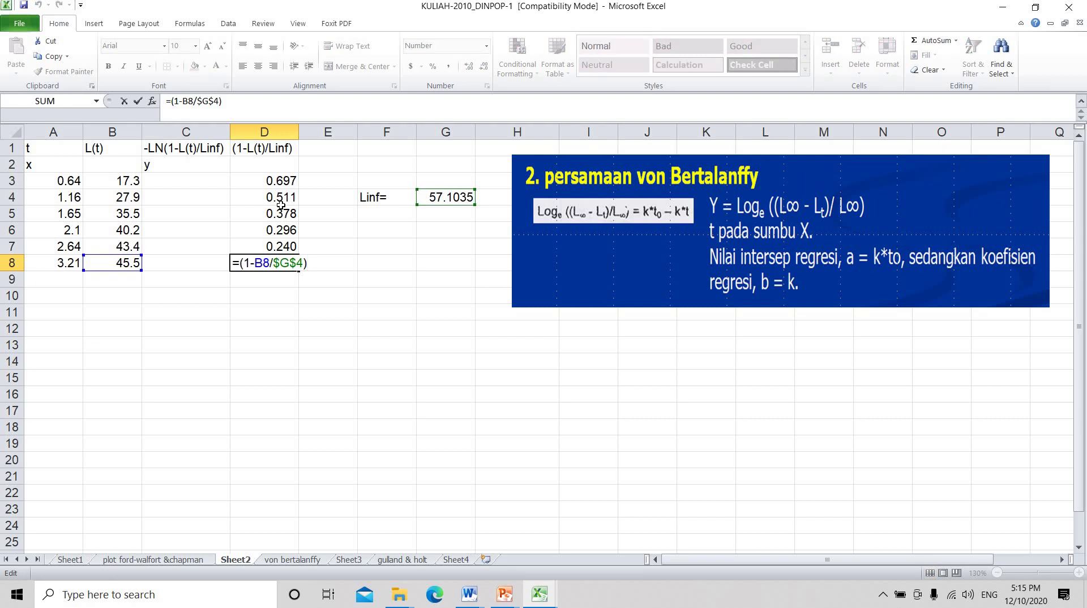
key("Return")
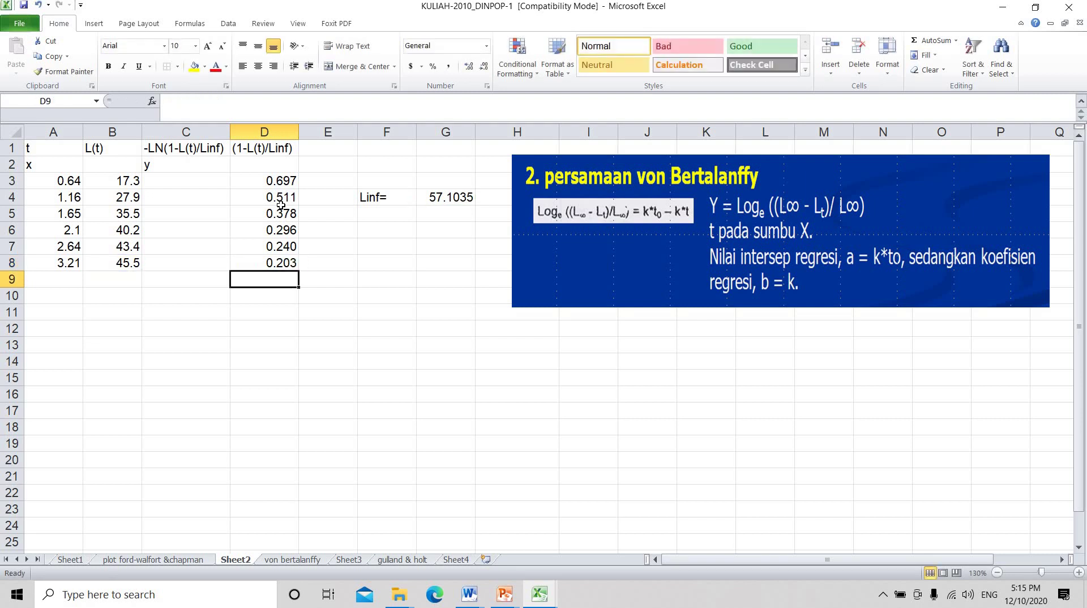
Calculate -LN(1-L(t)/Linf) in C3 with the formula =-(LN(D3)) and check its reference.
key("Up")
key("Up")
key("Up")
key("Up")
key("Up")
key("Up")
key("Left")
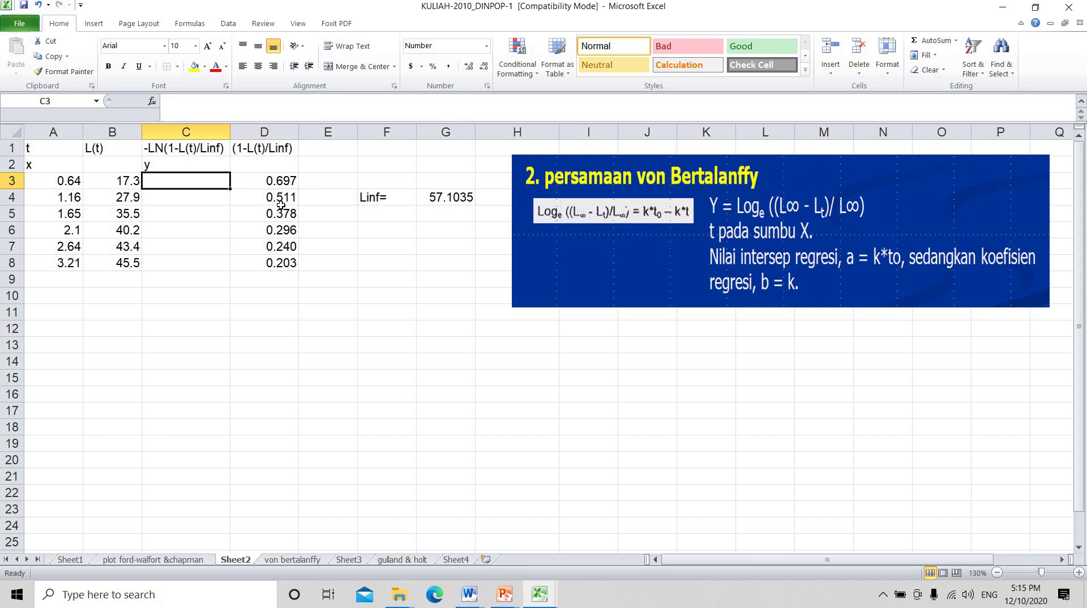
key("ctrl+v")
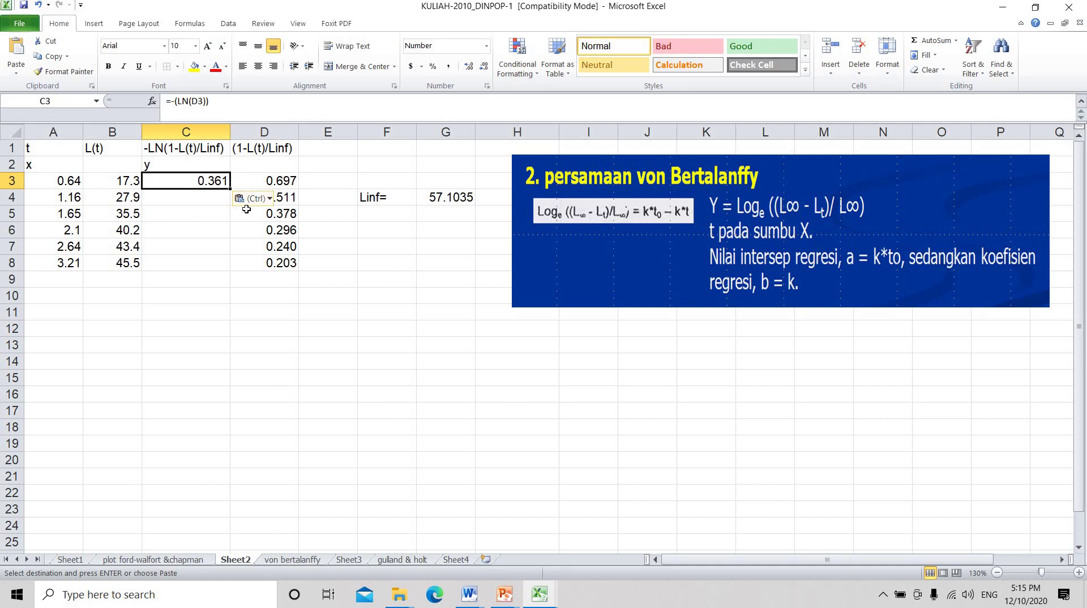
key("F2")
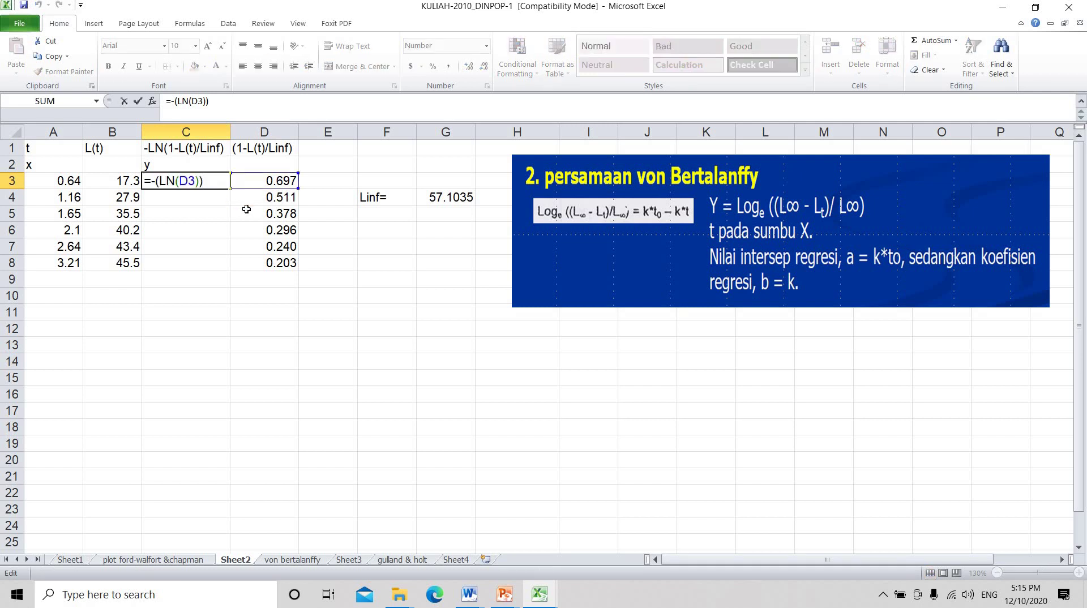
key("Return")
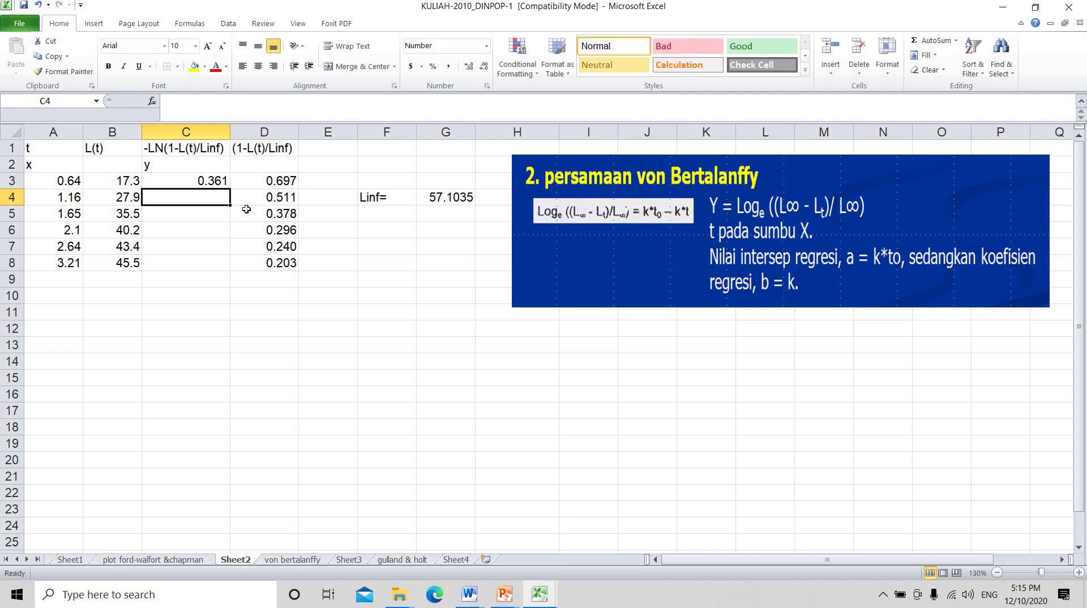
key("Up")
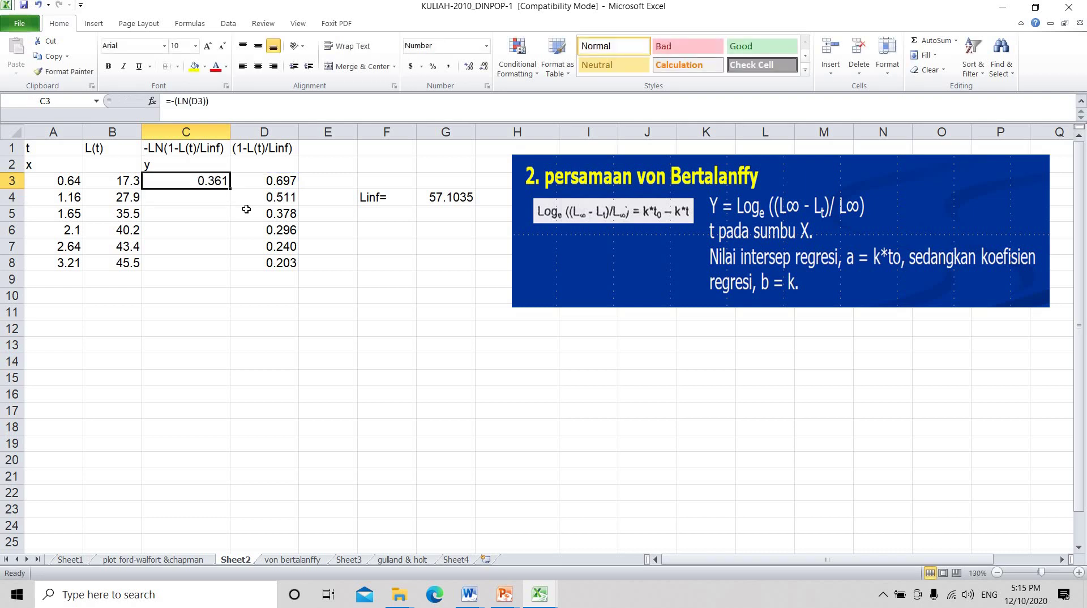
Copy the C3 logarithm formula down to C4:C8 to fill the y column.
key("ctrl+c")
key("Down")
key("shift+Down")
key("shift+Down")
key("shift+Down")
key("shift+Down")
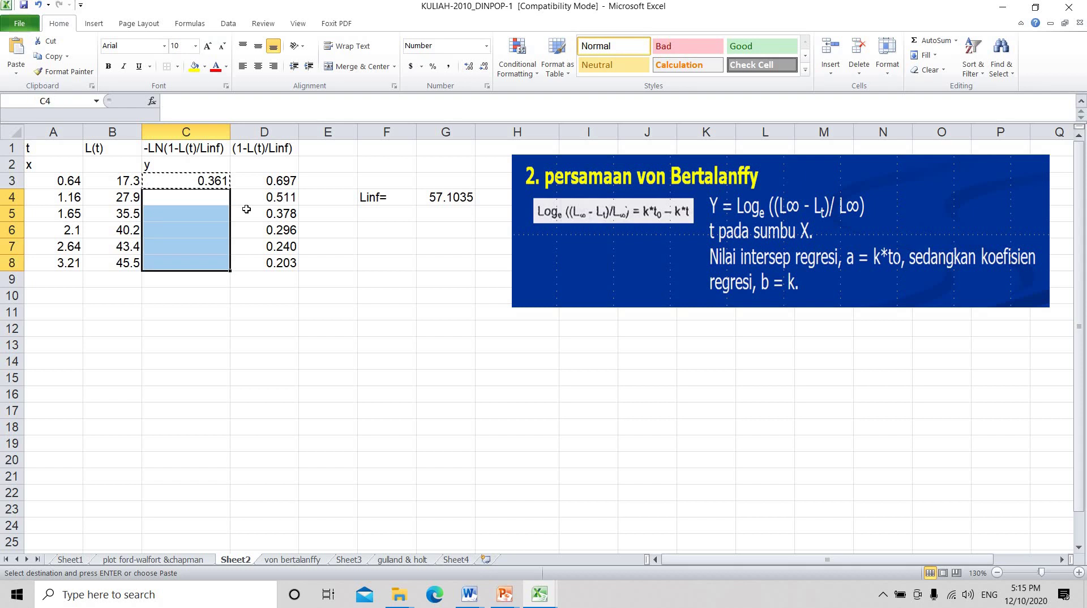
key("Return")
Examine the t column as x against the -LN(1-L(t)/Linf) column as y.
key("Up")
key("Up")
key("Left")
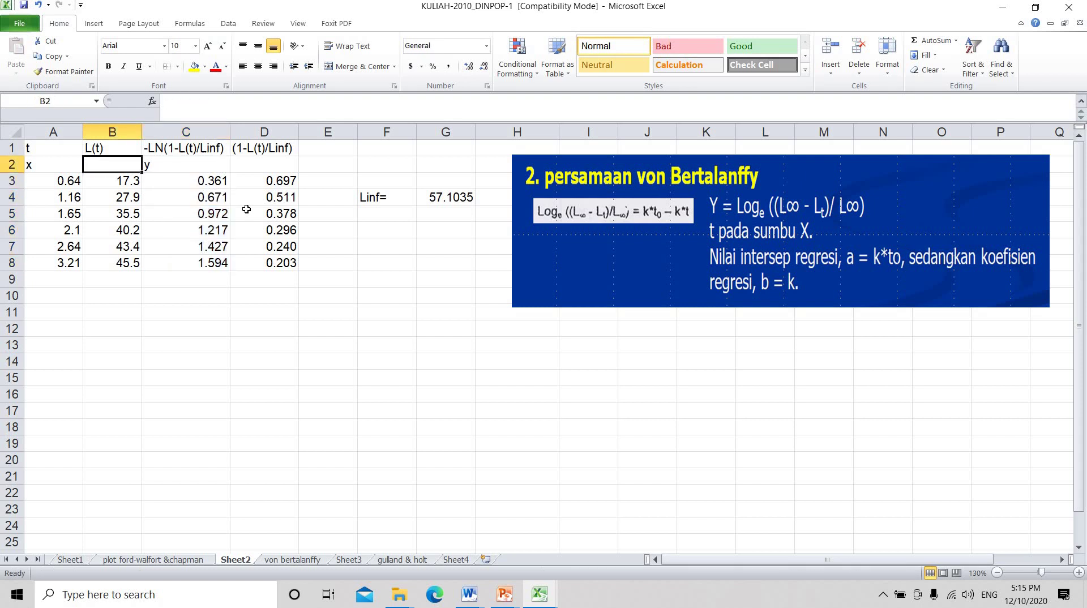
key("Left")
key("Right")
key("Right")
key("Down")
key("Down")
key("Down")
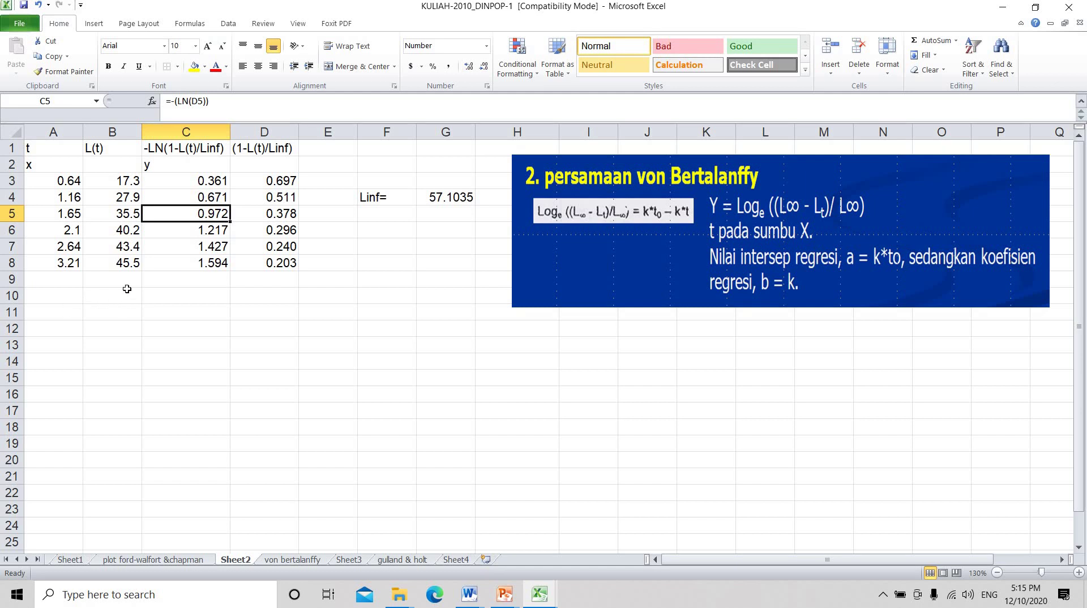
Set up a Regression data analysis with C3:C8 as the Y range and A3:A8 as the X range.
left_click(67, 311)
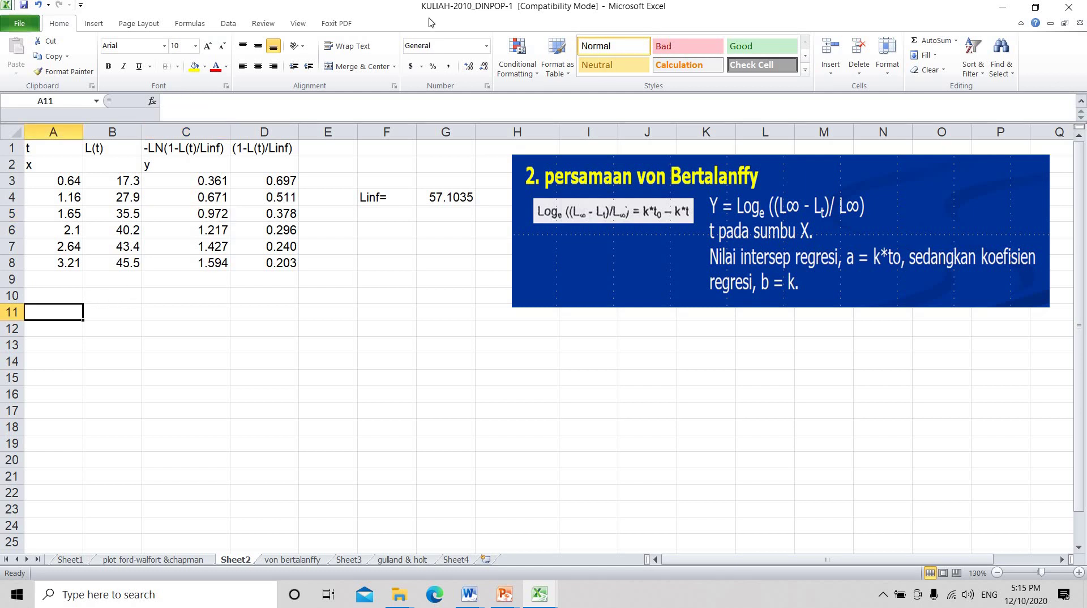
left_click(229, 24)
left_click(779, 45)
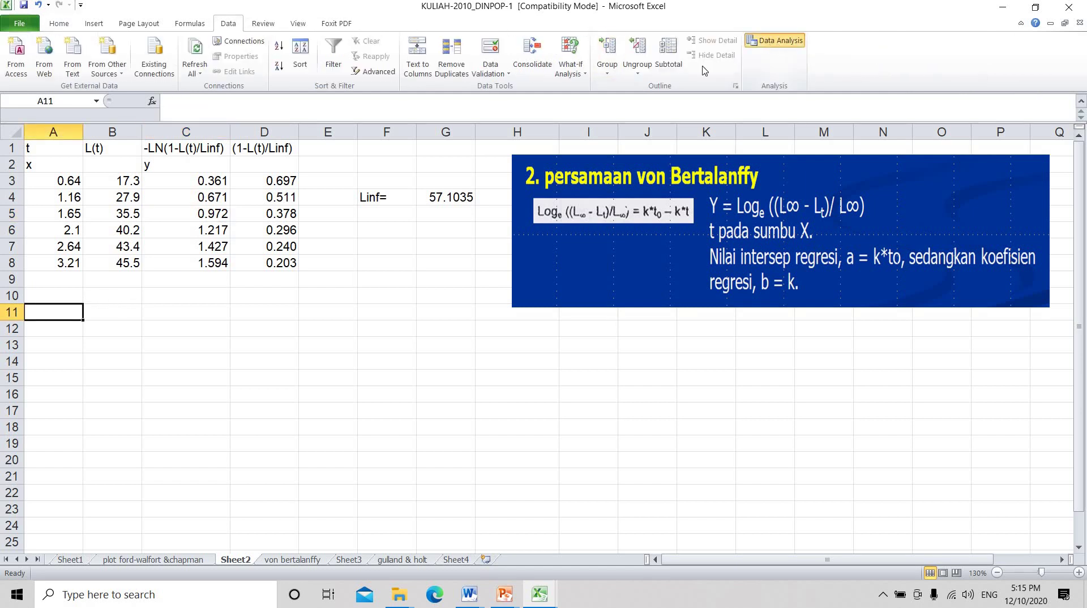
left_click(466, 243)
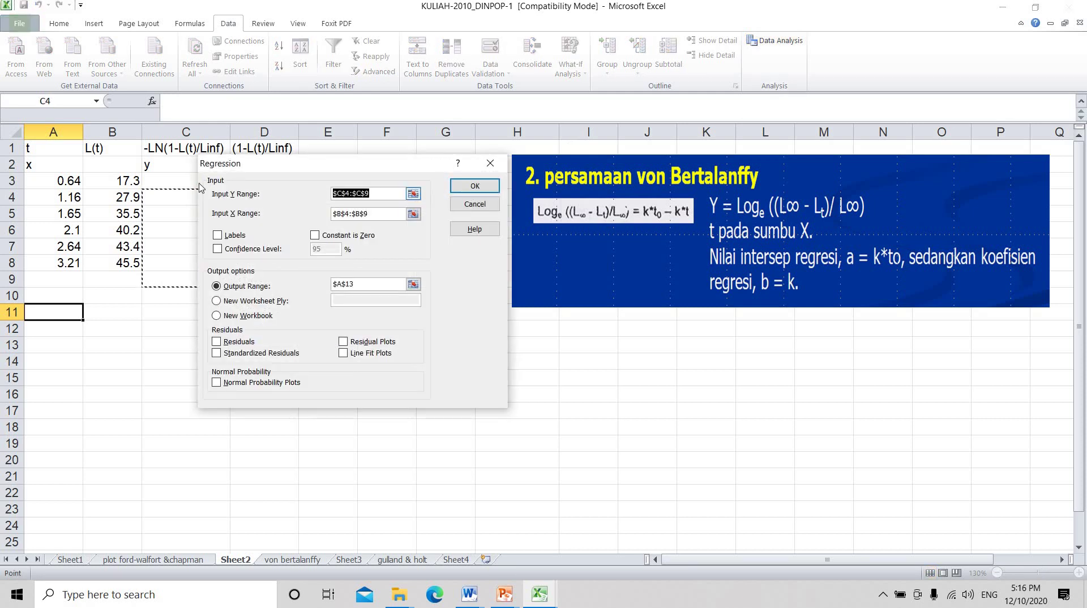
left_click(415, 194)
left_click_drag(170, 181, 164, 265)
key("Return")
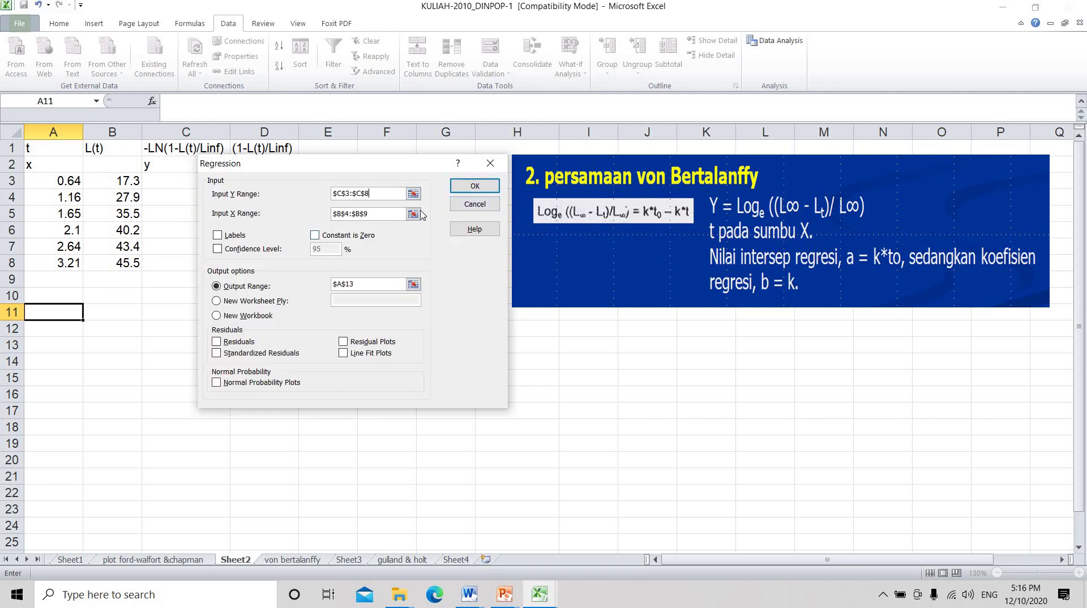
left_click(416, 215)
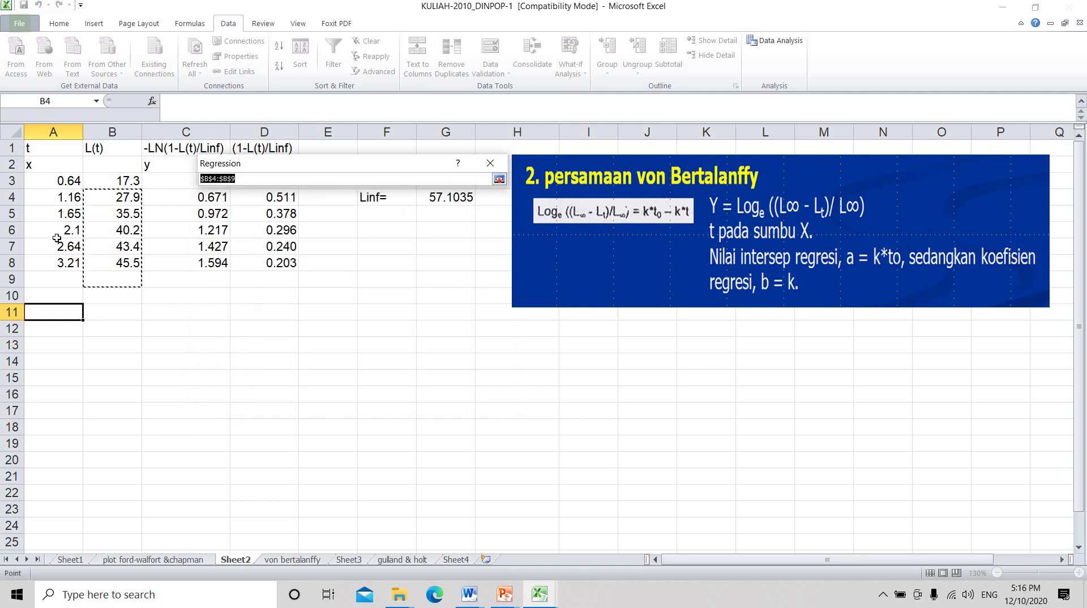
left_click_drag(64, 181, 62, 264)
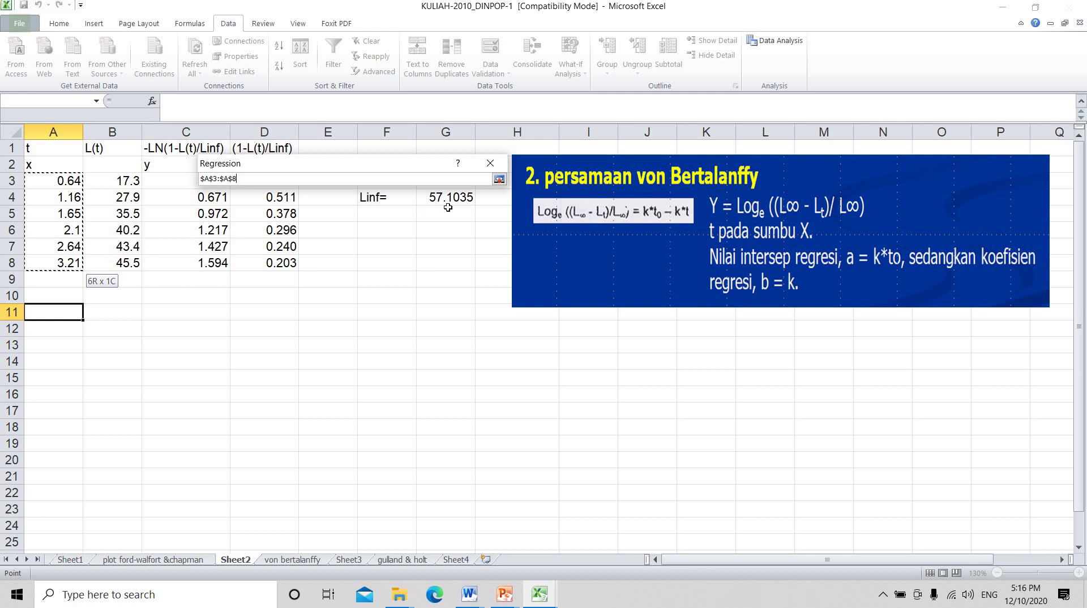
left_click(500, 180)
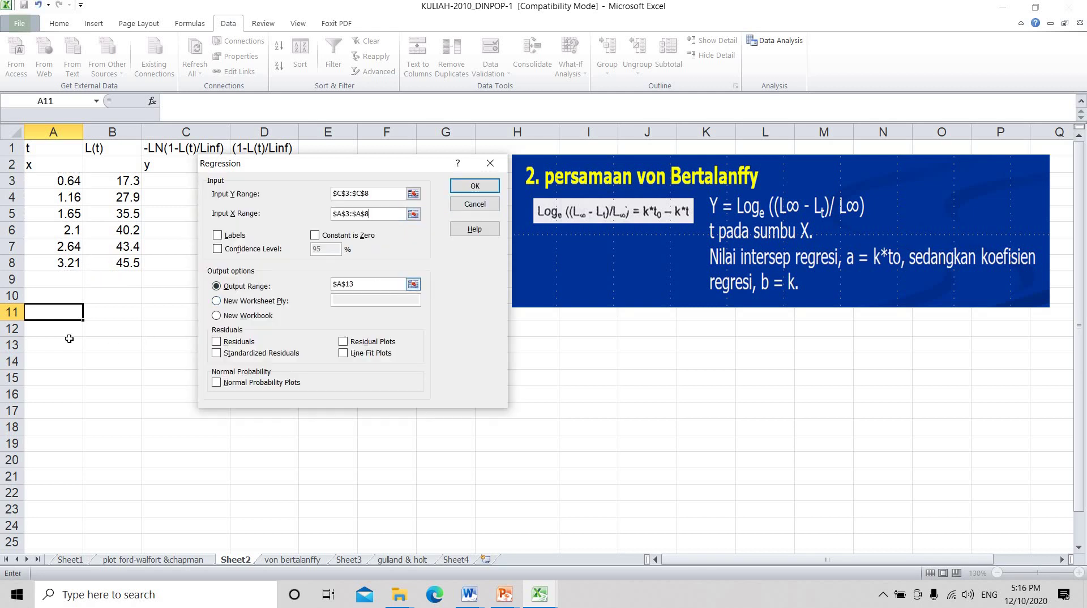
Set the regression output range to A11 and run the regression.
left_click(60, 315)
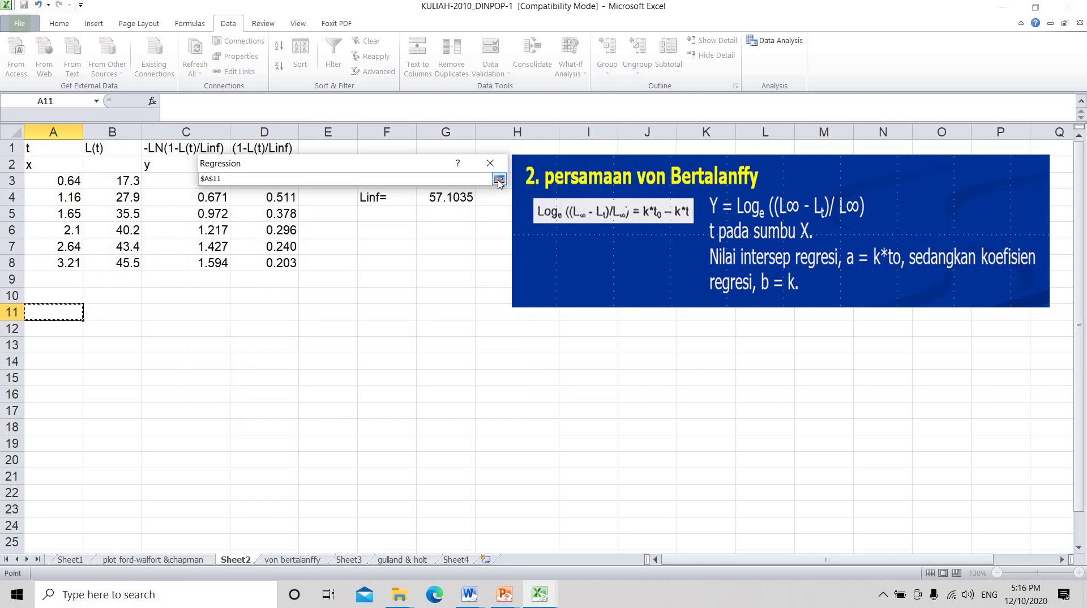
left_click(499, 180)
left_click(482, 187)
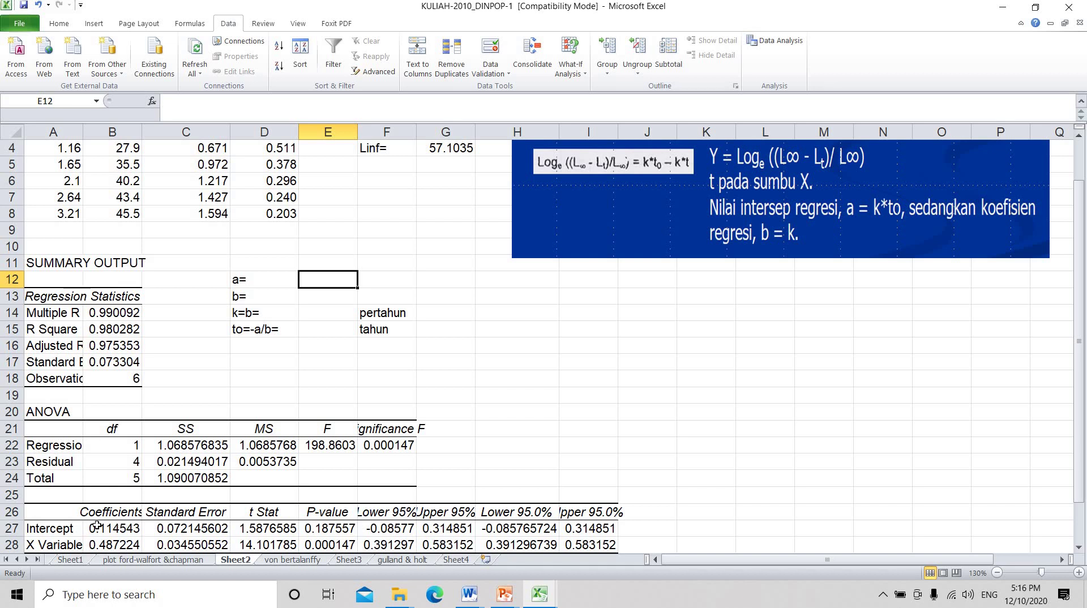
Link a in E12 to the intercept coefficient with =B27 and b in E13 to the X variable coefficient with =B28.
type("=")
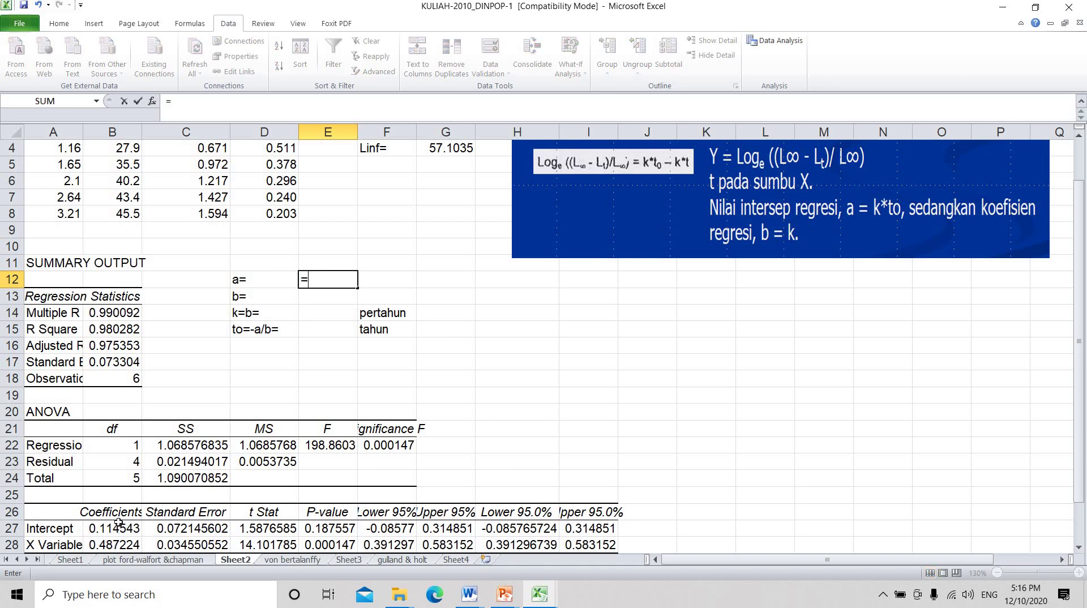
left_click(110, 528)
key("Return")
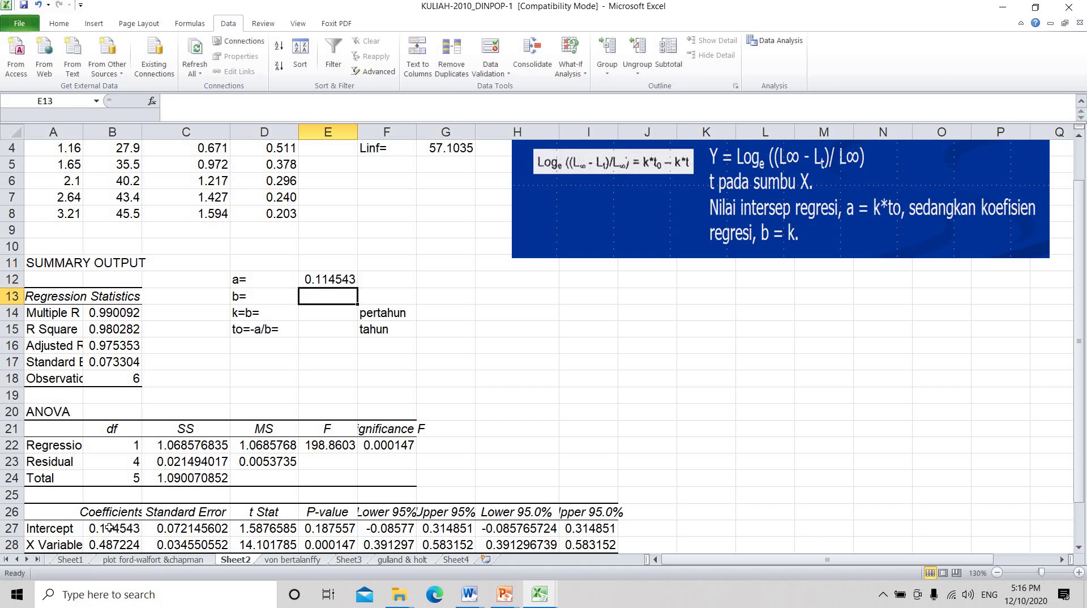
type("=")
left_click(101, 546)
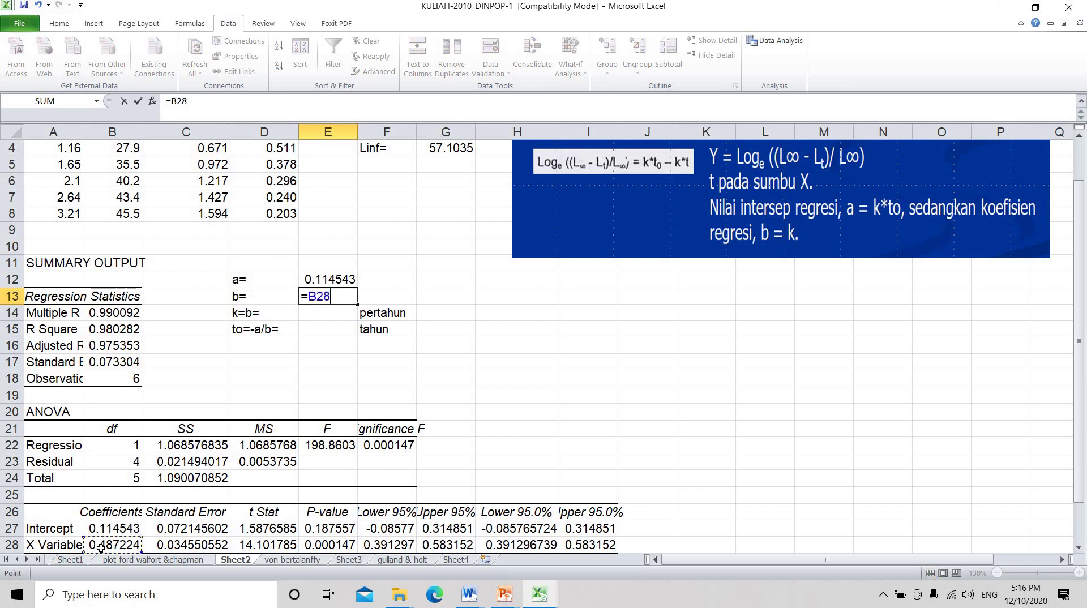
key("Return")
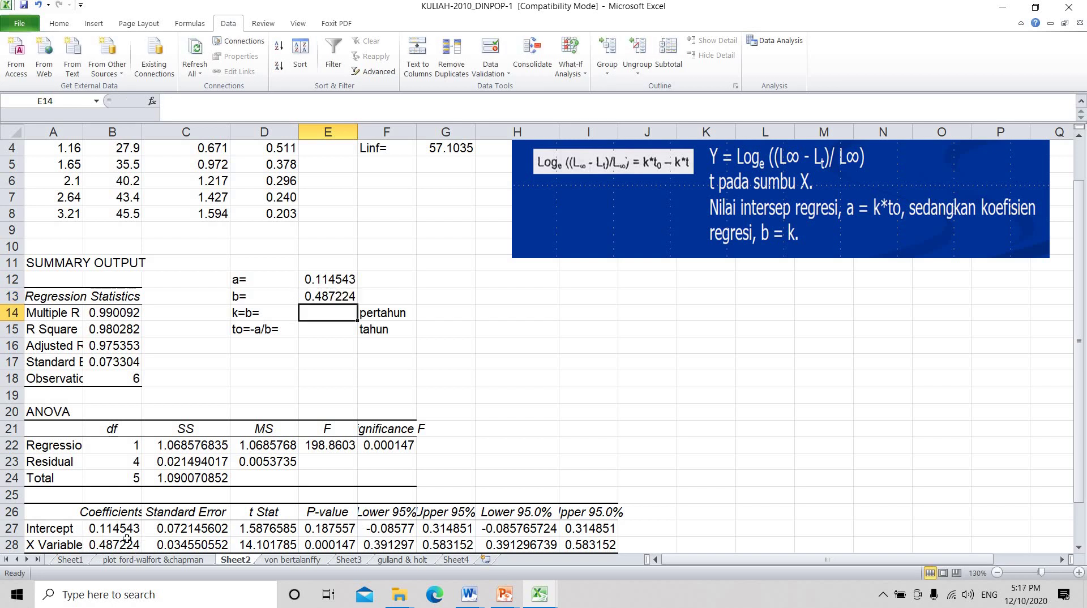
Set k in E14 equal to the regression slope with the formula =E13.
left_click(312, 296)
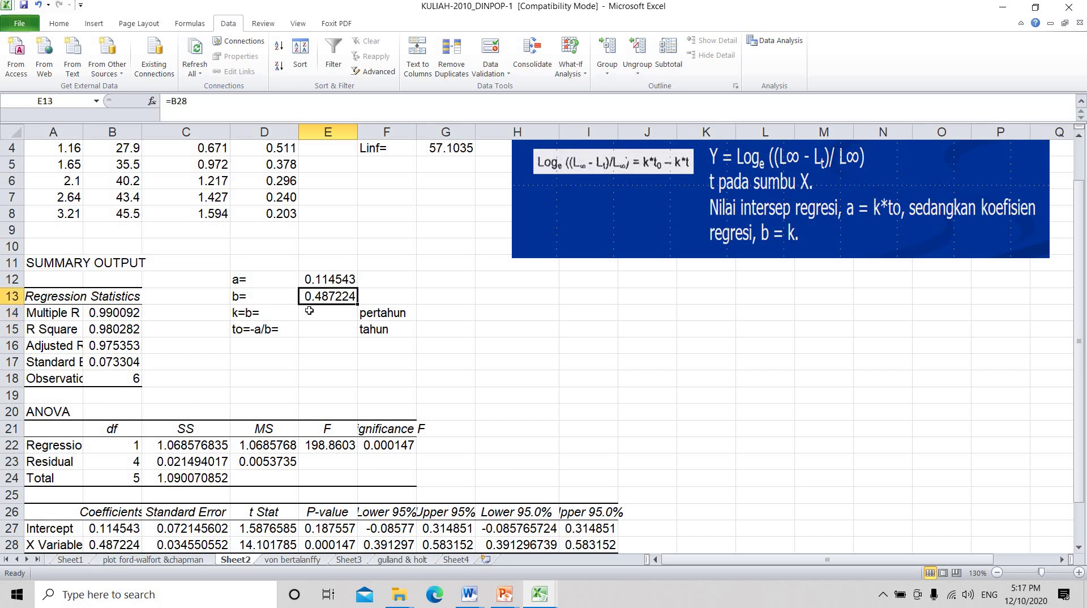
left_click(309, 311)
type("=")
left_click(309, 297)
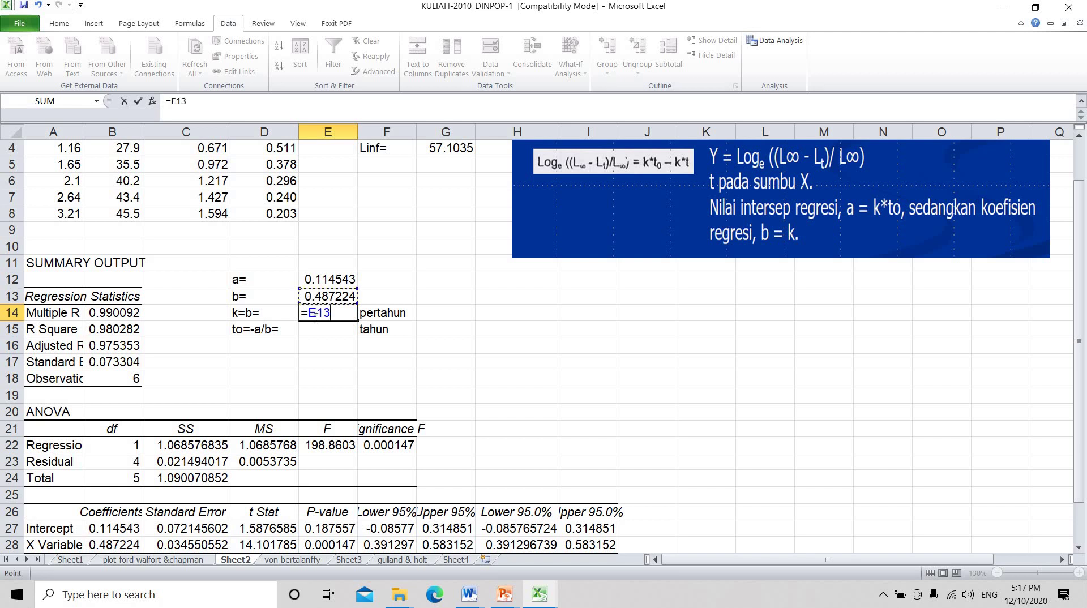
key("Return")
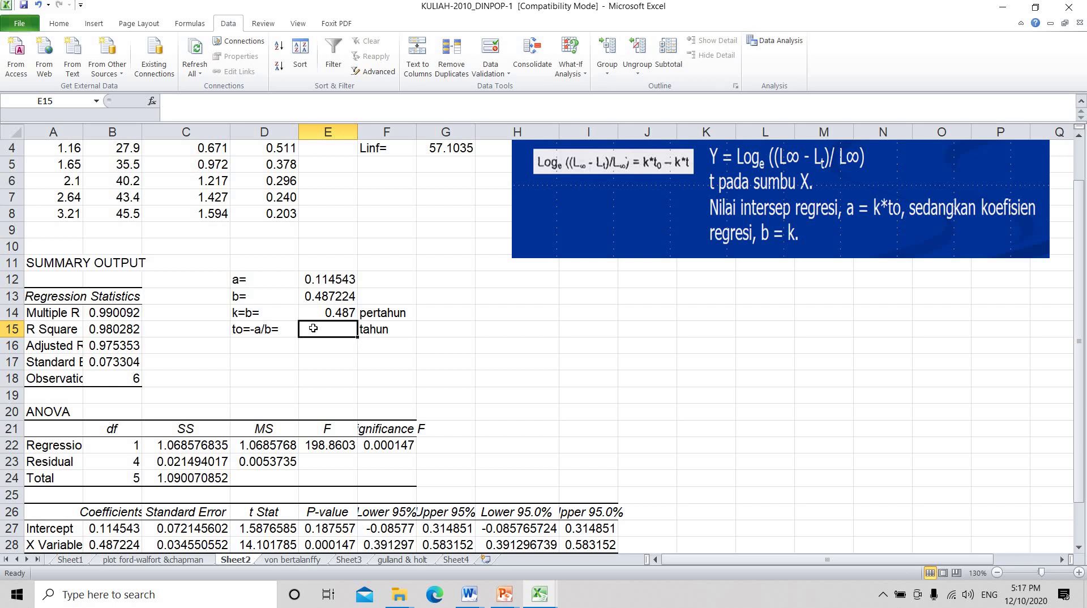
Calculate t0 in E15 with the formula =-E12/E13.
type("=-")
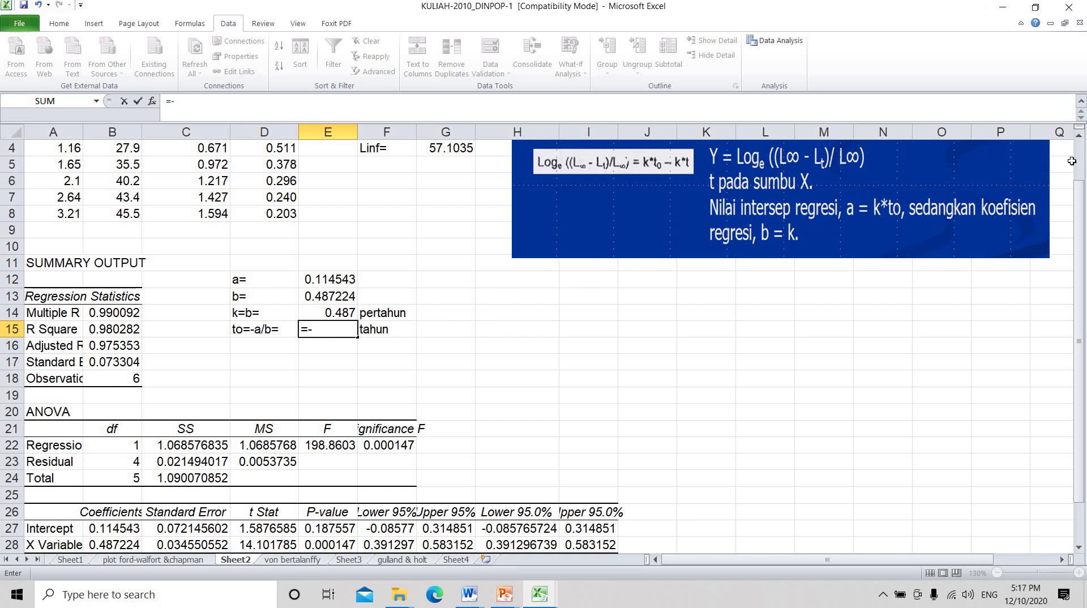
left_click(316, 279)
type("/")
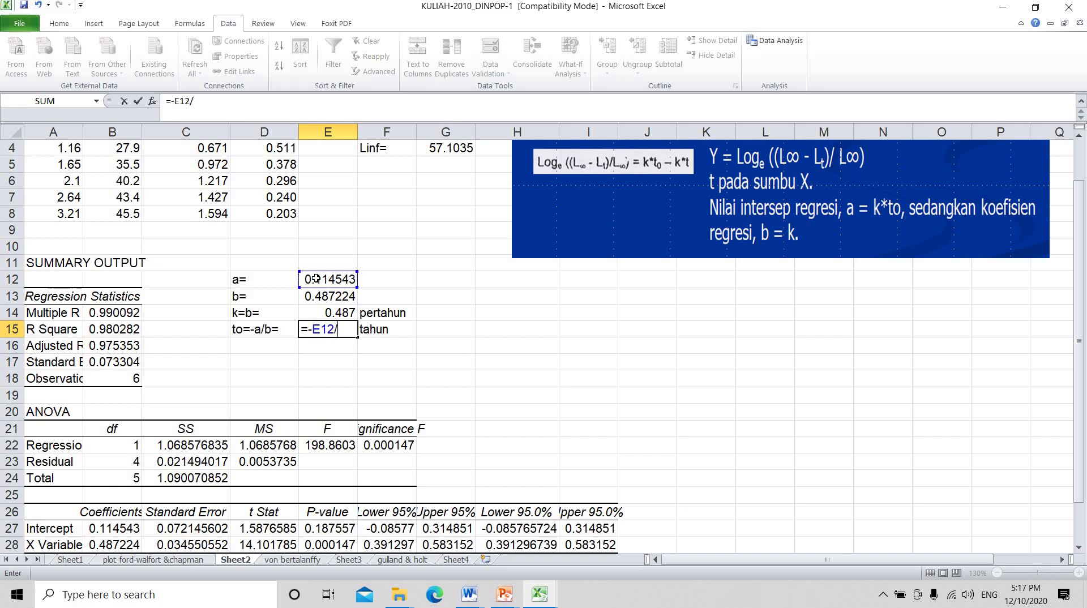
type("b")
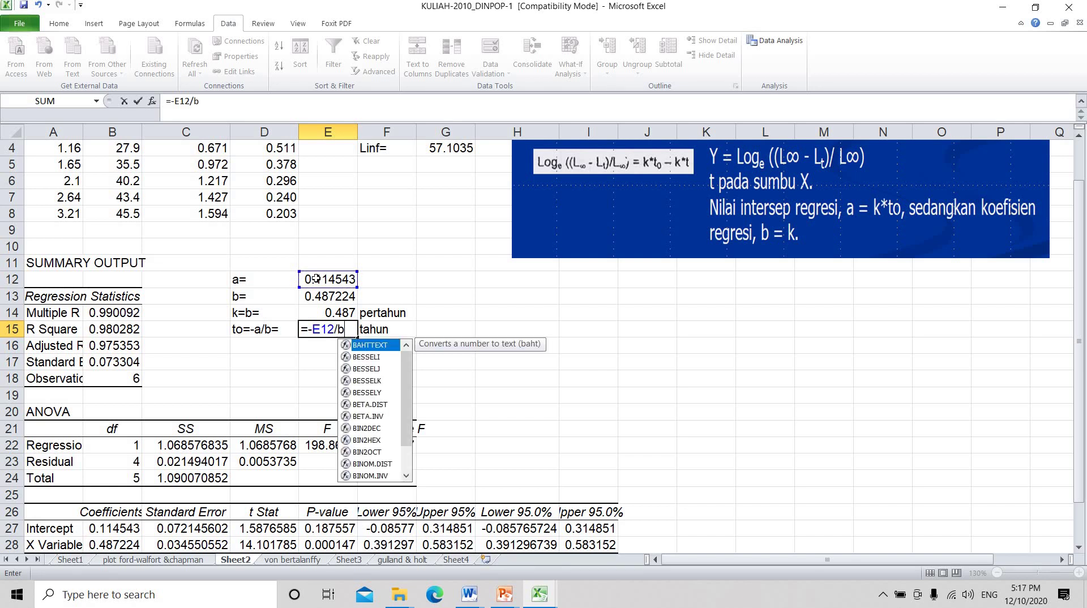
key("BackSpace")
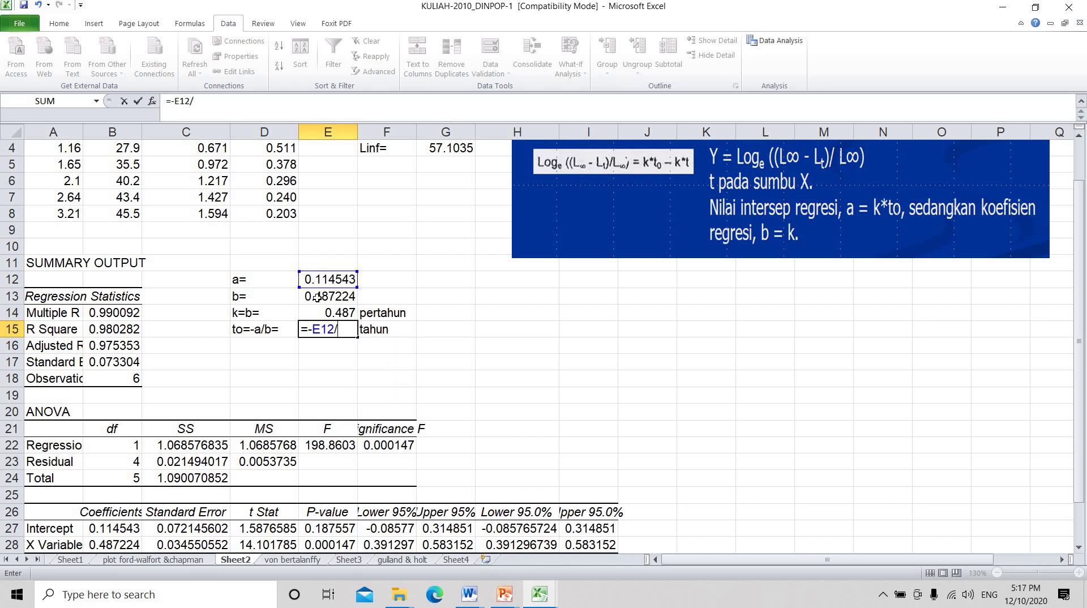
left_click(317, 298)
key("Return")
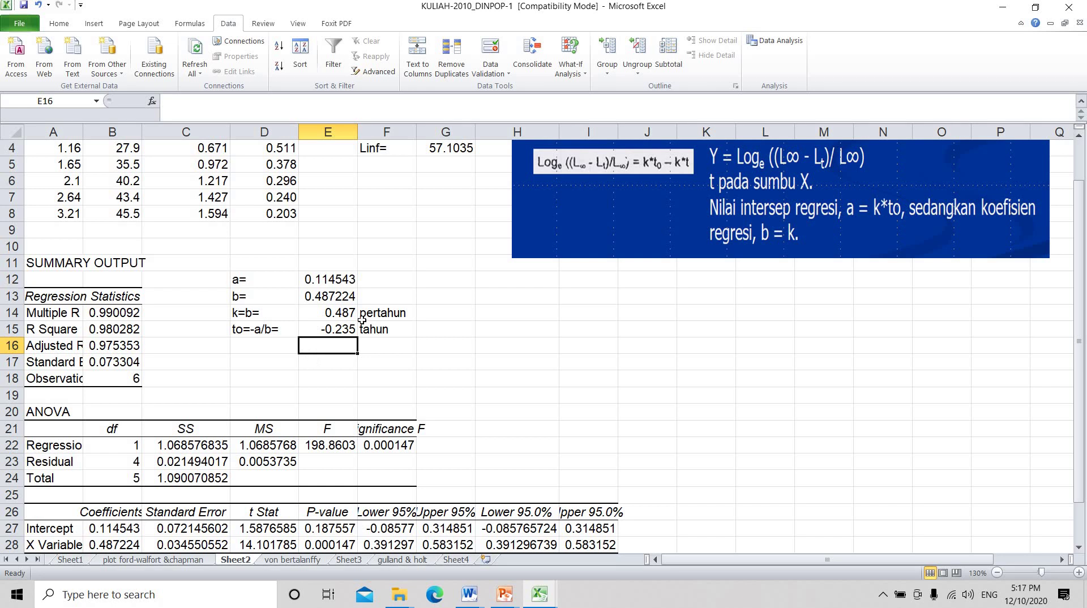
scroll(362, 321, "up", 1)
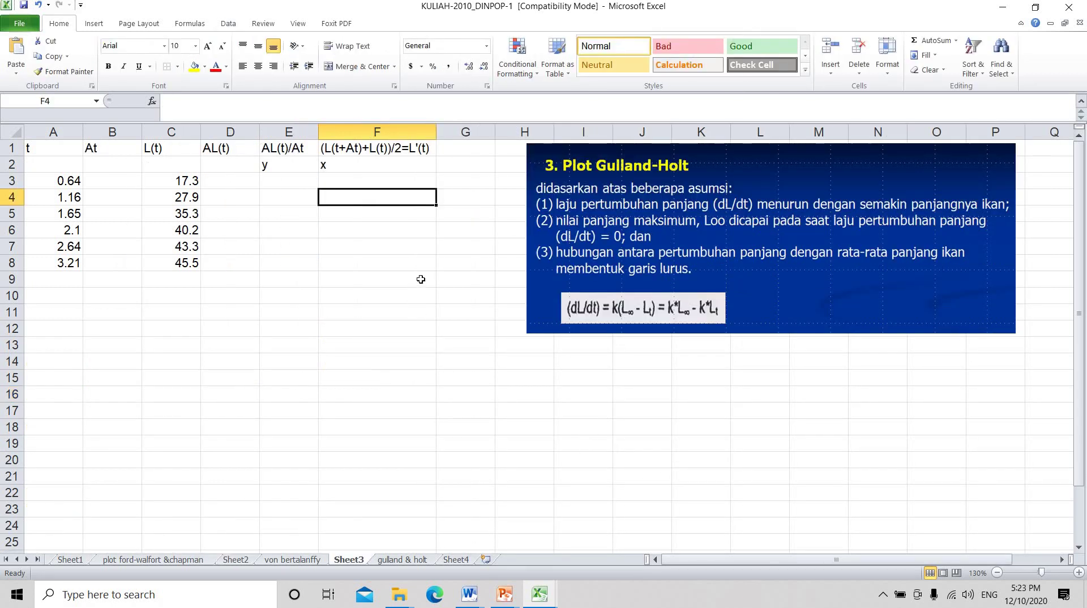
Examine the t values in A3:A8 and the L(t) values in C3:C8 of the Gulland-Holt table on Sheet3.
left_click(151, 171)
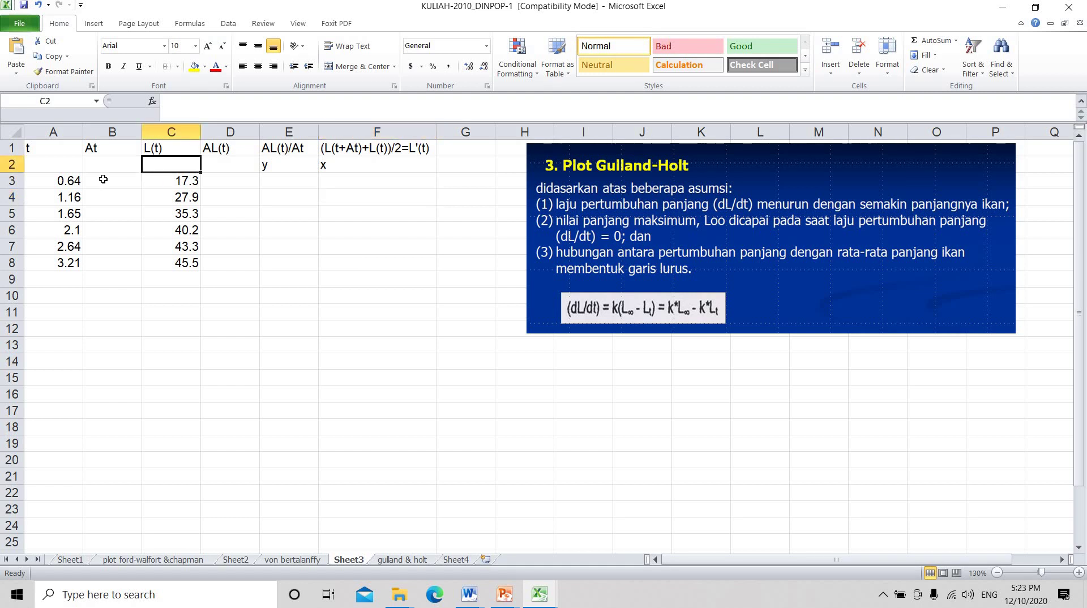
left_click(68, 176)
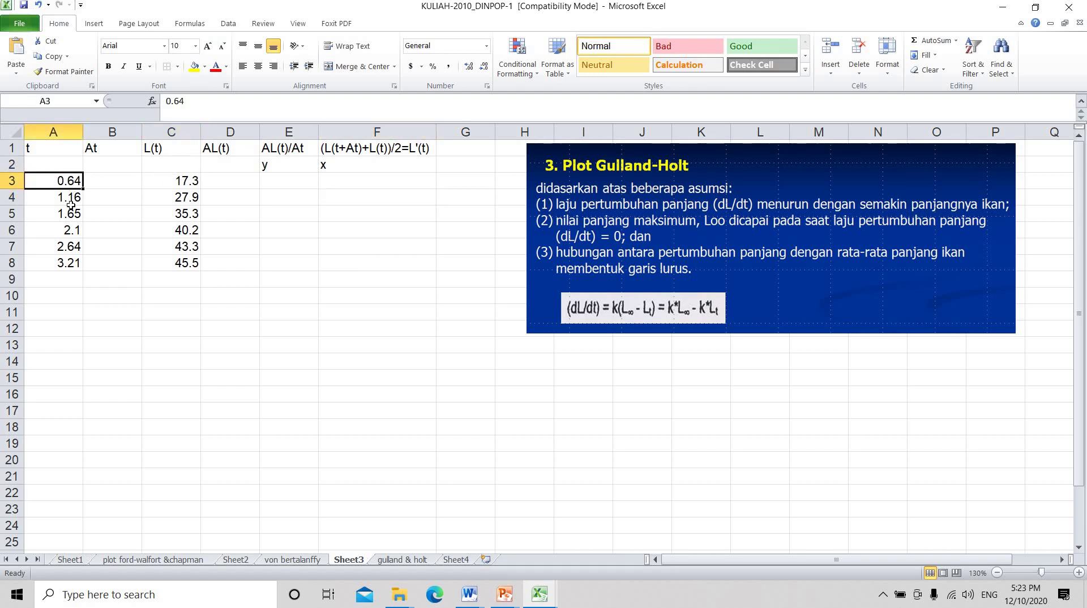
left_click(70, 196)
left_click(178, 181)
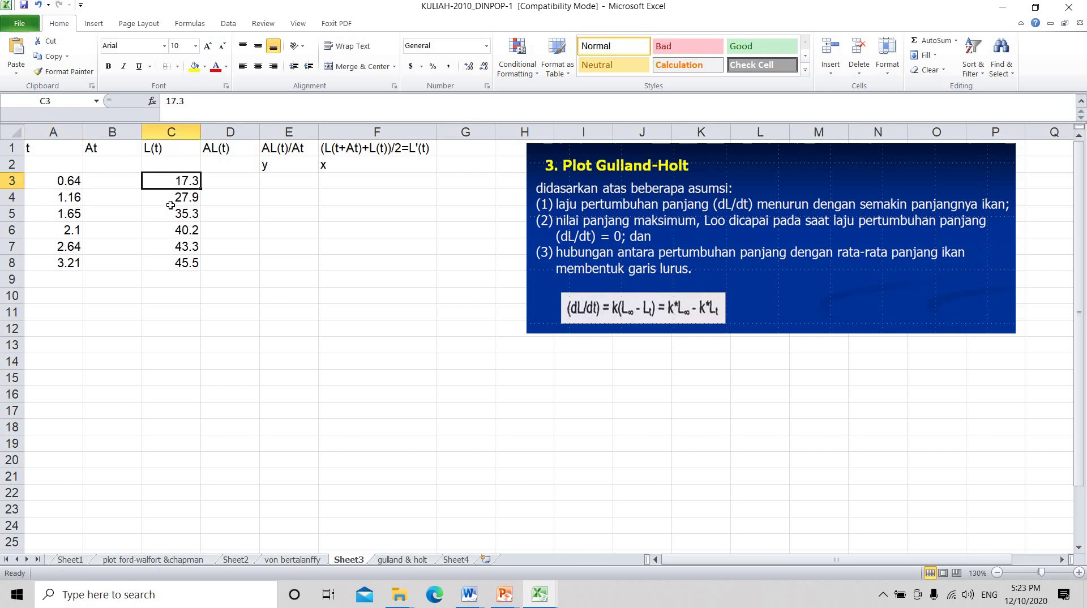
left_click(62, 178)
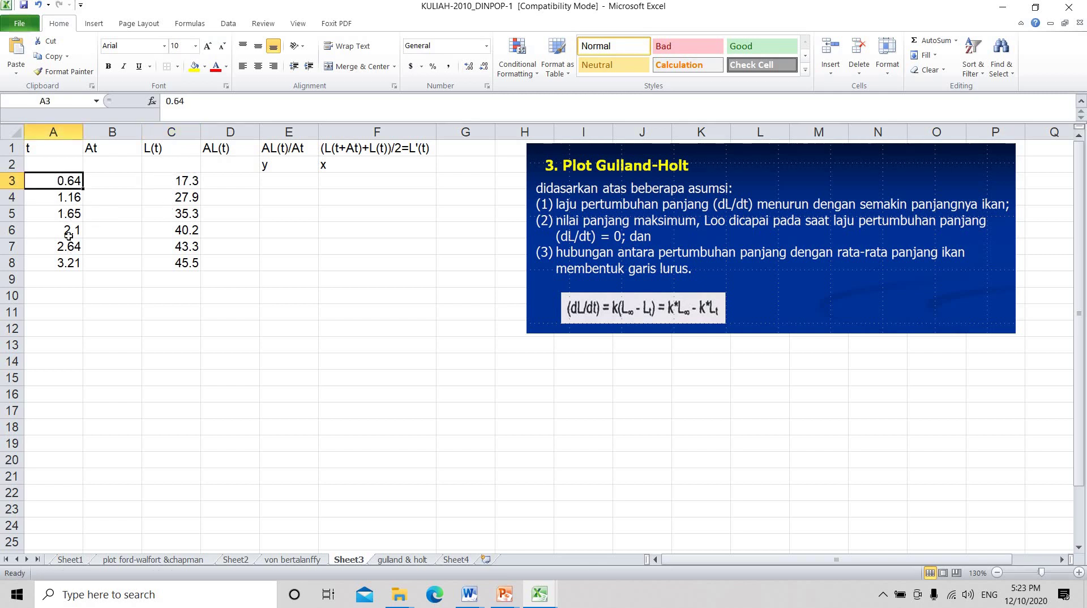
key("Down")
key("Down")
key("Down")
key("Down")
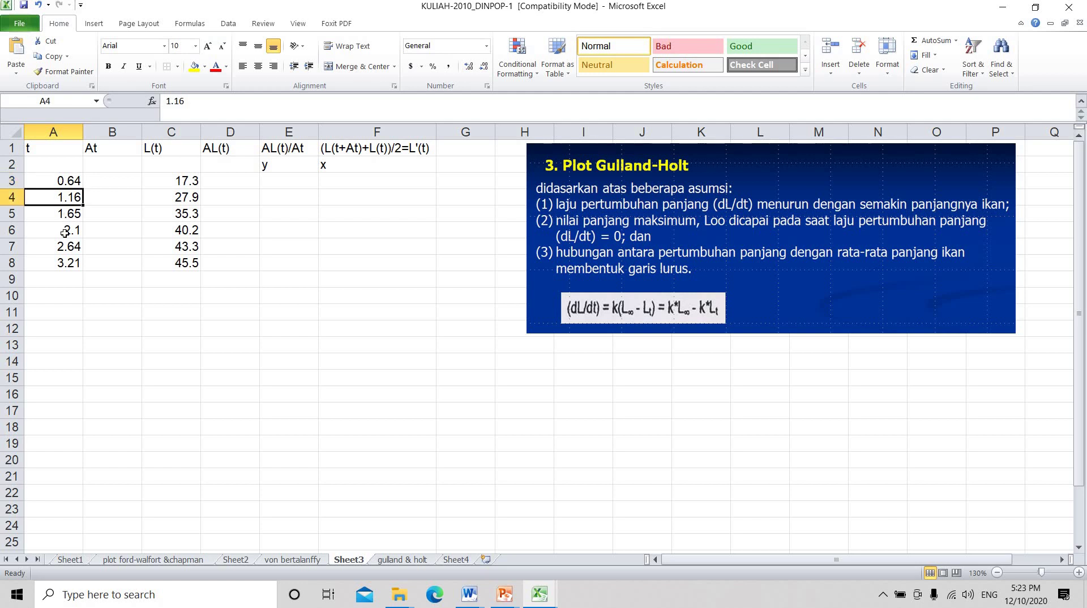
key("Down")
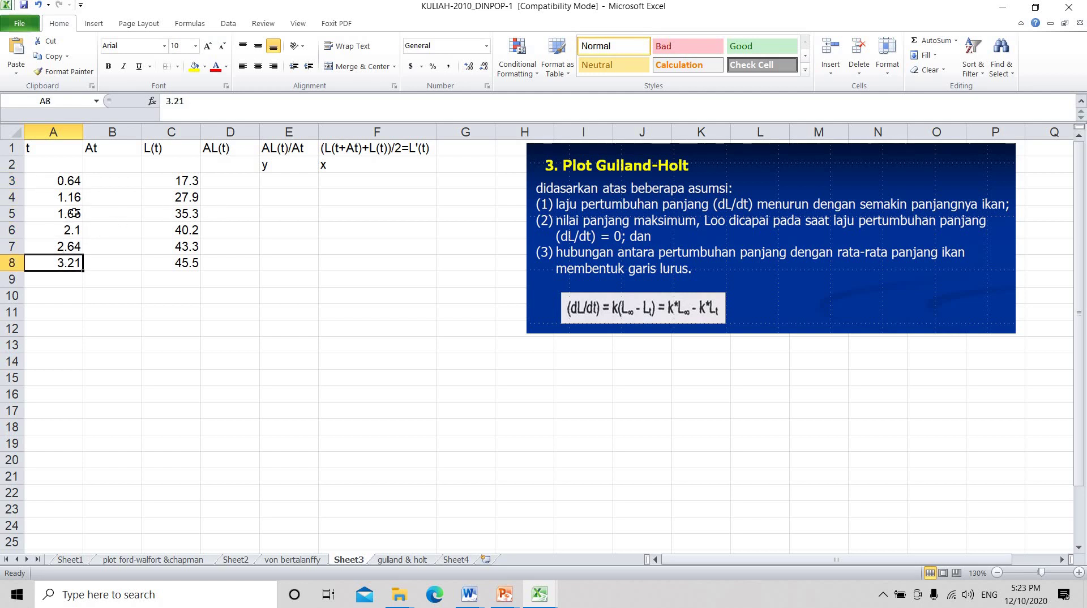
left_click(54, 180)
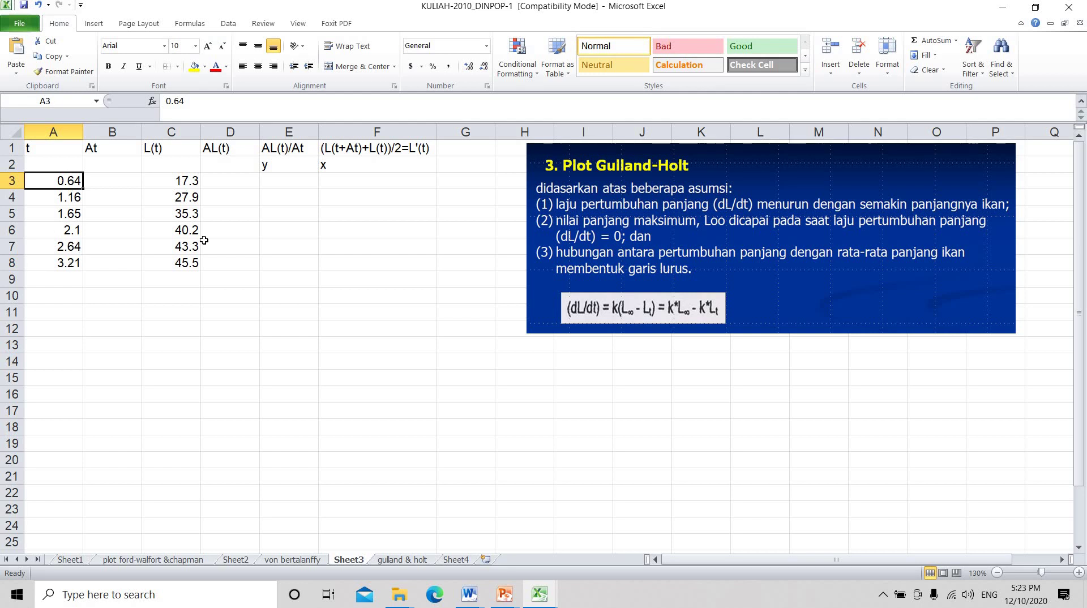
left_click(188, 262)
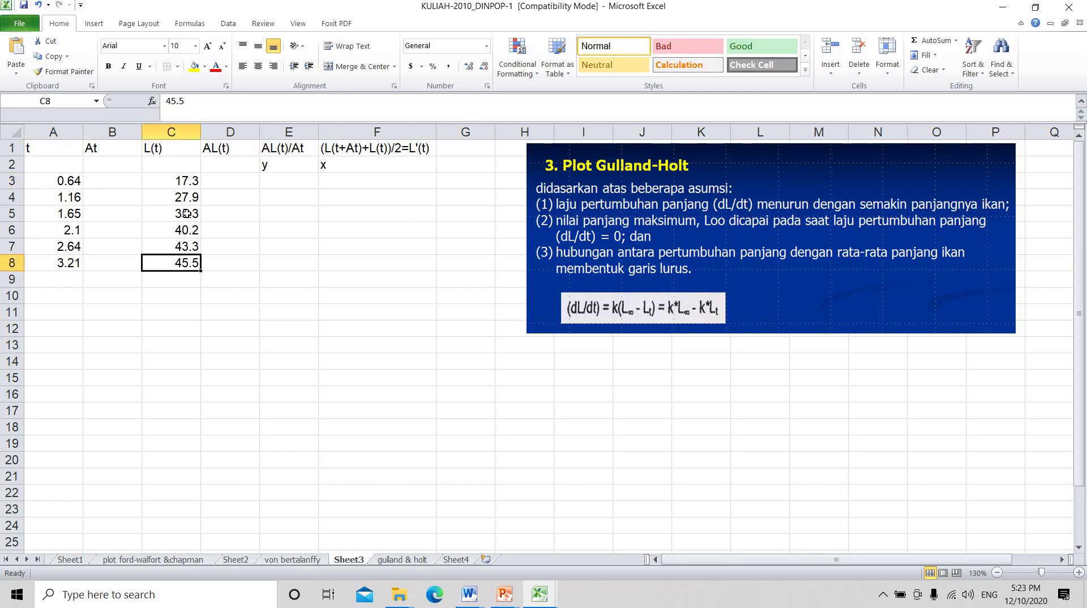
Calculate the first time difference At in B3 with the formula =A4-A3.
left_click(113, 182)
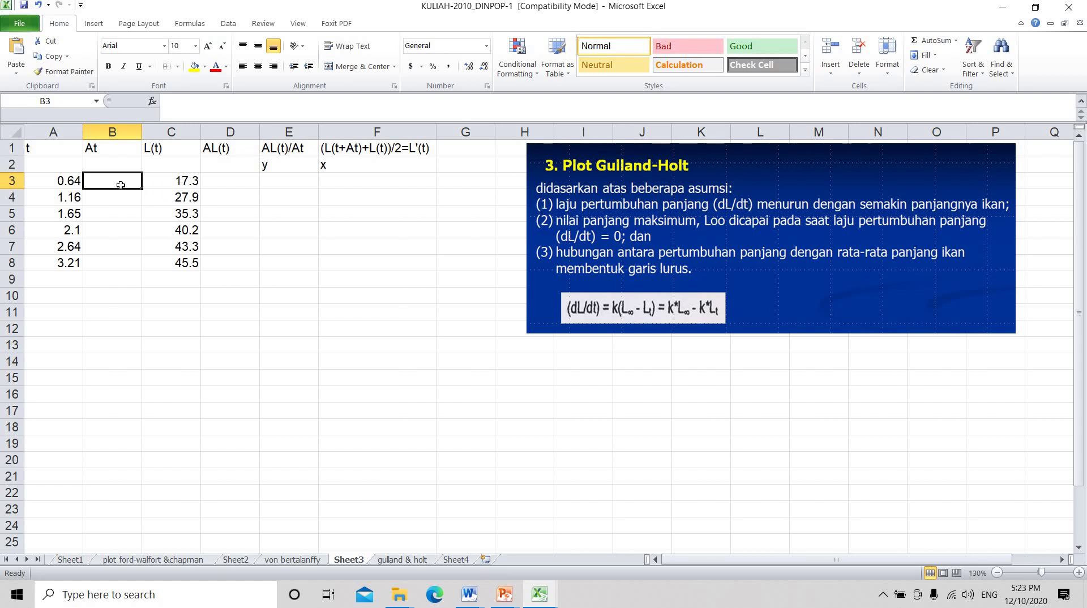
type("=")
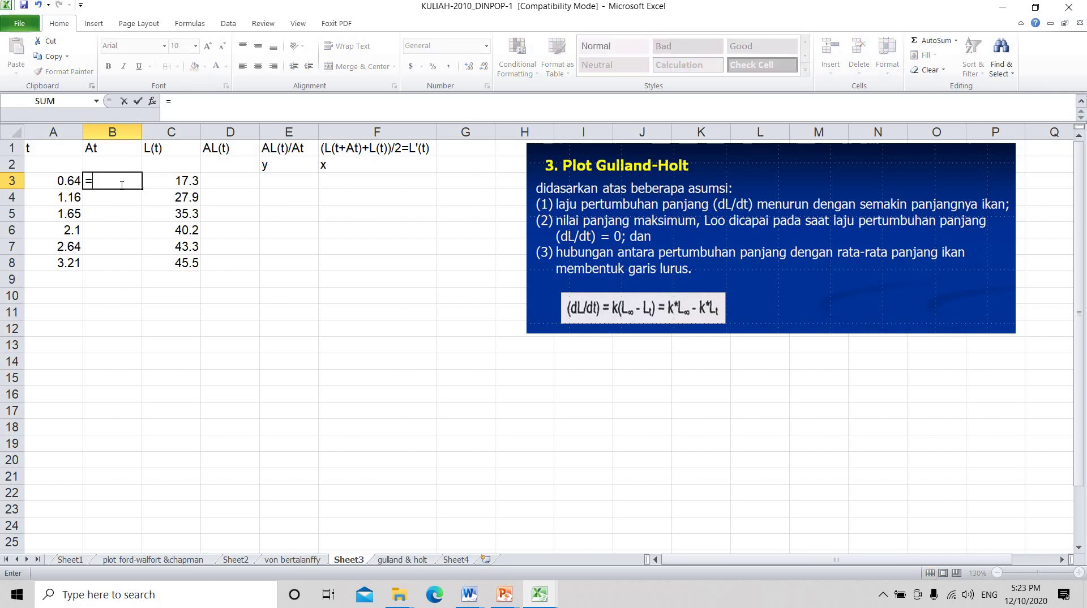
key("Left")
key("Down")
type("-")
key("Left")
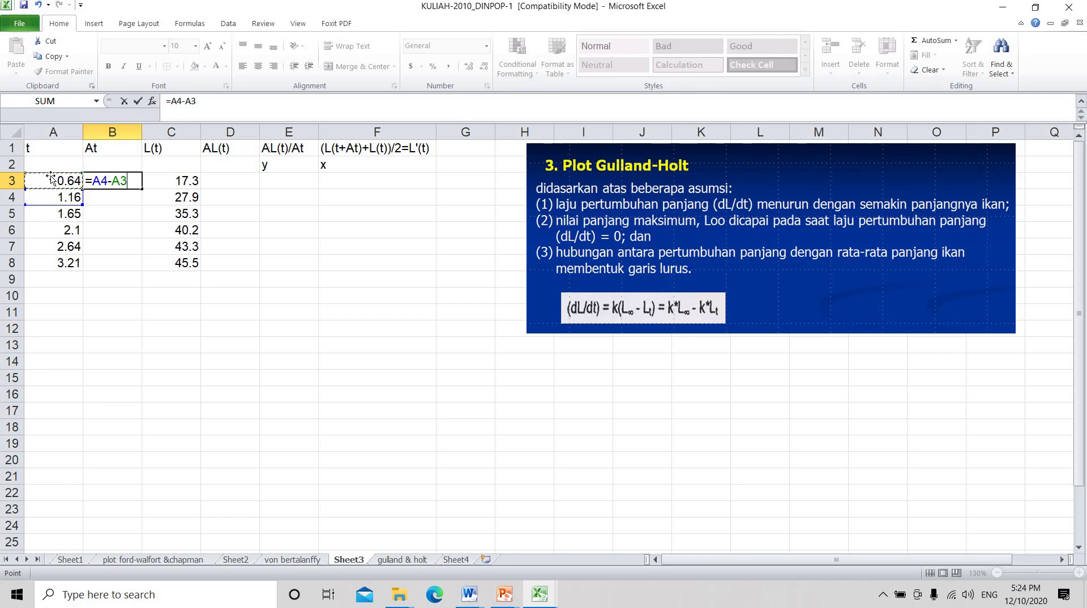
key("Return")
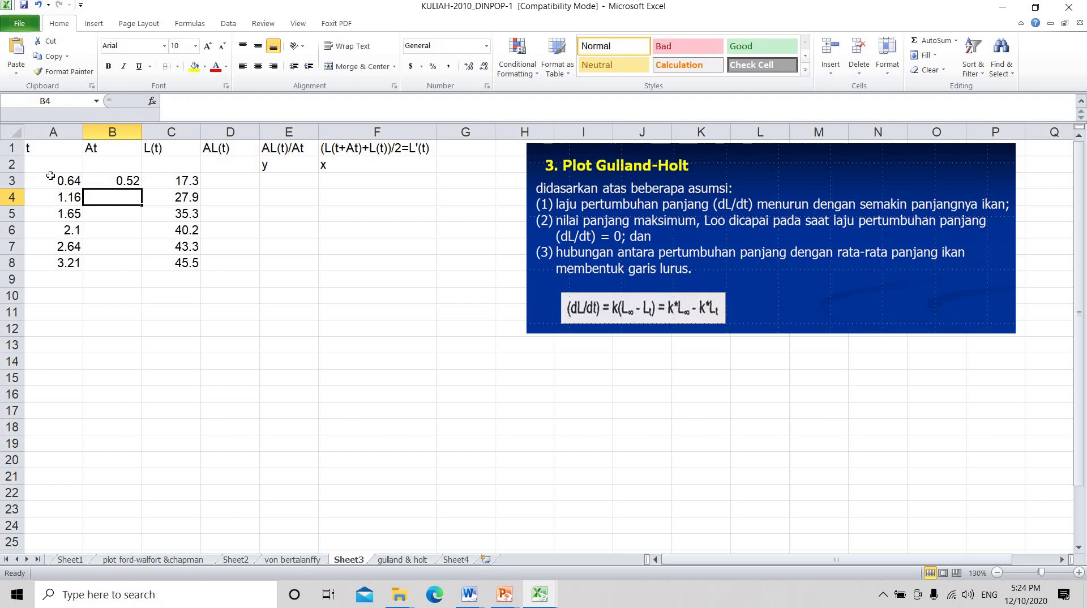
Calculate the second time difference At in B4 with the formula =A5-A4.
type("=")
key("Left")
key("Down")
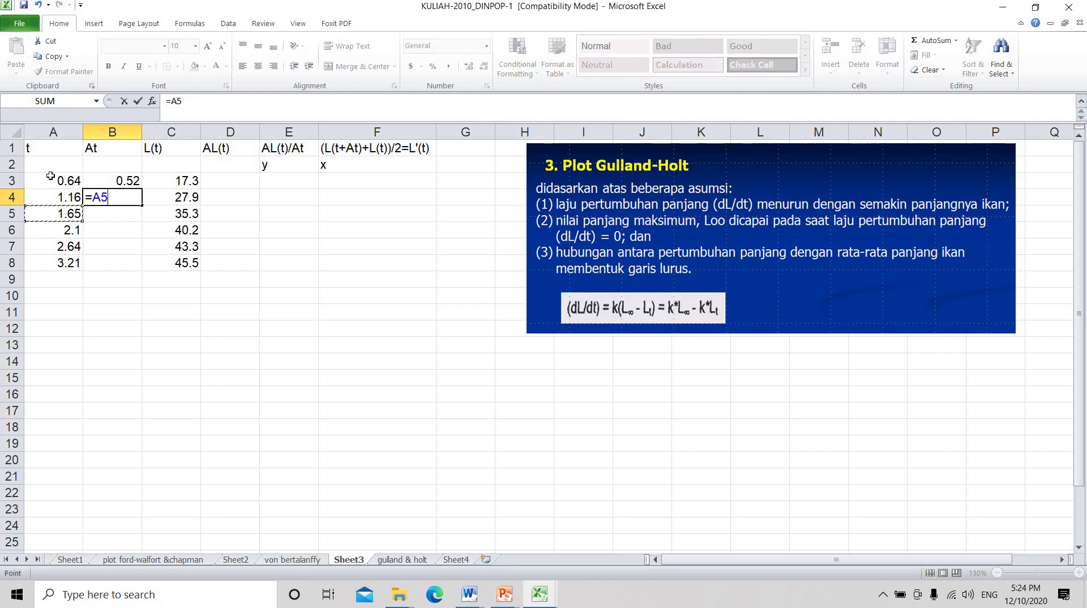
type("-")
key("Left")
key("ctrl+Return")
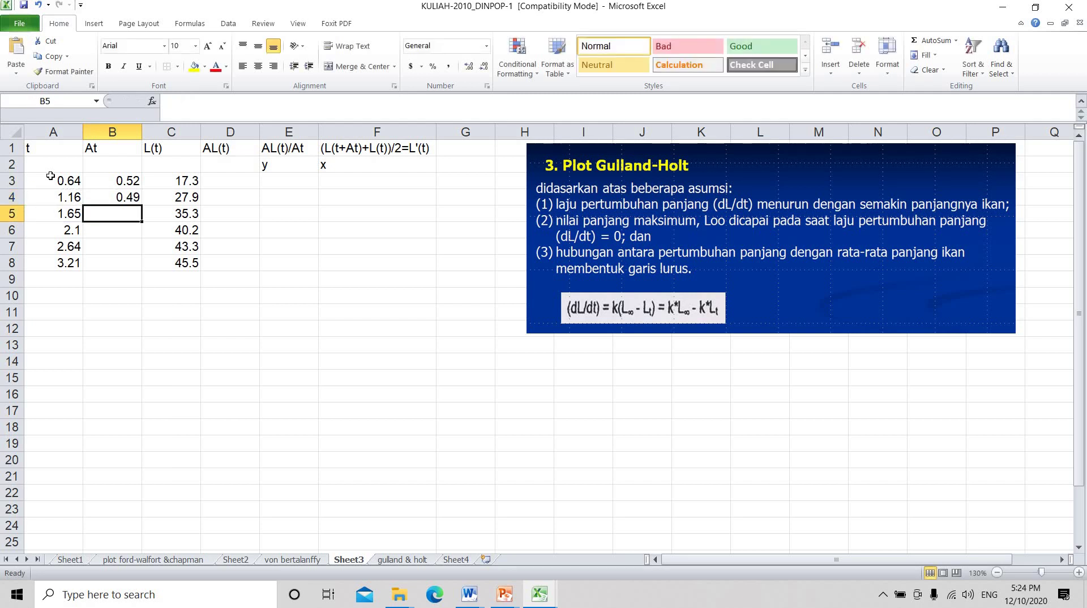
Copy the B4 time difference formula down to B5:B7.
key("ctrl+c")
key("Down")
key("shift+Down")
key("shift+Down")
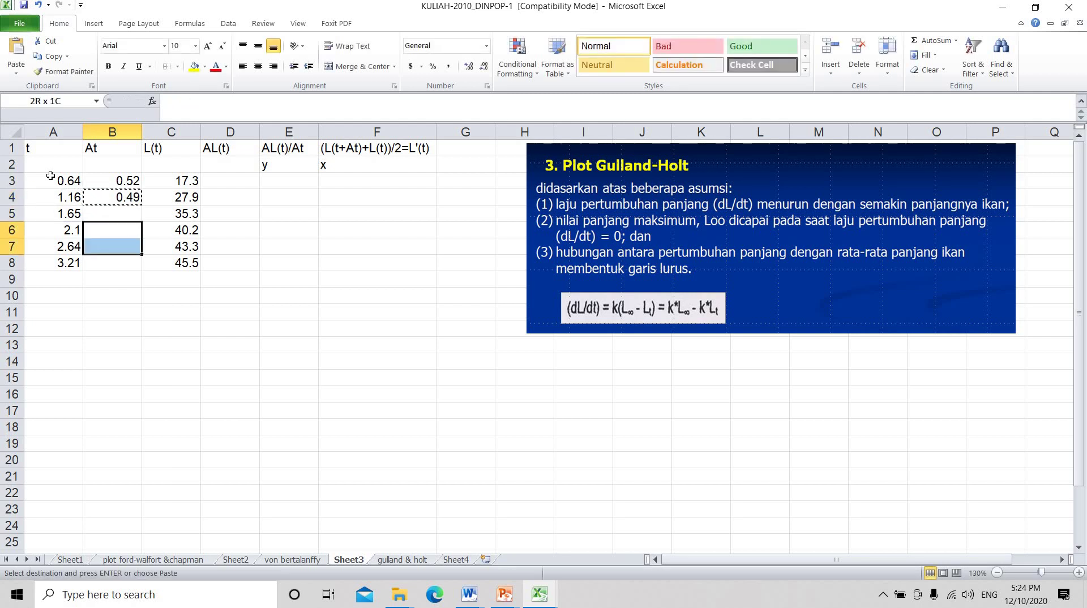
key("shift+Up")
key("shift+Up")
key("shift+Down")
key("shift+Down")
key("Return")
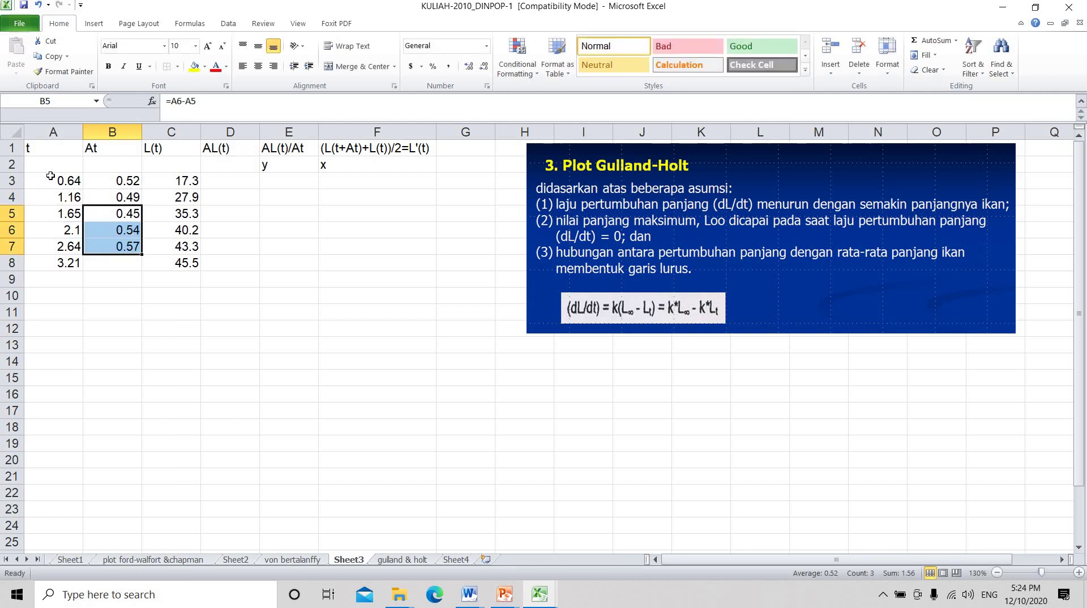
Check the last t and L(t) entries in row 8 of the Gulland-Holt table.
key("Down")
key("Down")
key("Down")
key("Down")
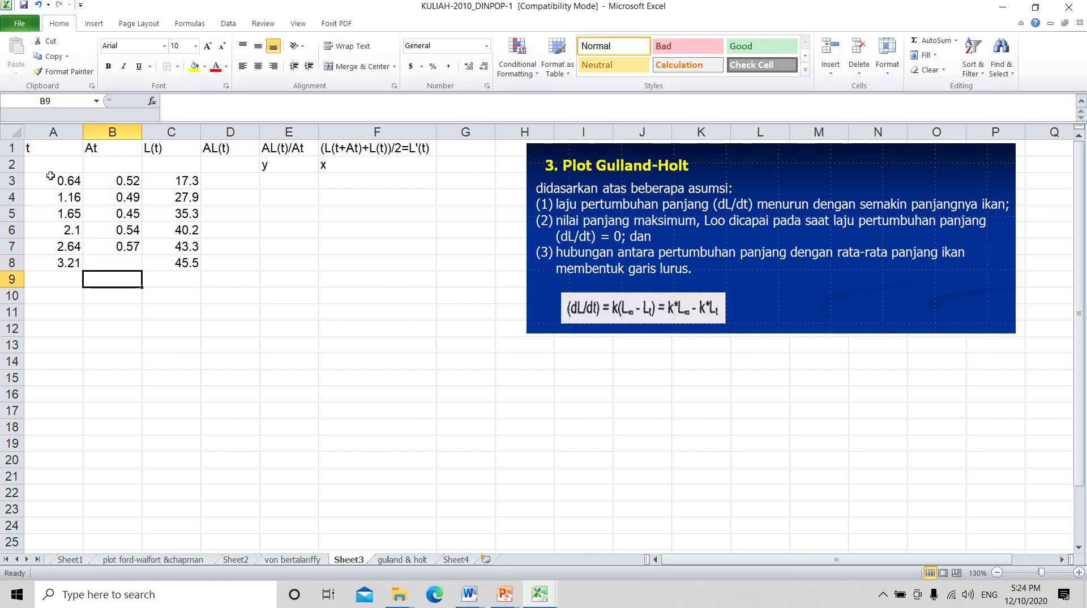
key("Left")
key("Up")
key("Right")
key("Right")
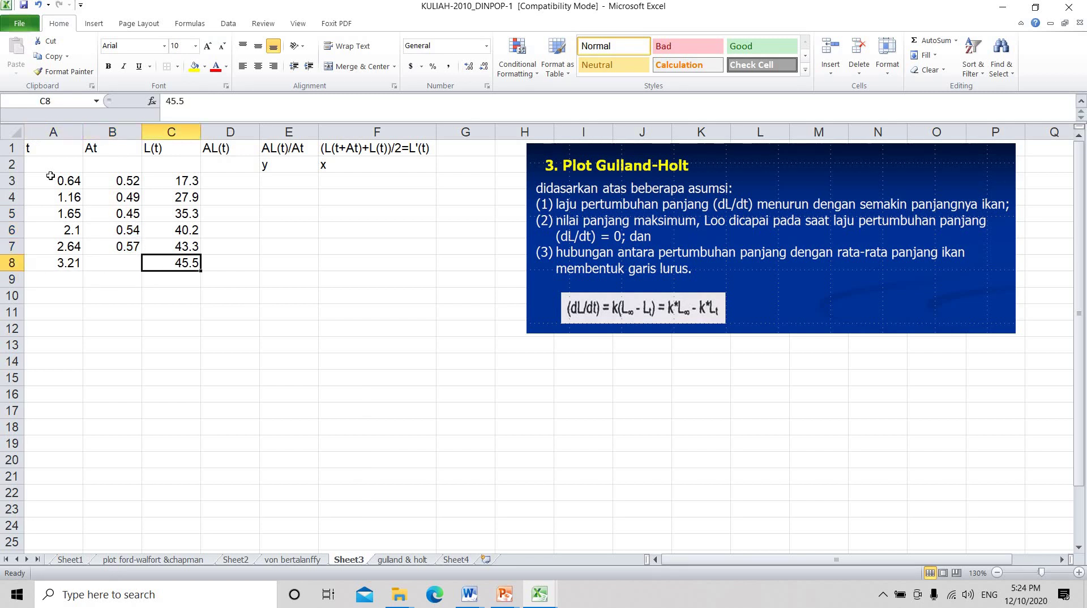
Calculate the first length difference AL(t) in D3 with the formula =C4-C3.
key("Up")
key("Up")
key("Up")
key("Up")
key("Up")
key("Right")
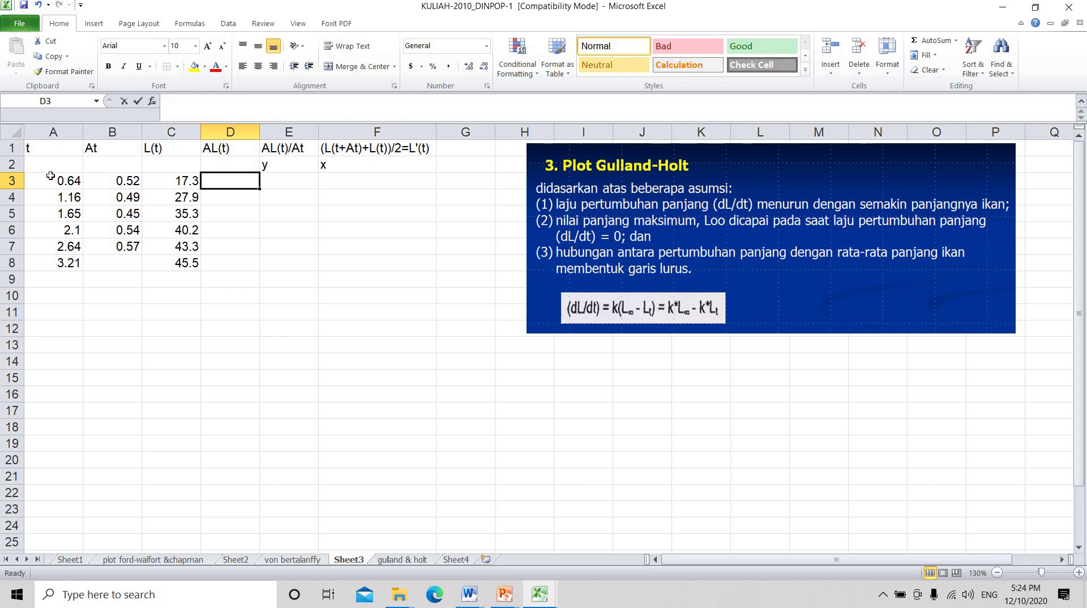
type("=")
key("Left")
key("Down")
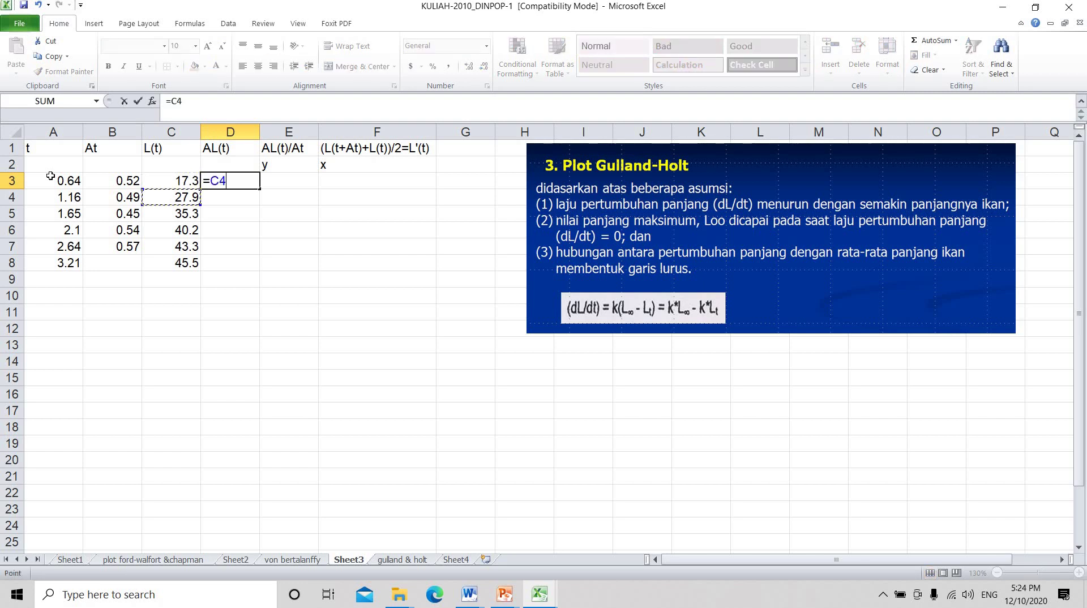
type("-")
key("Left")
key("Up")
key("Down")
key("Return")
key("Up")
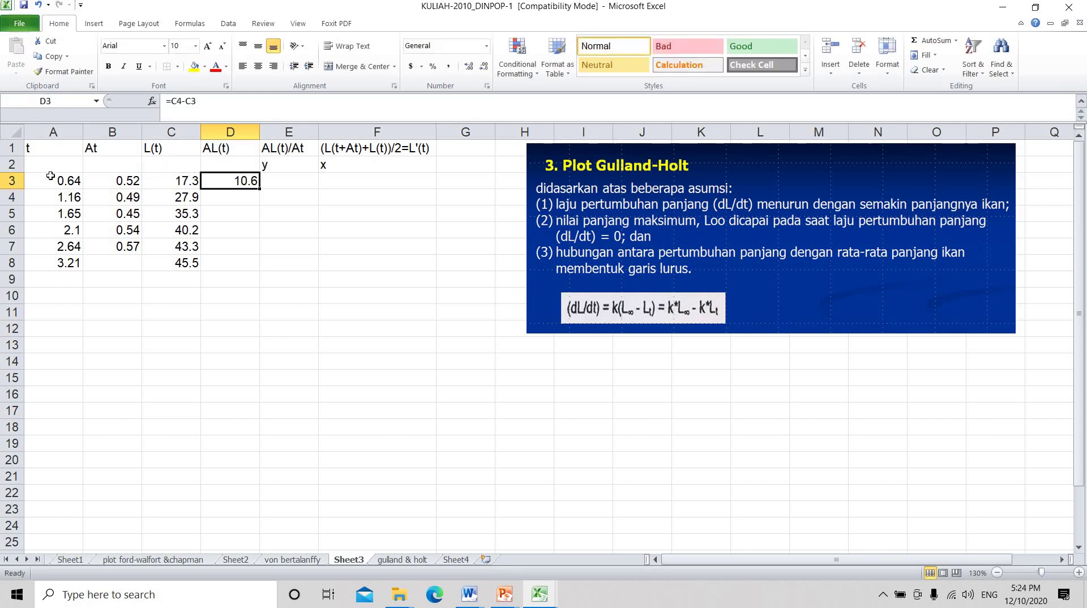
Copy the D3 length difference formula down to D4:D7 and check the cell references in D7.
key("ctrl+c")
key("Down")
key("shift+Down")
key("shift+Down")
key("shift+Down")
key("Return")
key("Down")
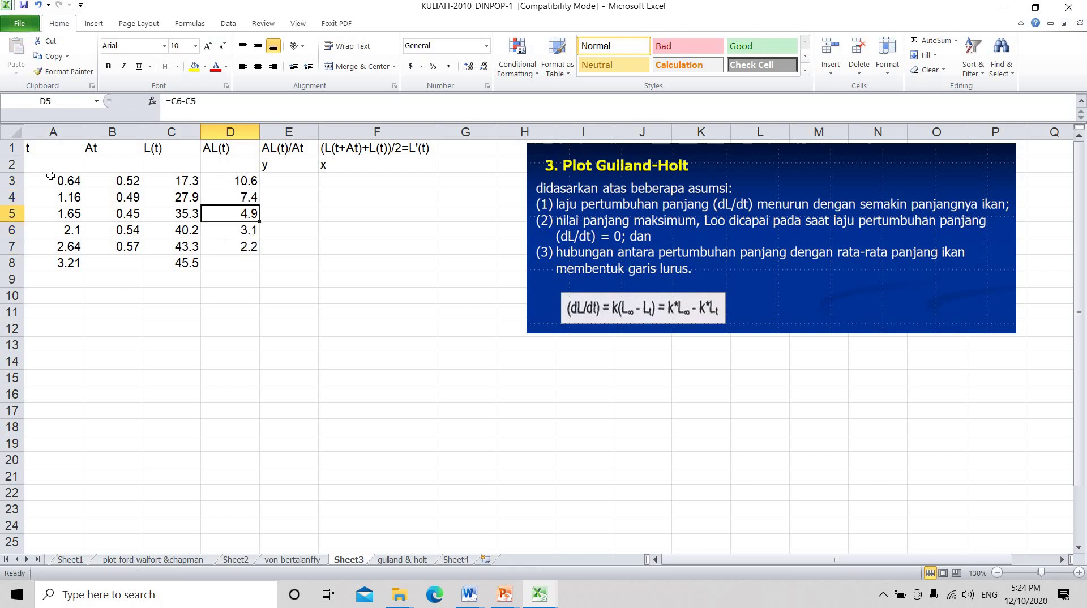
key("Down")
key("Down")
key("F2")
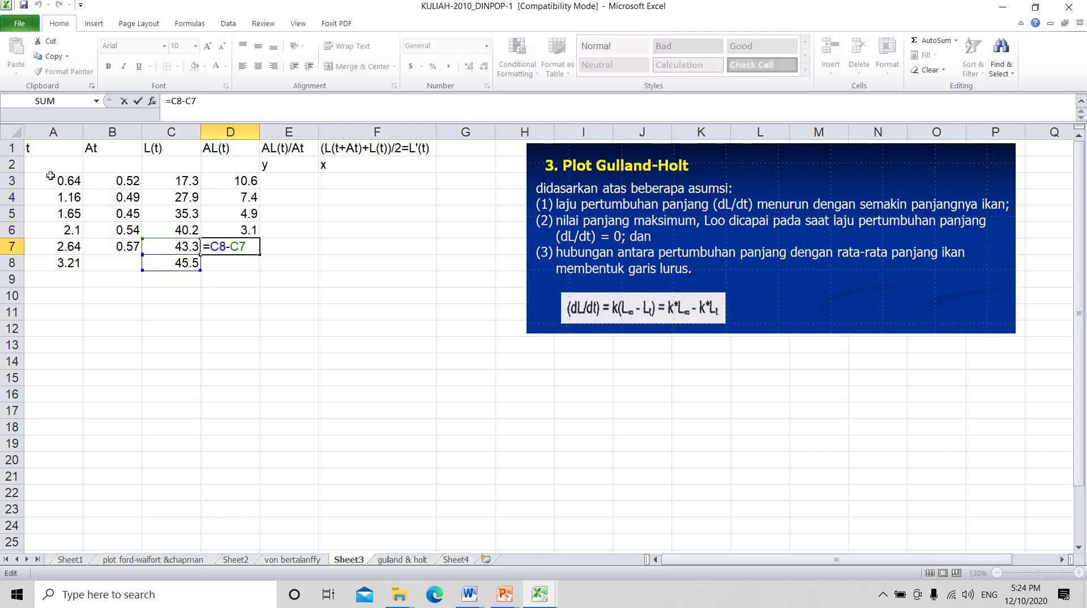
key("Return")
Calculate the first growth rate AL(t)/At in E3 with the formula =D3/B3.
key("Up")
key("Up")
key("Up")
key("Up")
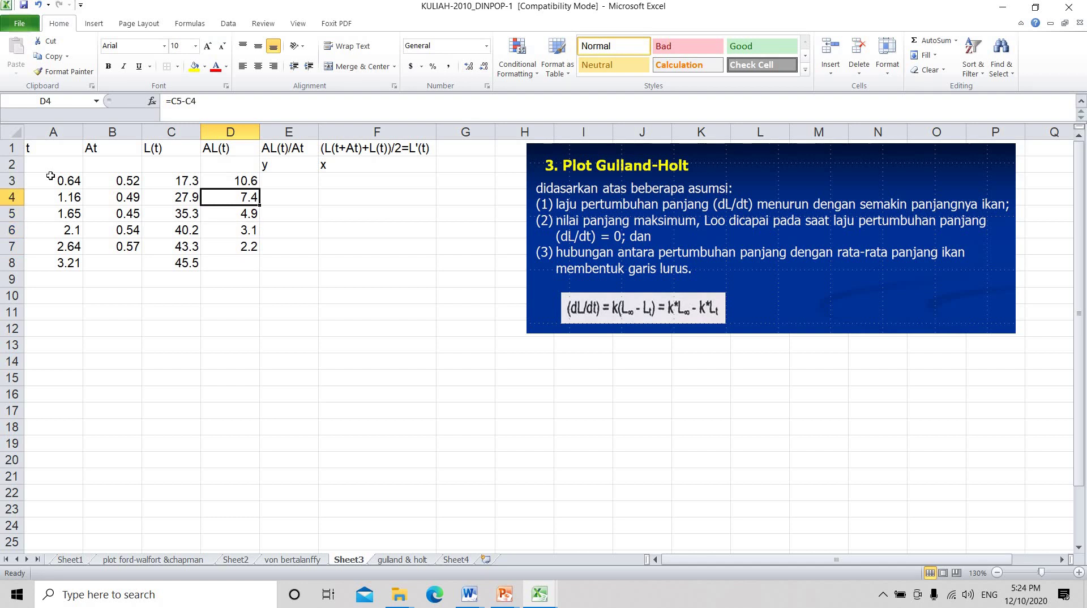
key("Up")
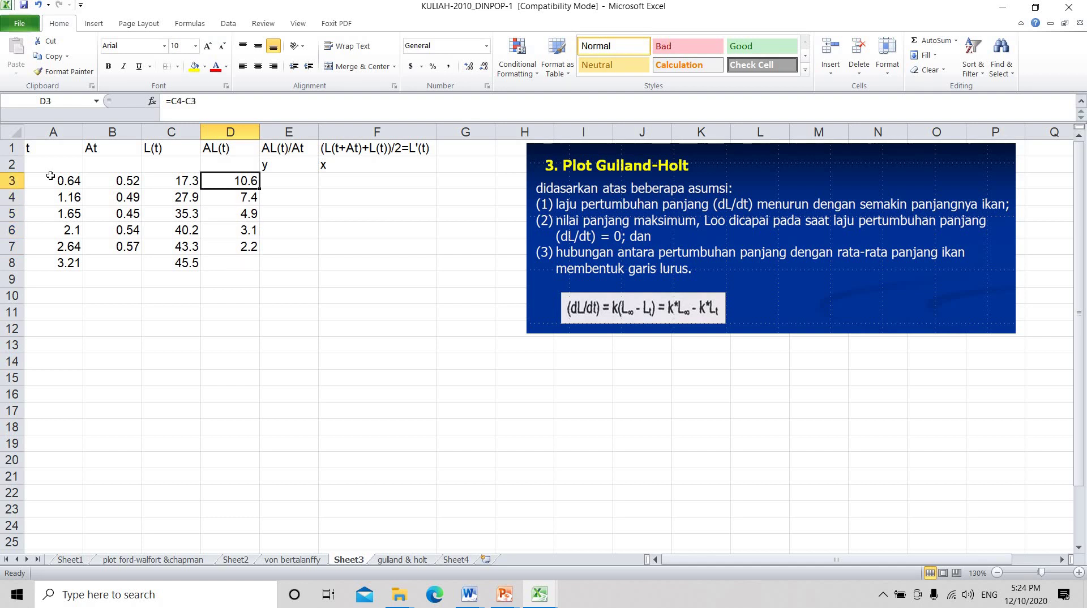
key("Right")
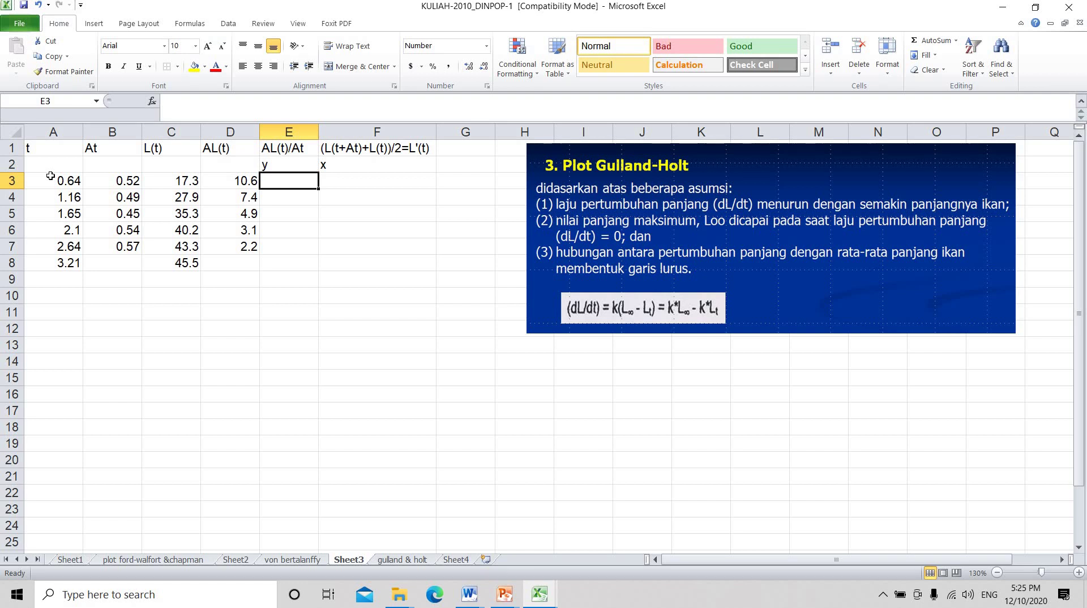
type("=")
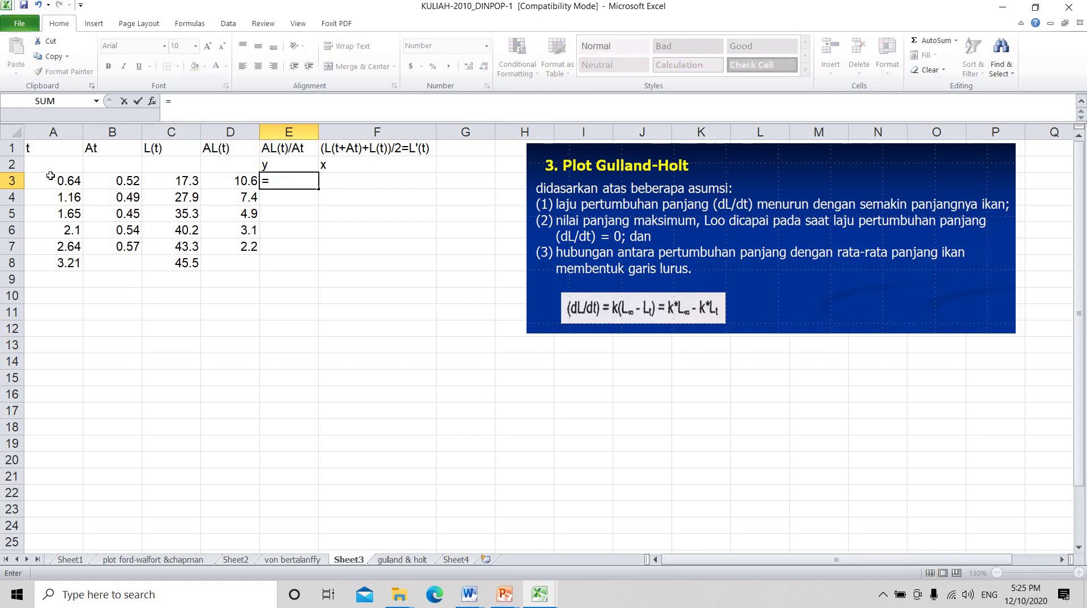
key("Left")
type("/")
key("Left")
key("Left")
key("Left")
key("Return")
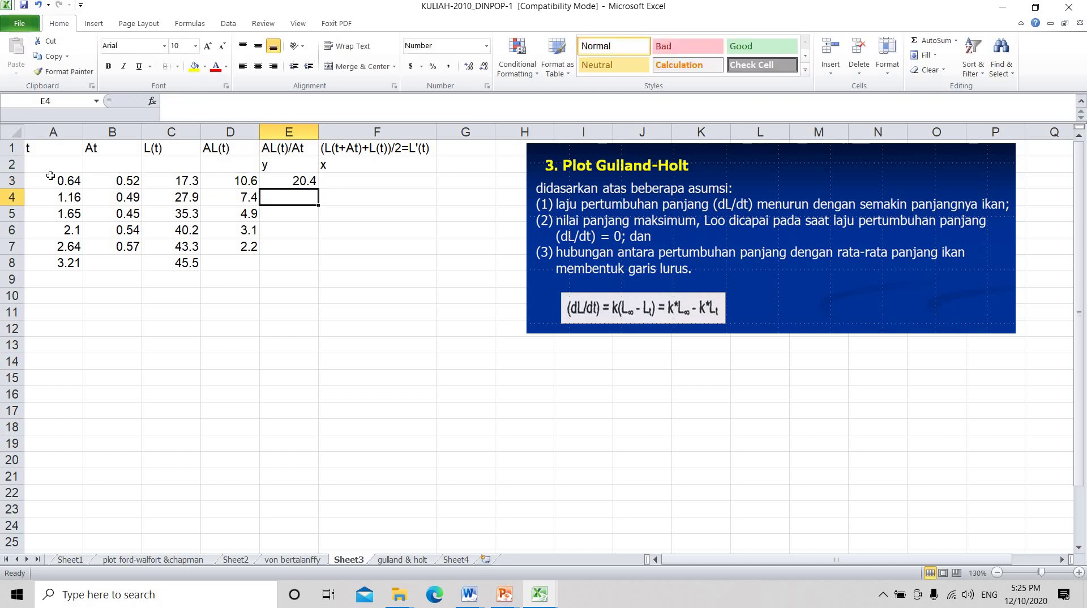
Copy the E3 growth rate formula down to E4:E7 and check the cell references in E7.
key("Up")
key("ctrl+c")
key("Down")
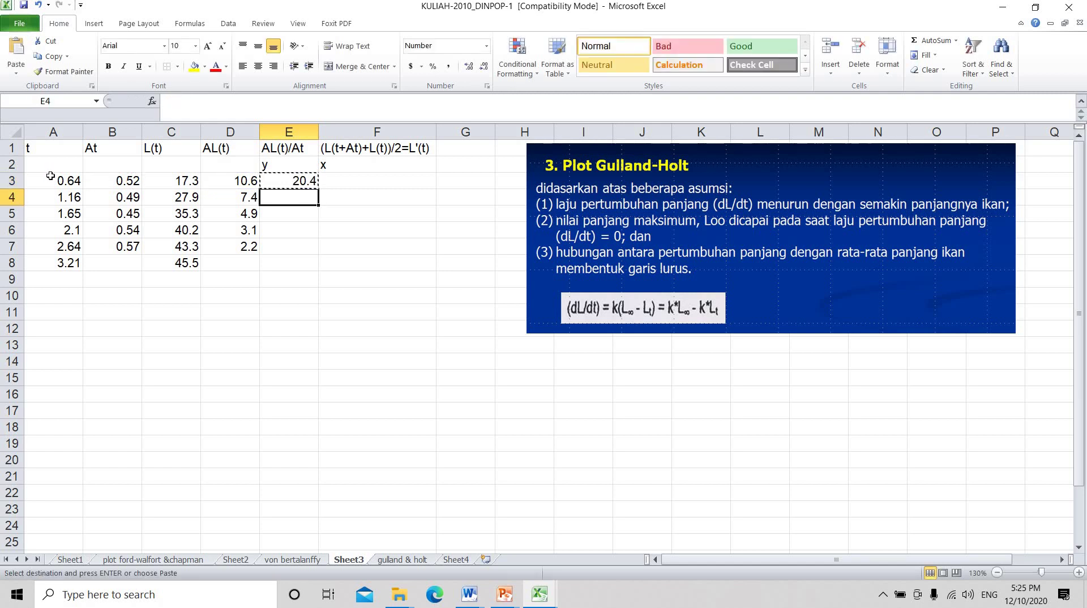
key("shift+Down")
key("shift+Down")
key("shift+Down")
key("Return")
key("Down")
key("Down")
key("Down")
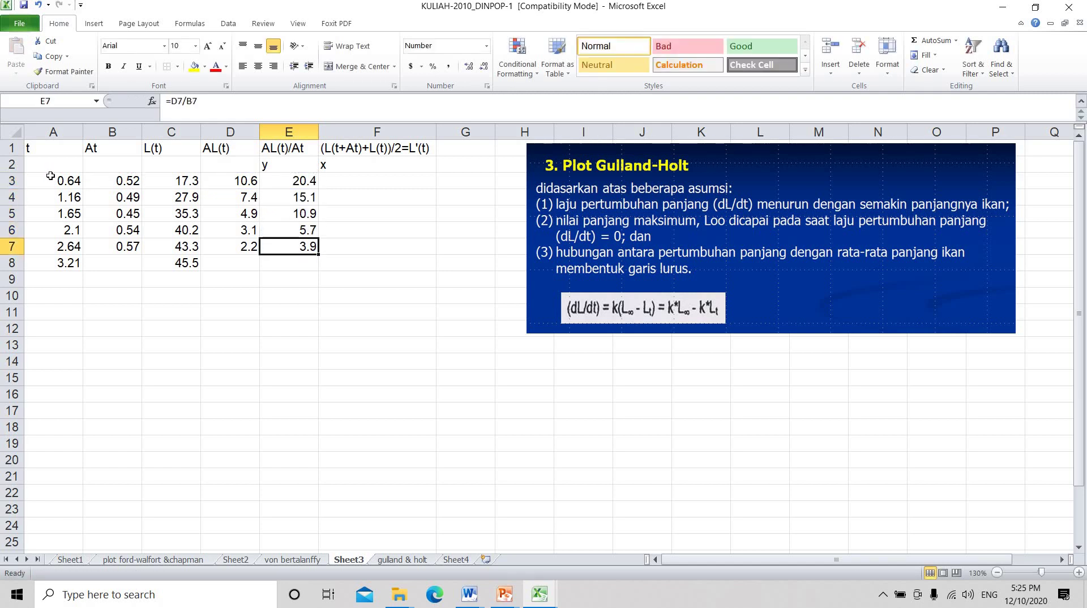
key("F2")
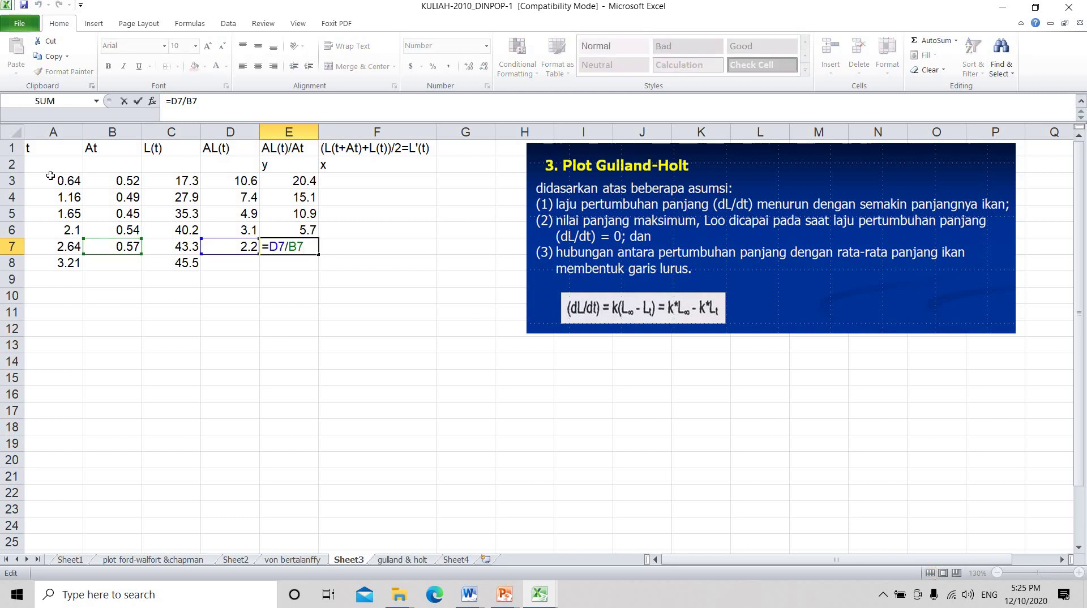
key("Return")
Calculate the first mean length L'(t) in F3 with the formula =(C3+C4)/2.
key("Up")
key("Up")
key("Up")
key("Up")
key("Up")
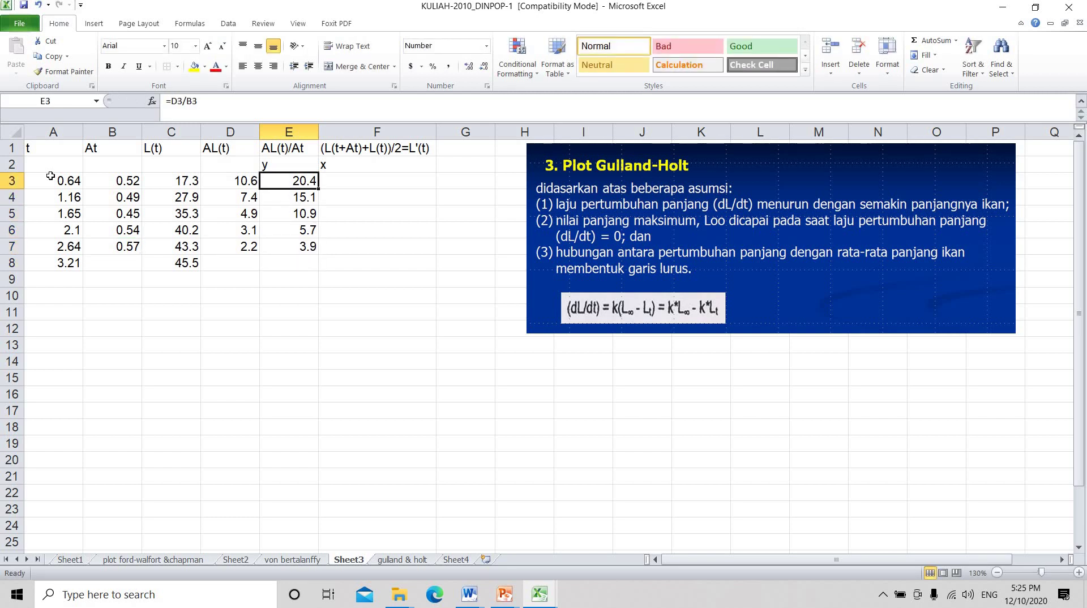
key("Right")
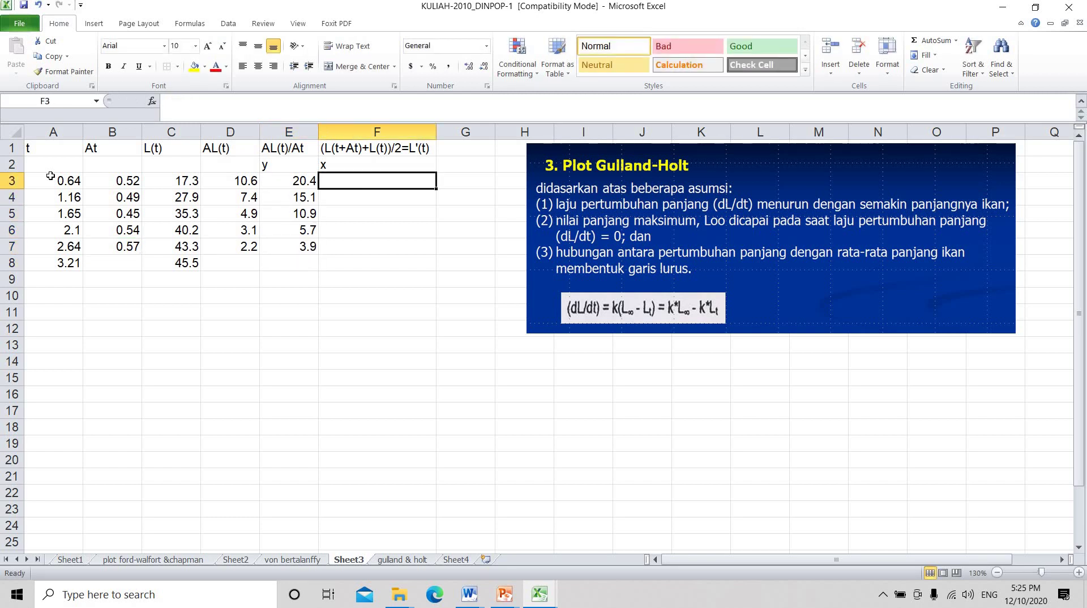
type("=(C3+C4)/2")
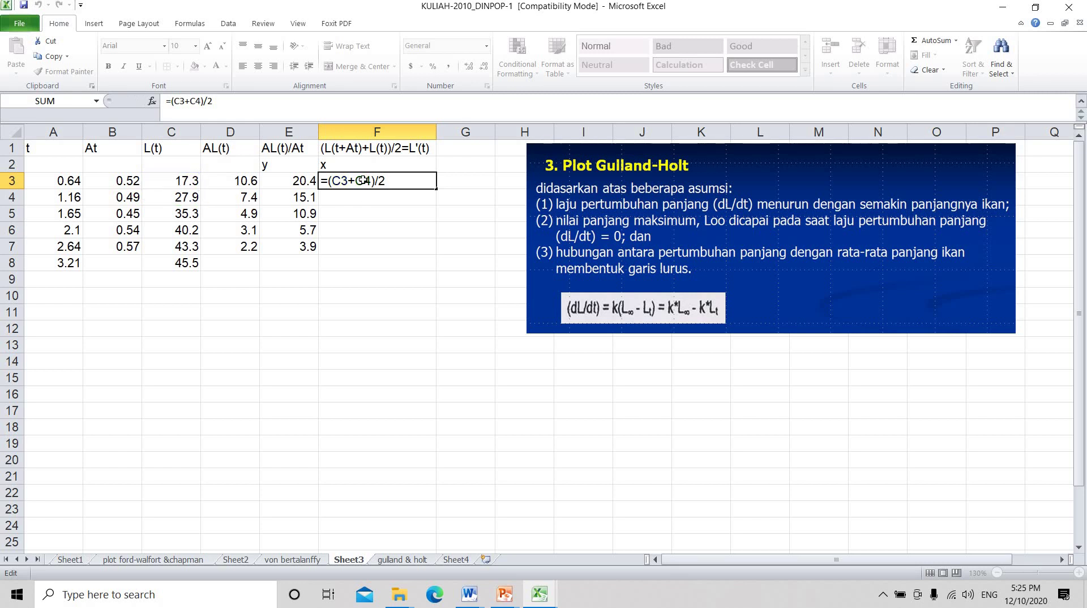
key("ctrl+Return")
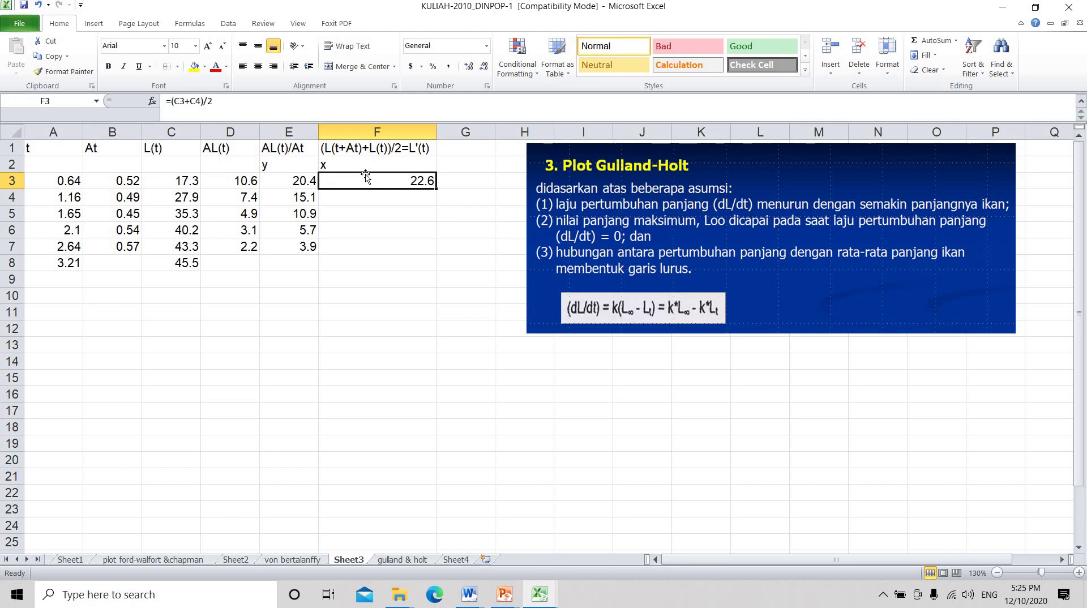
Copy the F3 mean length formula down to F4:F7 and check the cell references in F7.
key("ctrl+c")
key("Down")
key("shift+Down")
key("shift+Down")
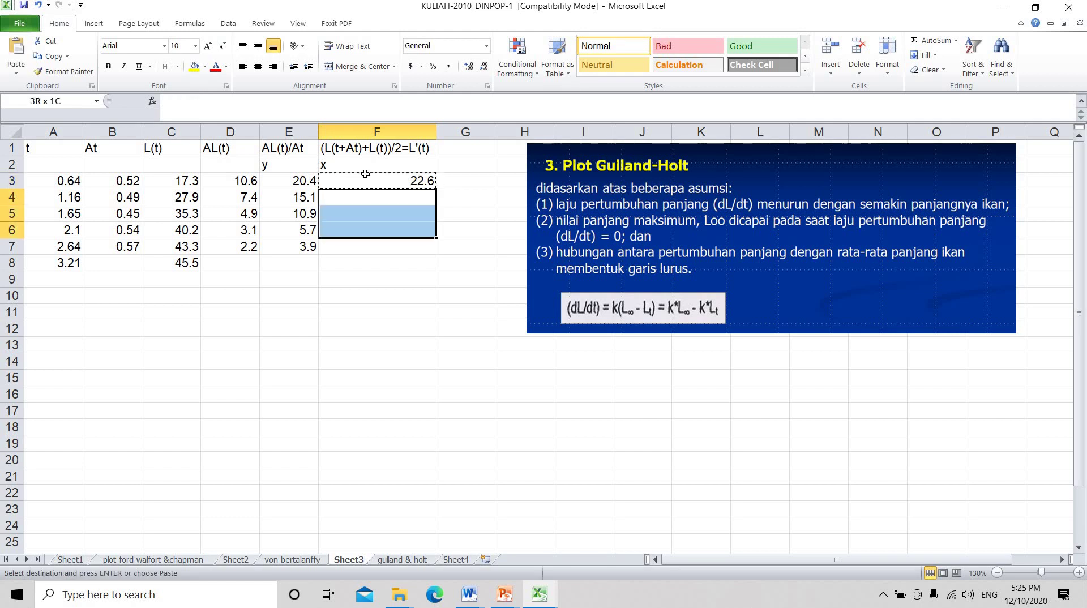
key("shift+Down")
key("Return")
key("Down")
key("Down")
key("Down")
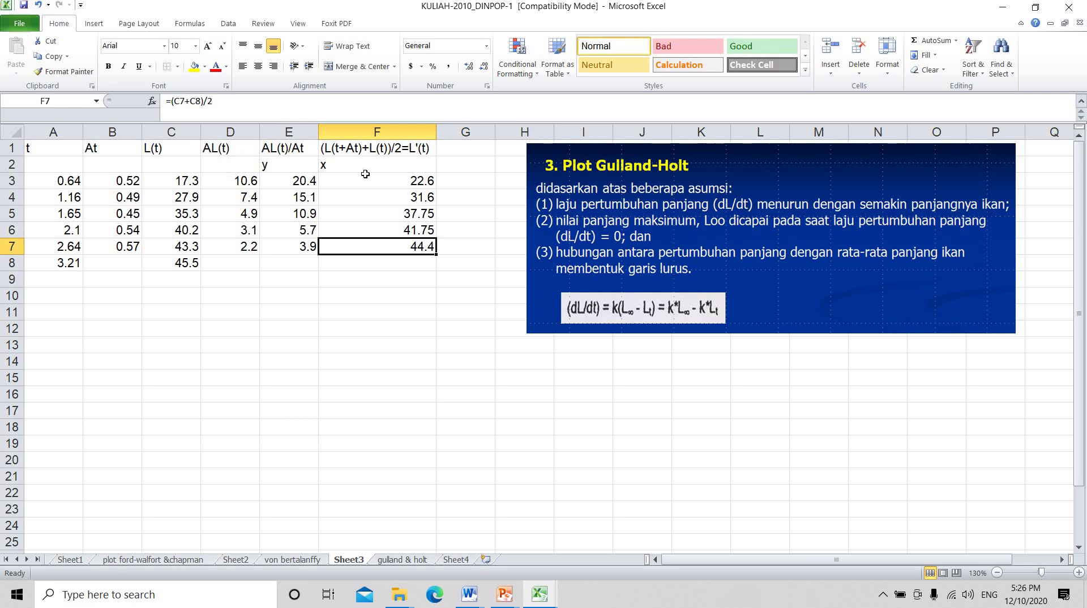
key("F2")
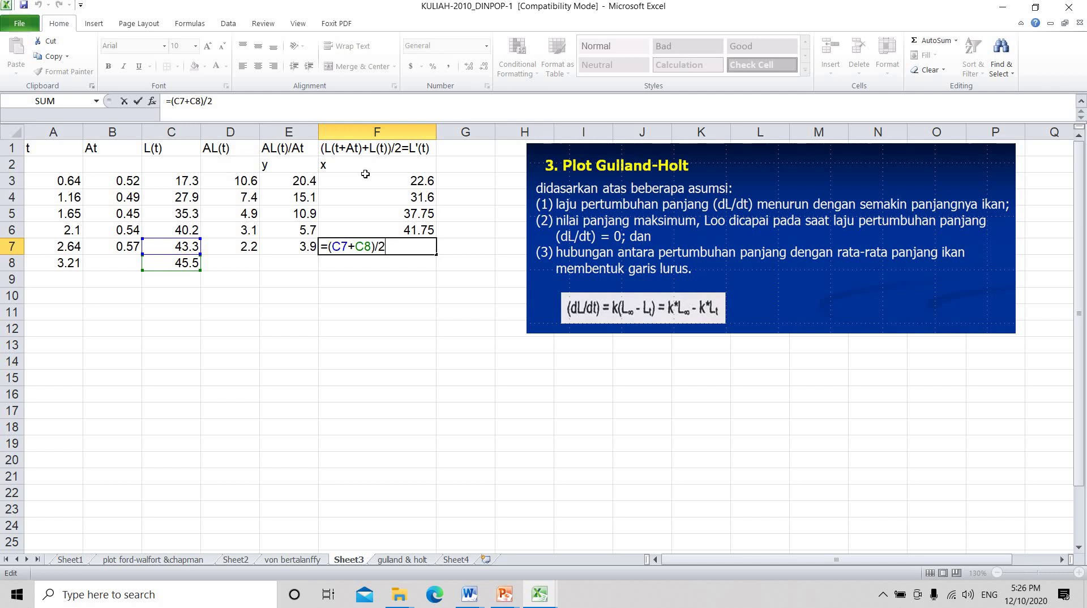
key("Return")
key("Up")
key("Up")
key("Up")
key("Up")
key("Up")
key("Up")
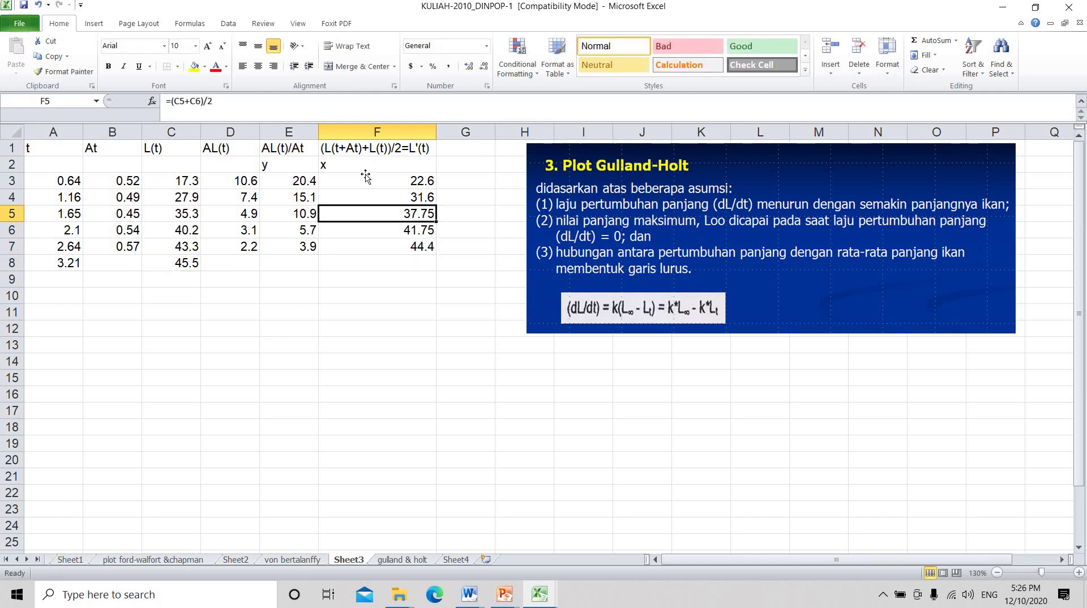
key("Left")
key("Right")
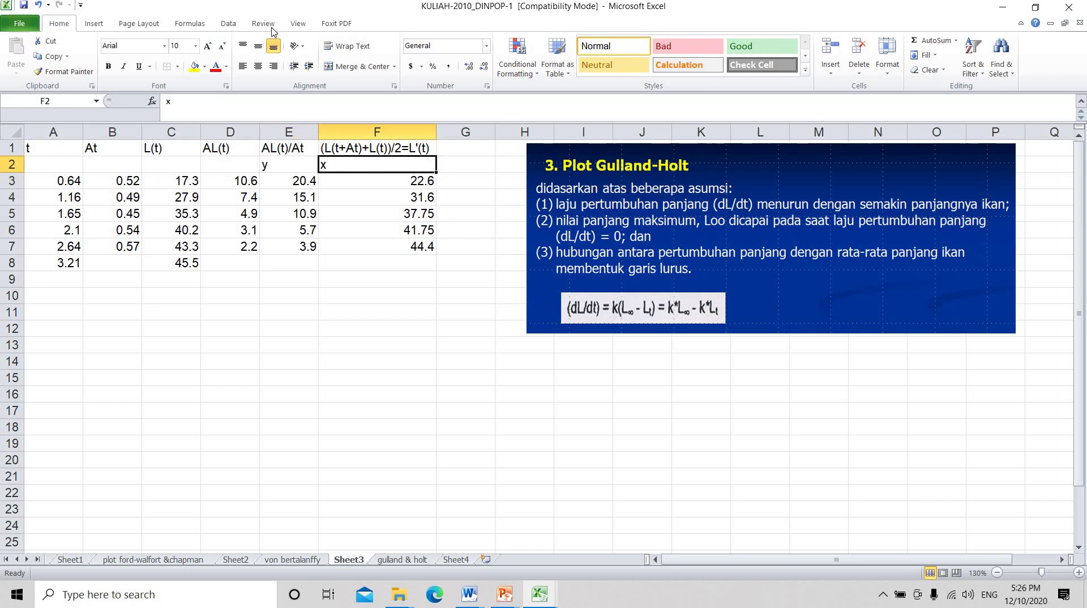
Set up a Regression data analysis with Y range E3:E7 and X range F3:F7.
left_click(228, 24)
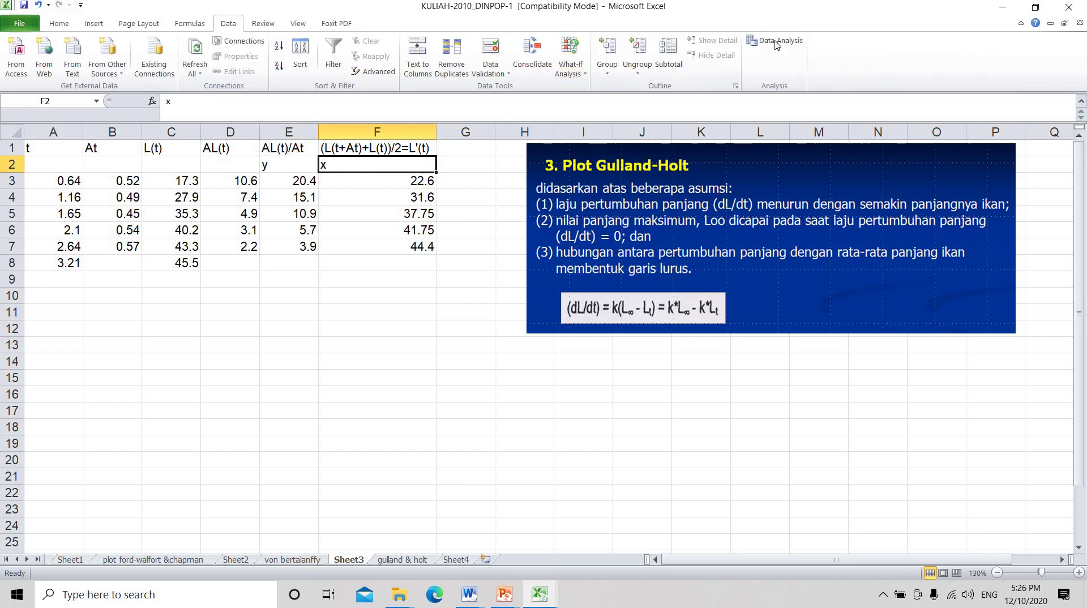
left_click(775, 40)
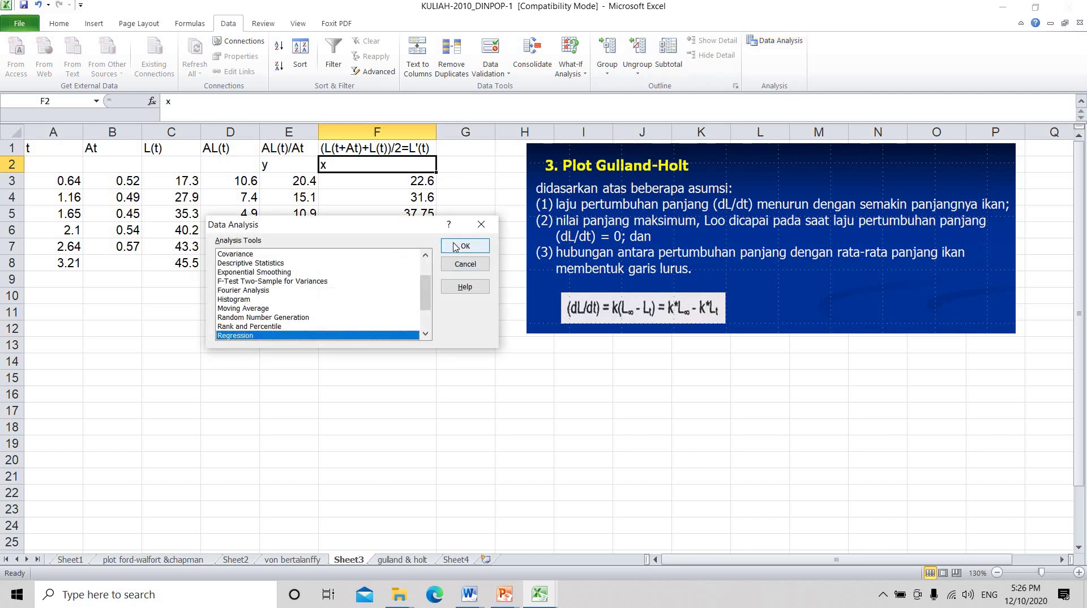
left_click(455, 245)
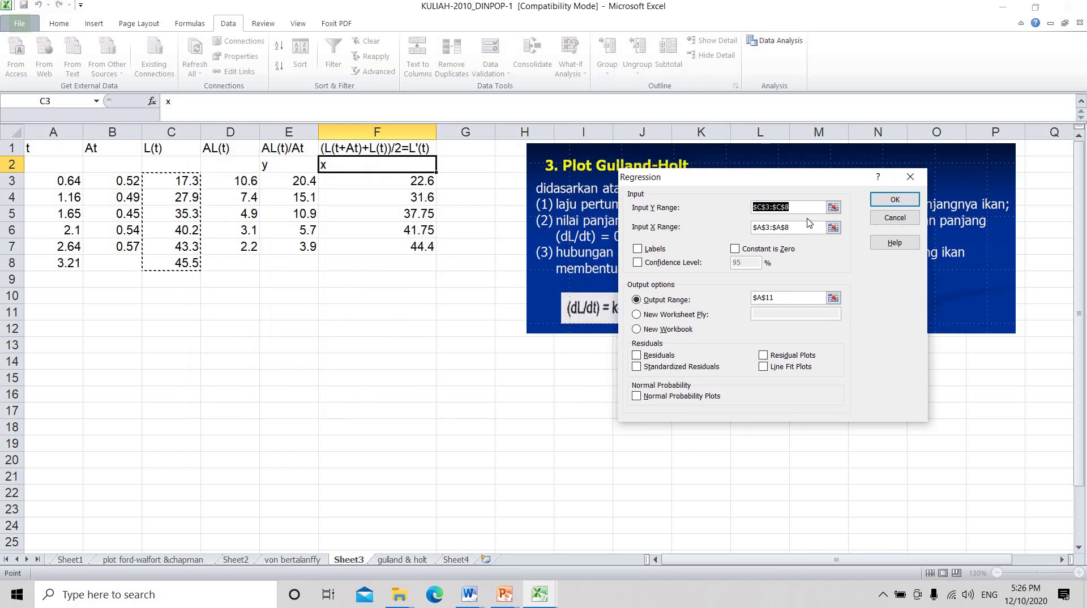
left_click(302, 181)
left_click_drag(301, 182, 300, 251)
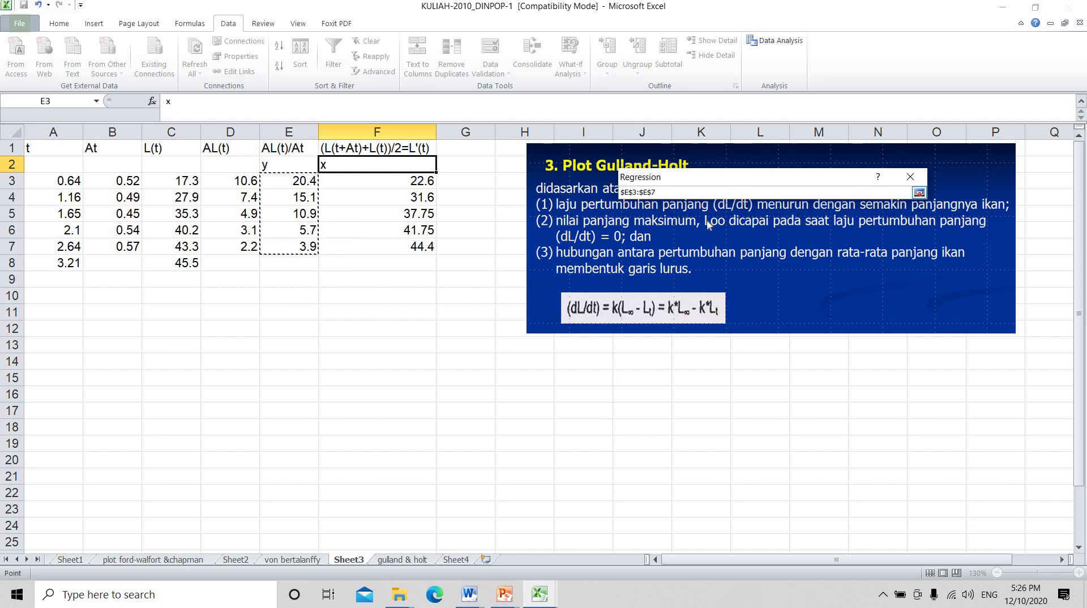
left_click(919, 194)
key("Tab")
left_click_drag(422, 182, 421, 249)
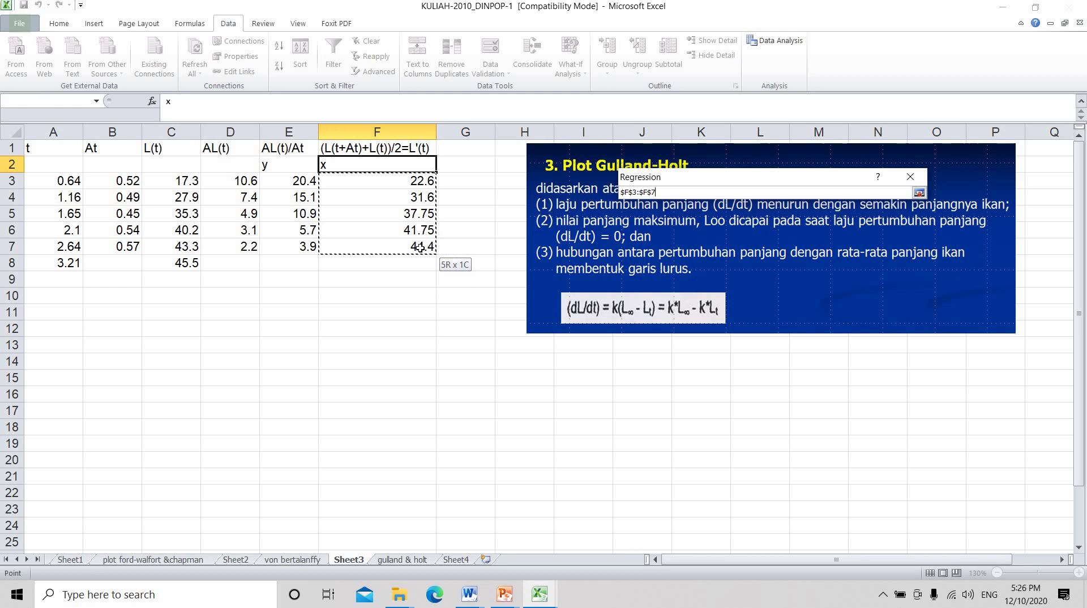
left_click(919, 193)
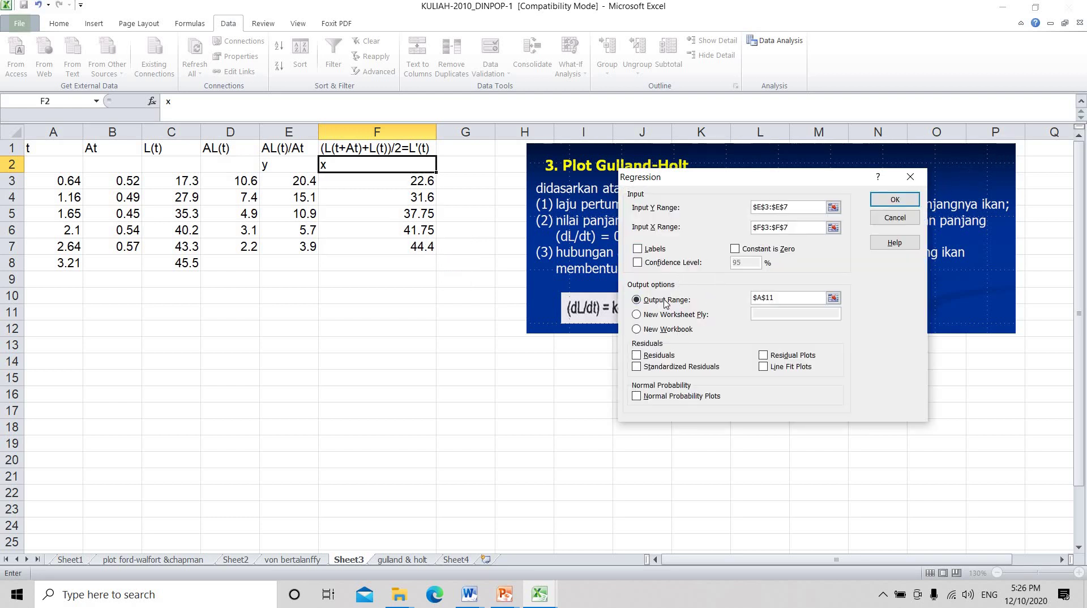
Set the regression output range to A12 and run the analysis.
left_click(833, 297)
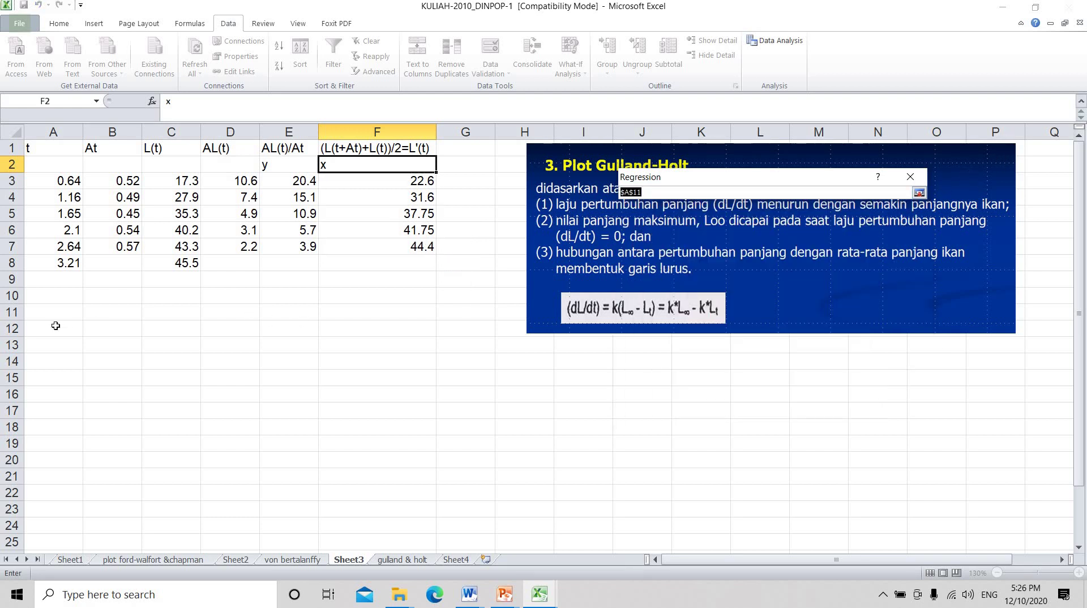
left_click(55, 324)
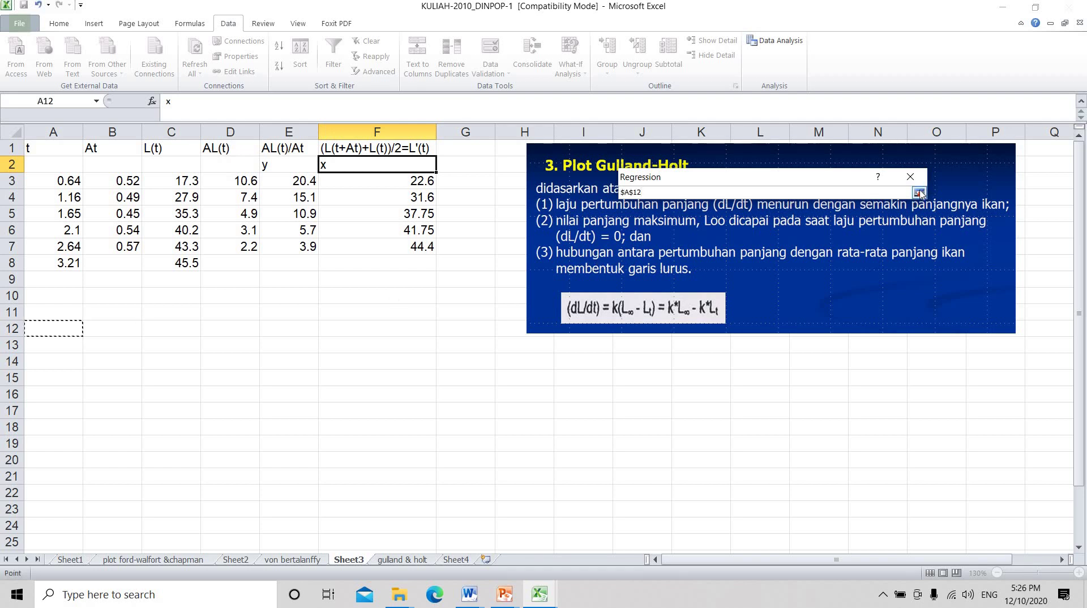
key("Return")
left_click(892, 204)
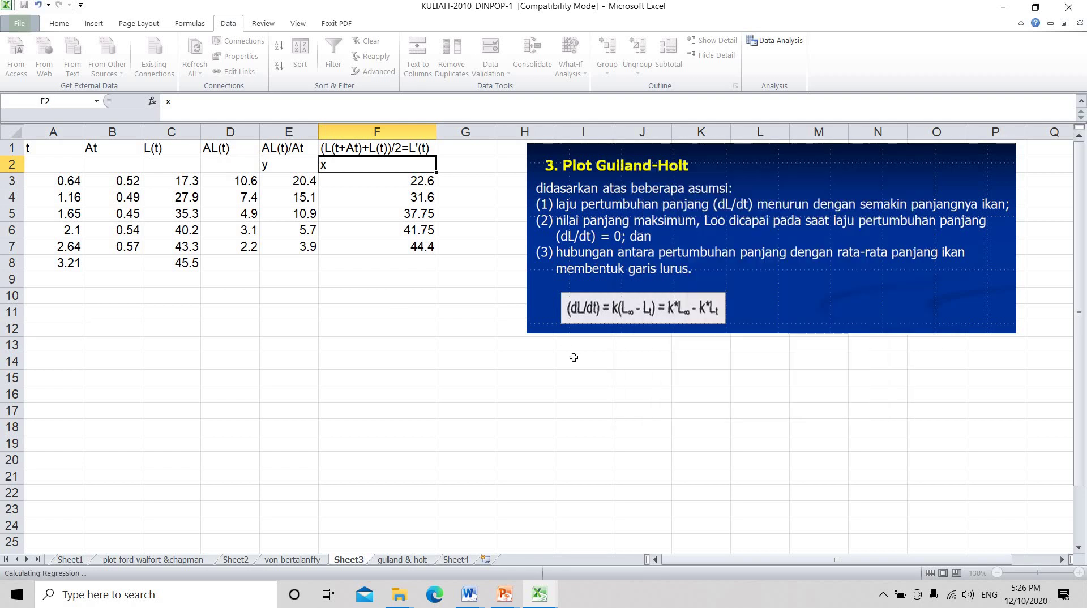
Link a in E13 to the regression intercept in B28 and b in E14 to the X Variable coefficient with =B29.
left_click_drag(1078, 442, 1078, 453)
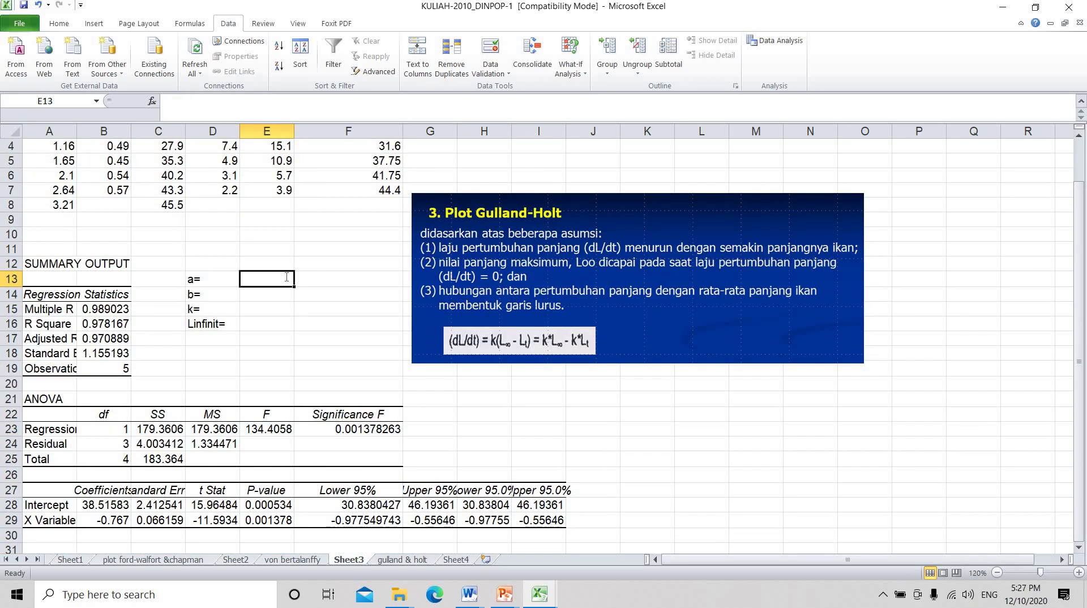
type("=")
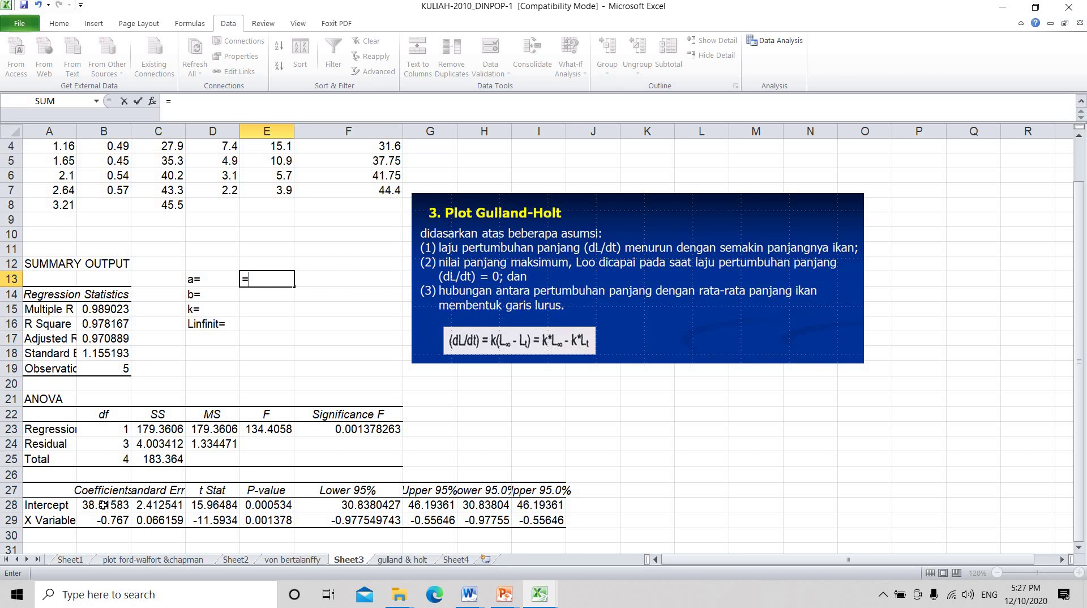
left_click(101, 502)
key("Return")
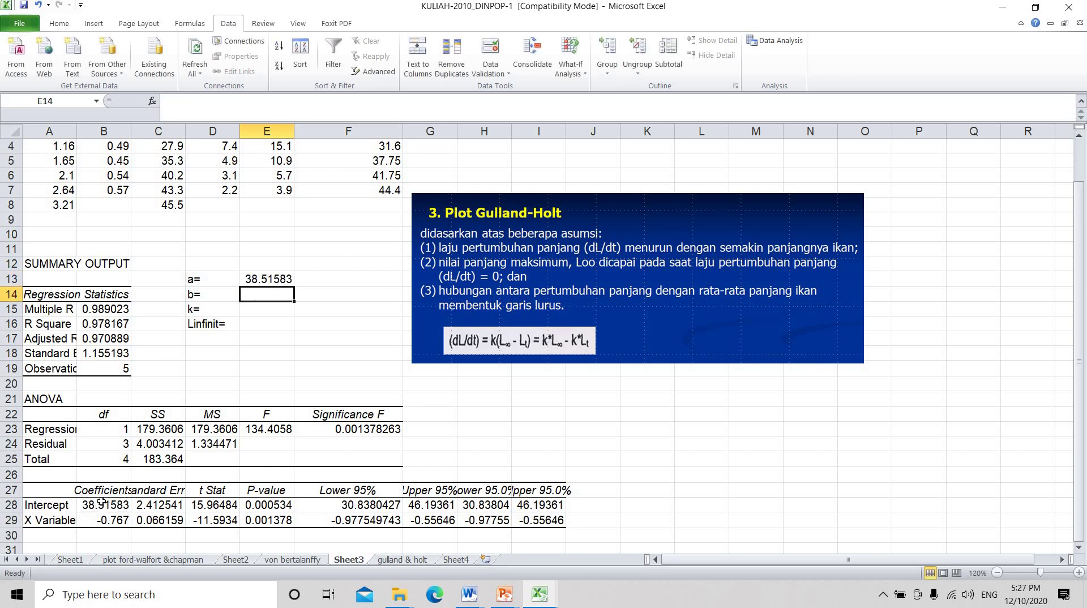
type("=")
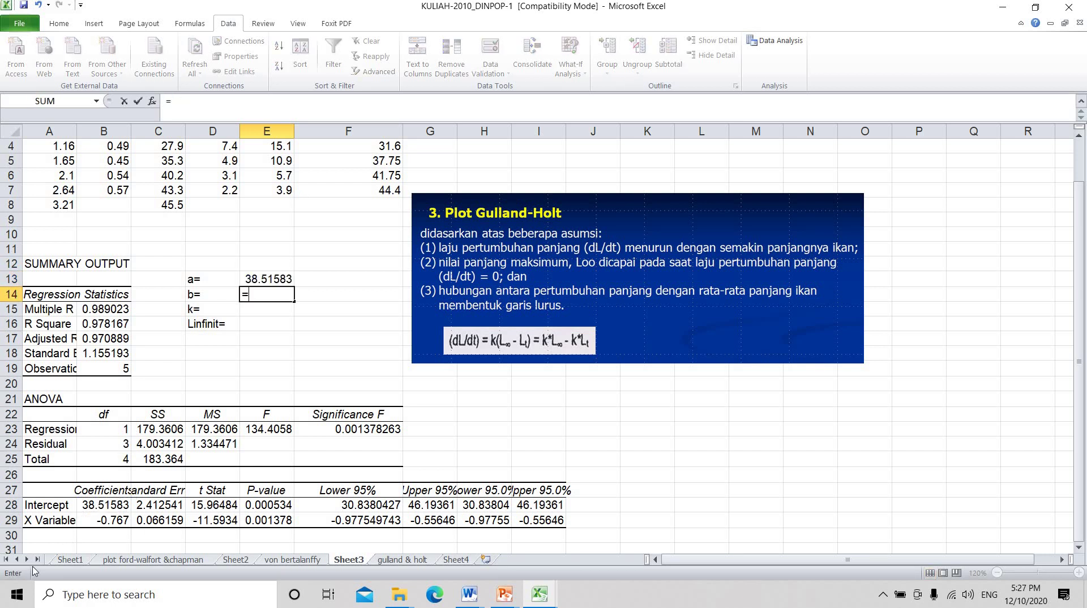
left_click(99, 521)
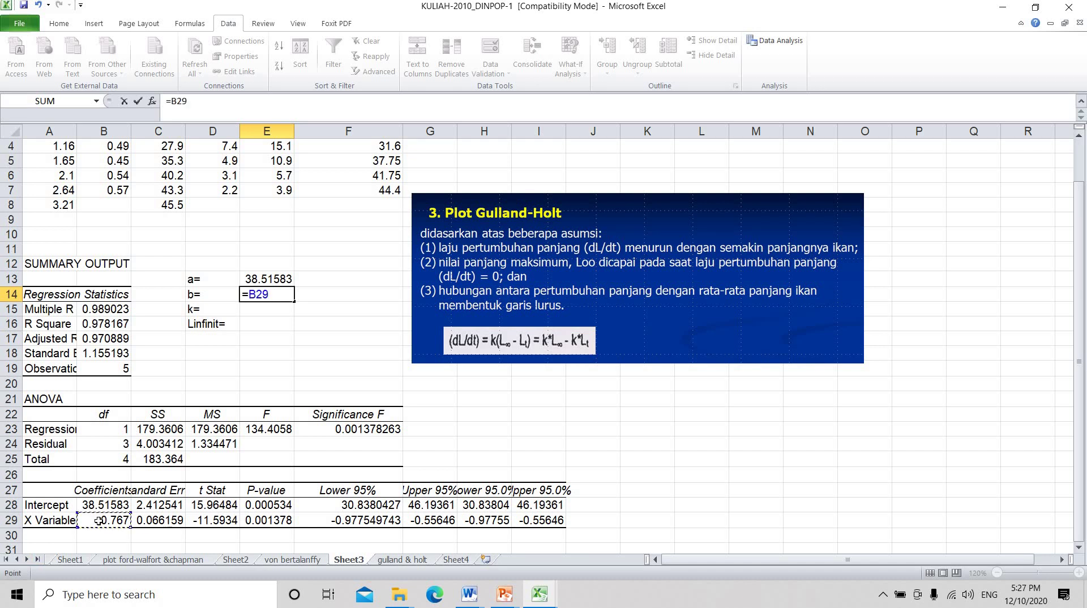
key("Return")
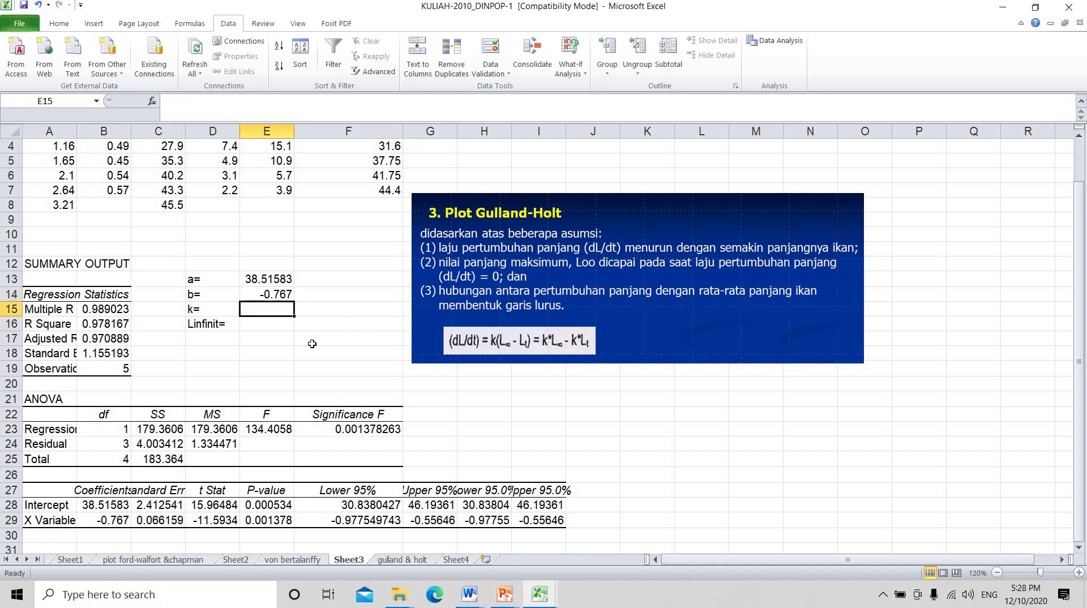
Calculate k in E15 as the negative of the b value in E14.
type("-")
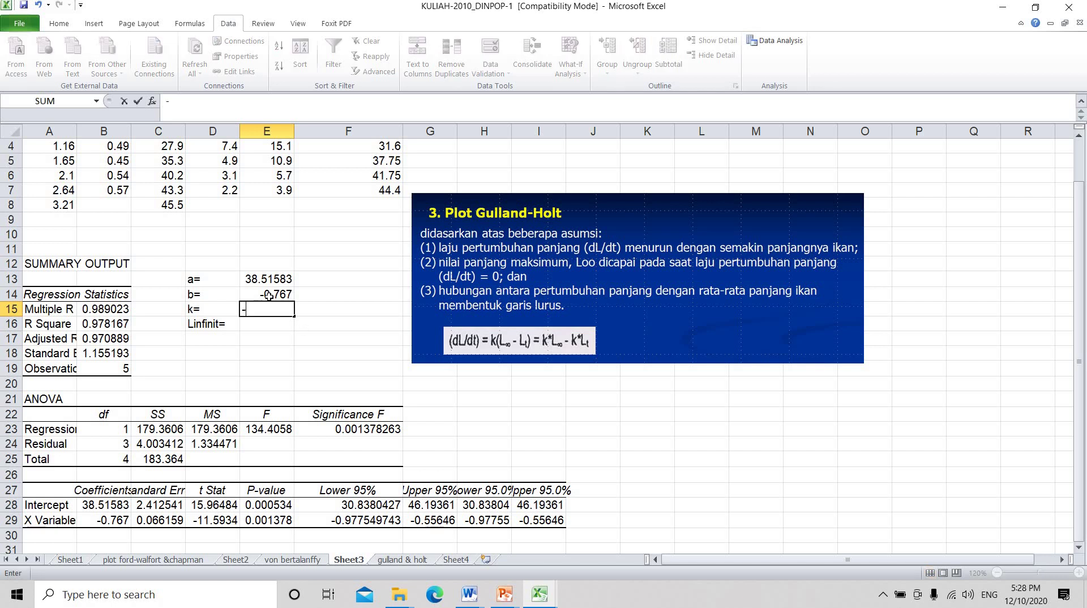
left_click(270, 295)
key("Return")
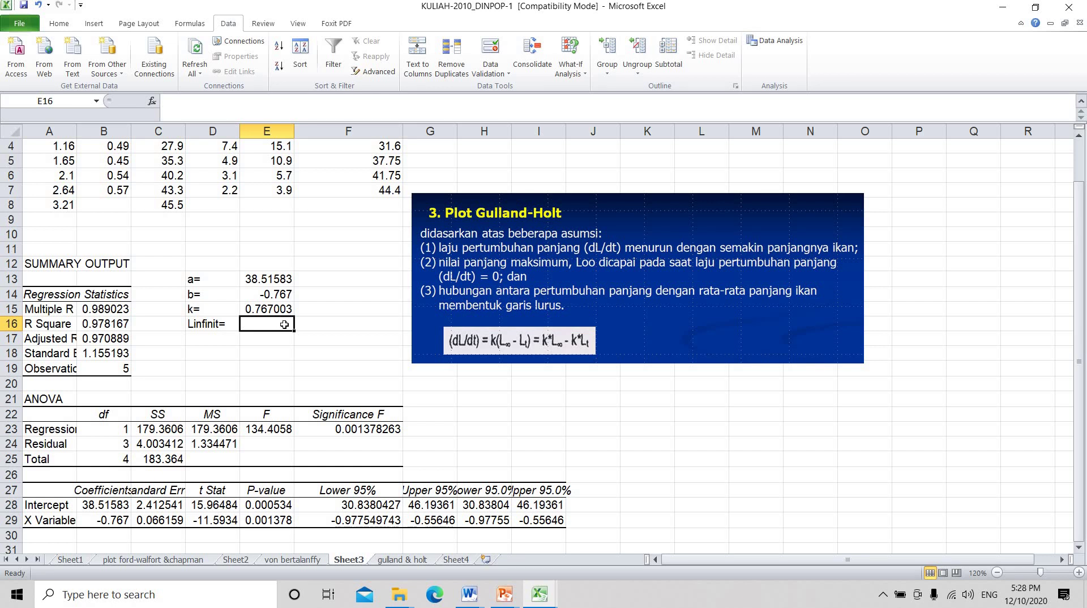
Calculate Linfinit in E16 with the formula =-E13/E14.
type("=")
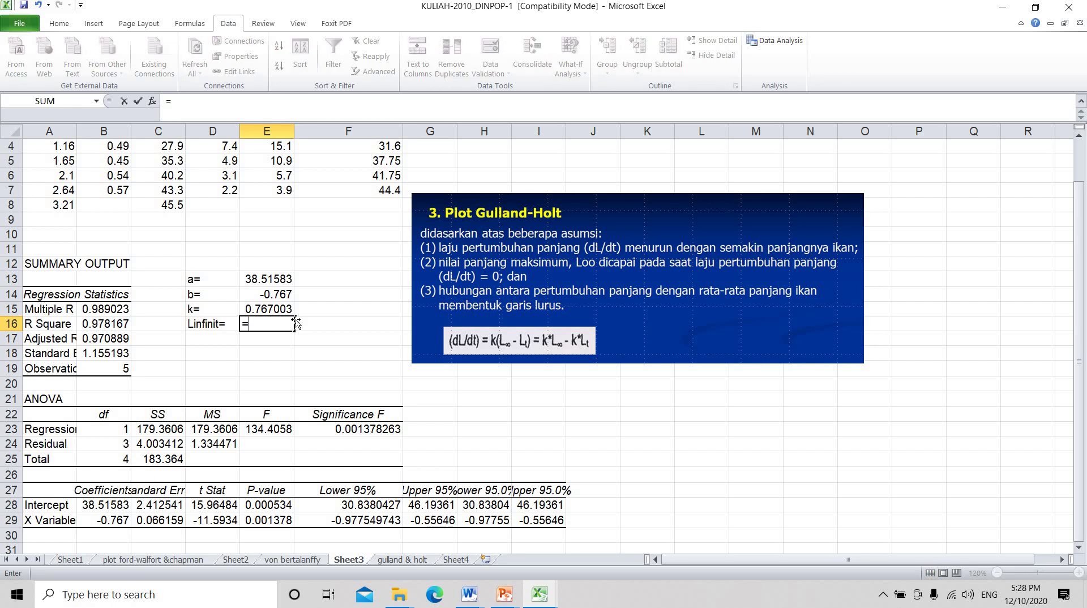
type("-")
left_click(268, 279)
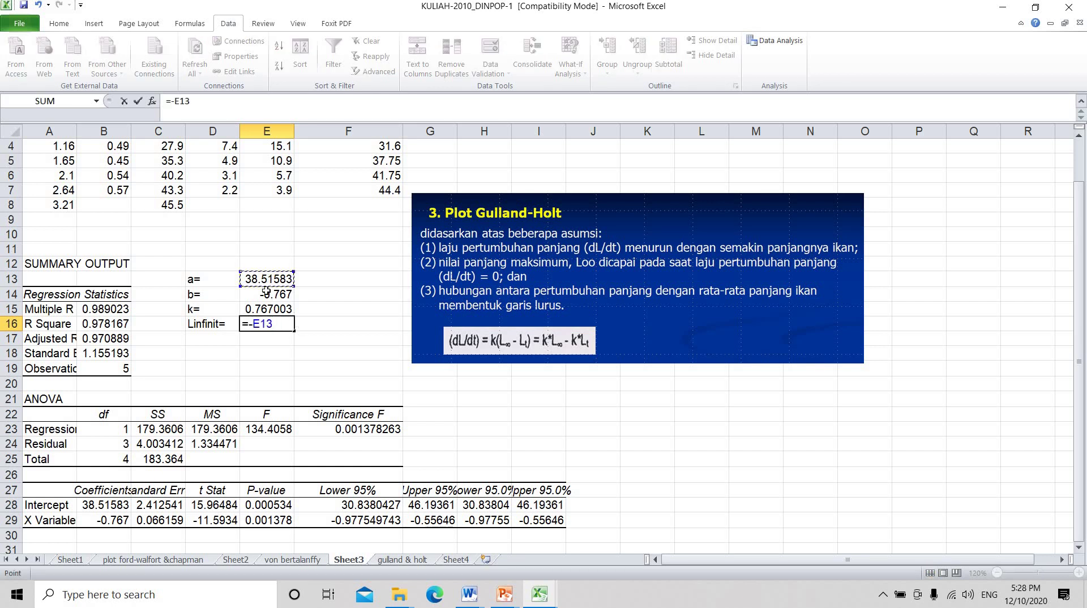
type("/")
left_click(275, 295)
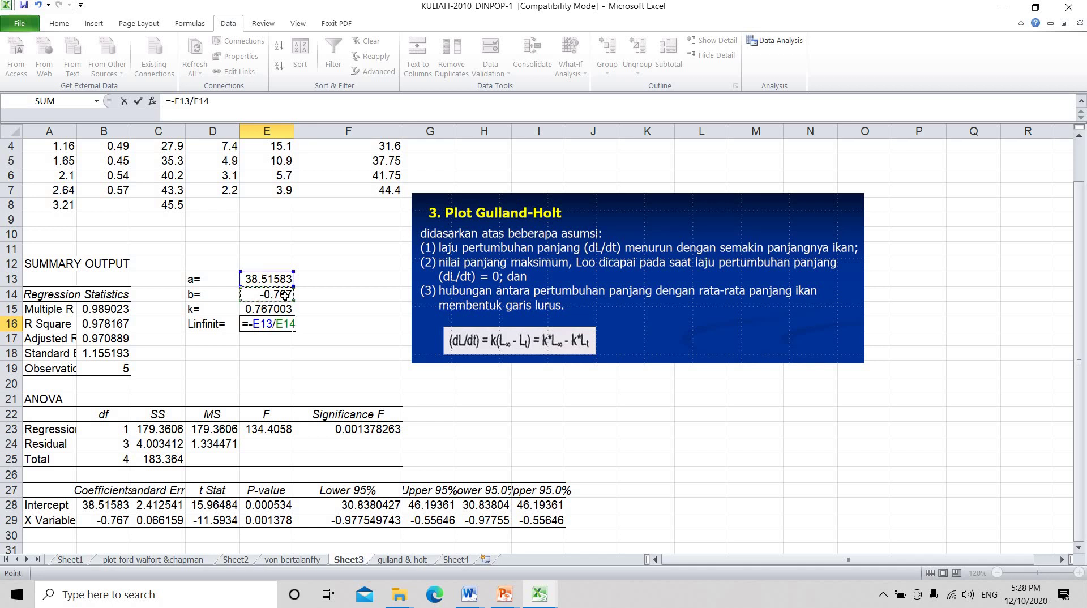
key("Return")
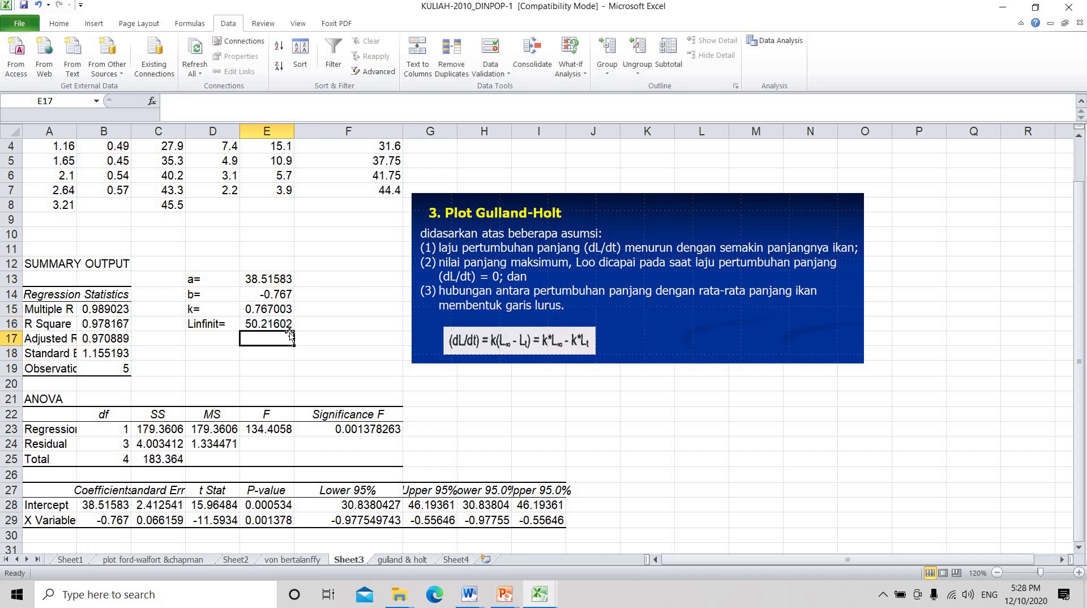